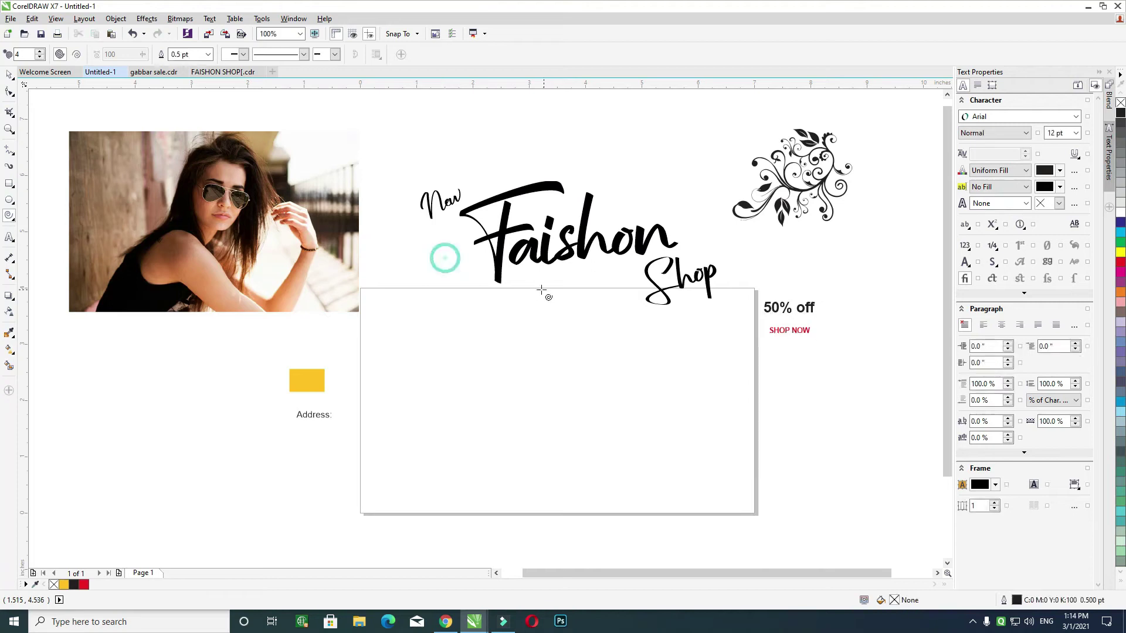
# Step: Undo the trial move of the Faishon text
pyautogui.click(7, 76)
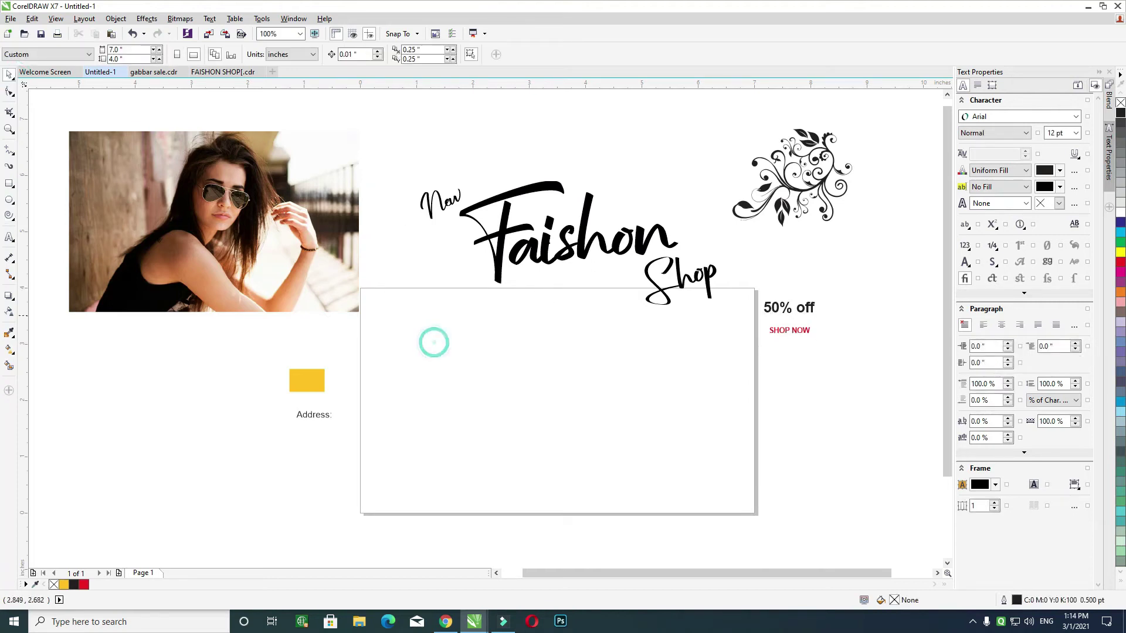
pyautogui.moveTo(530, 259); pyautogui.dragTo(543, 232)
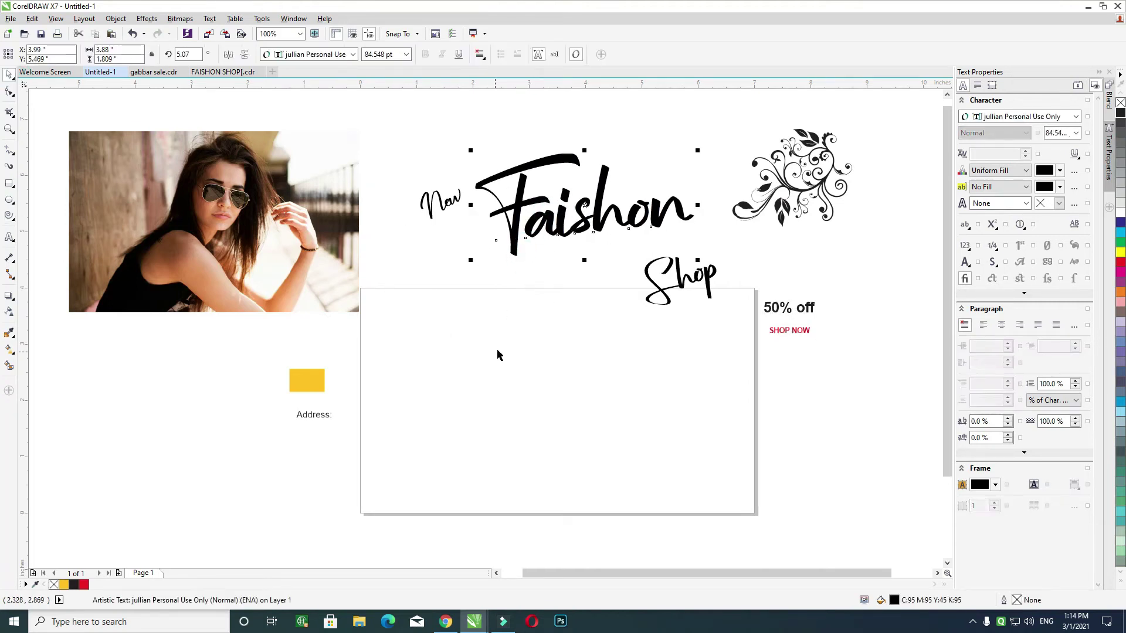
pyautogui.hotkey('ctrl', 'z')
pyautogui.press('Escape')
pyautogui.click(126, 51)
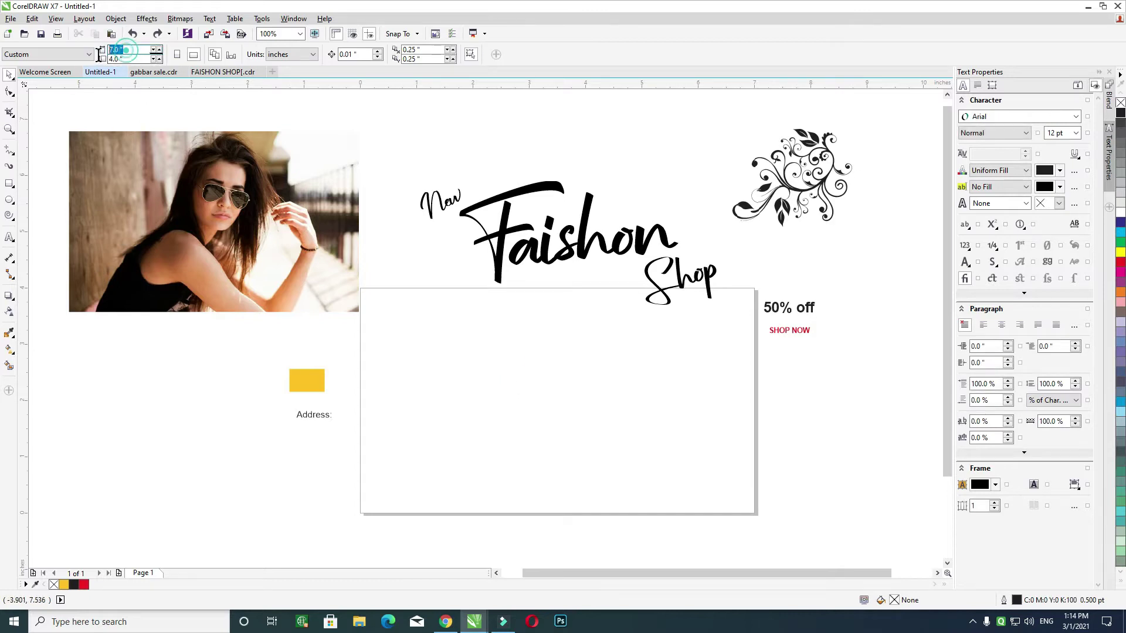
# Step: Create a page-sized rectangle, try narrowing it, then cancel the resize
pyautogui.click(8, 185)
pyautogui.doubleClick(8, 187)
pyautogui.click(9, 75)
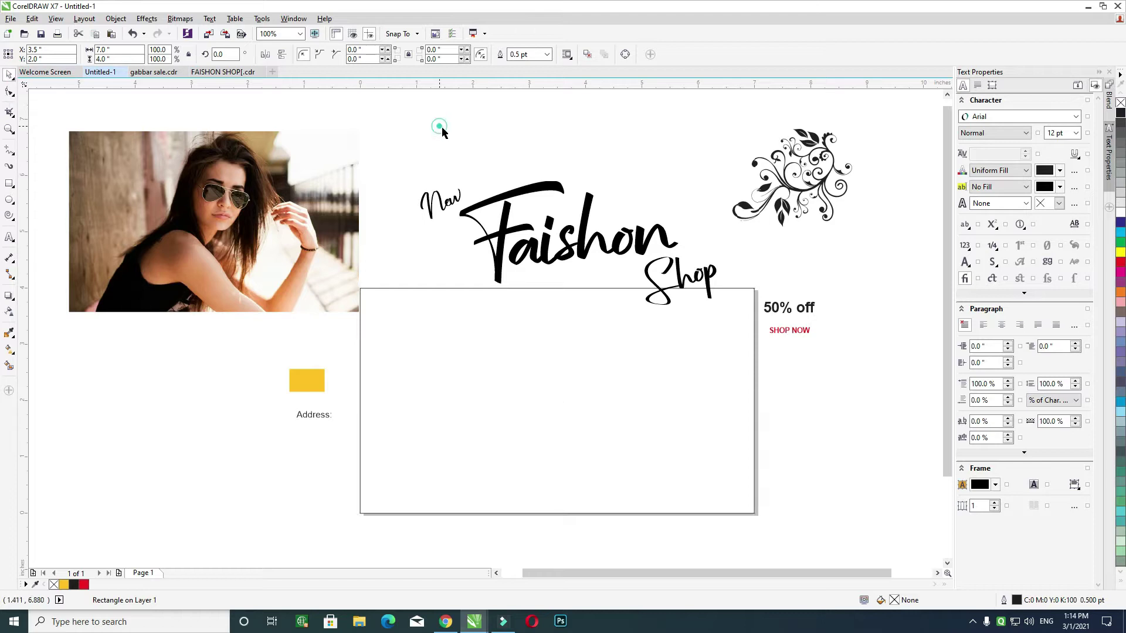
pyautogui.click(477, 158)
pyautogui.click(514, 199)
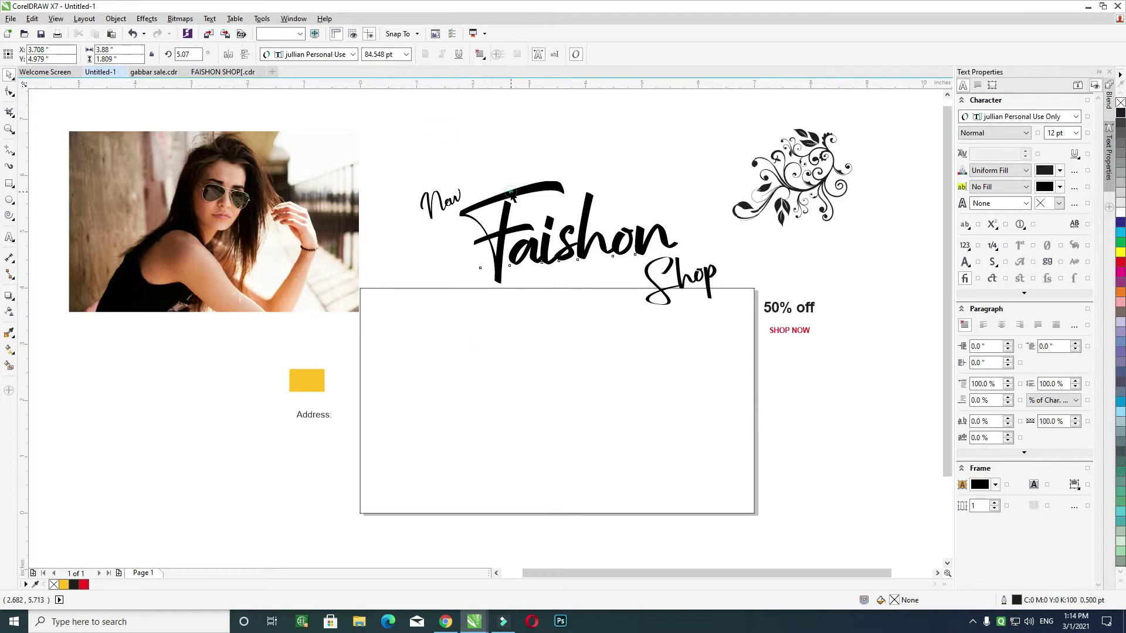
pyautogui.click(452, 327)
pyautogui.moveTo(758, 401); pyautogui.dragTo(508, 406)
pyautogui.press('Escape')
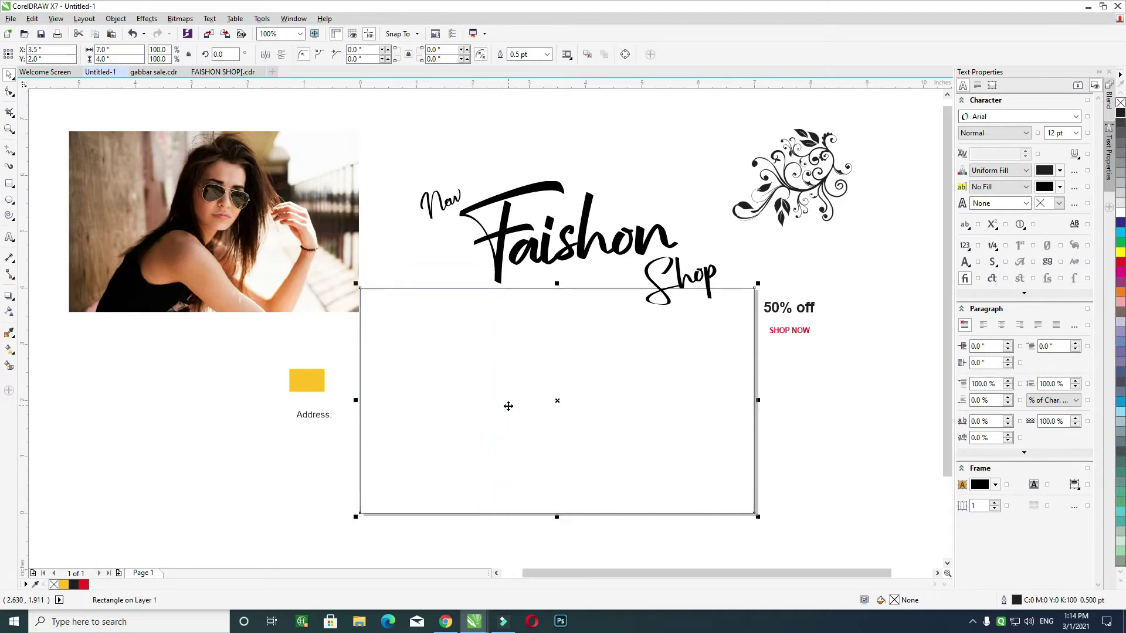
# Step: Set the page height to 3.0 inches, making the page 7.0 by 3.0
pyautogui.click(636, 397)
pyautogui.write('3')
pyautogui.press('Return')
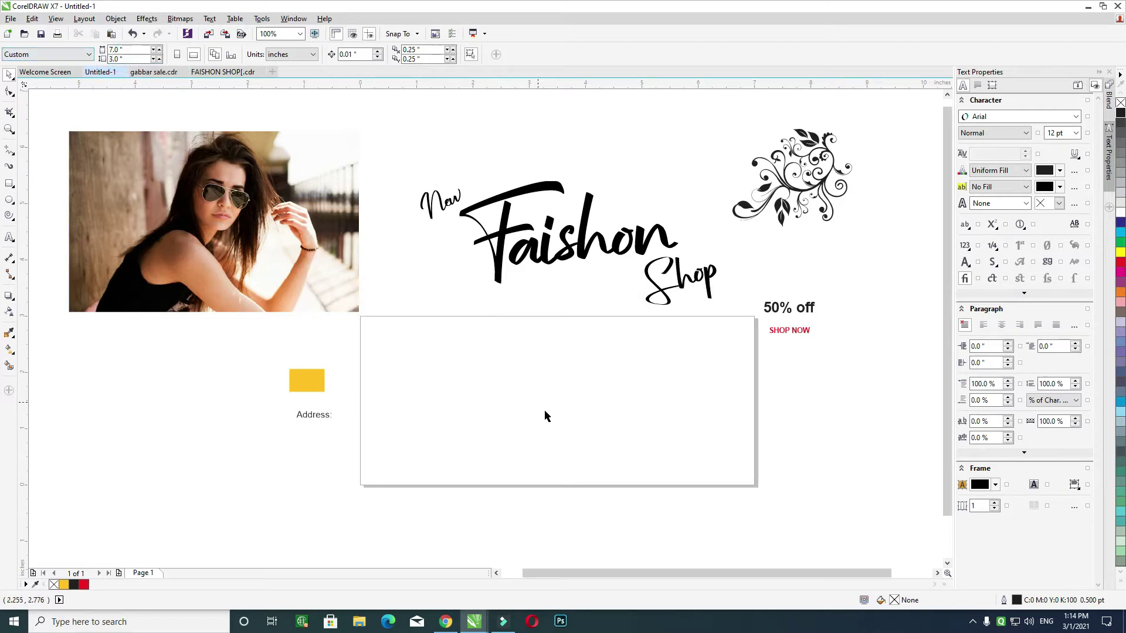
# Step: Create a page-sized rectangle and narrow it to the banner's left part
pyautogui.doubleClick(9, 184)
pyautogui.click(9, 75)
pyautogui.click(392, 143)
pyautogui.click(435, 395)
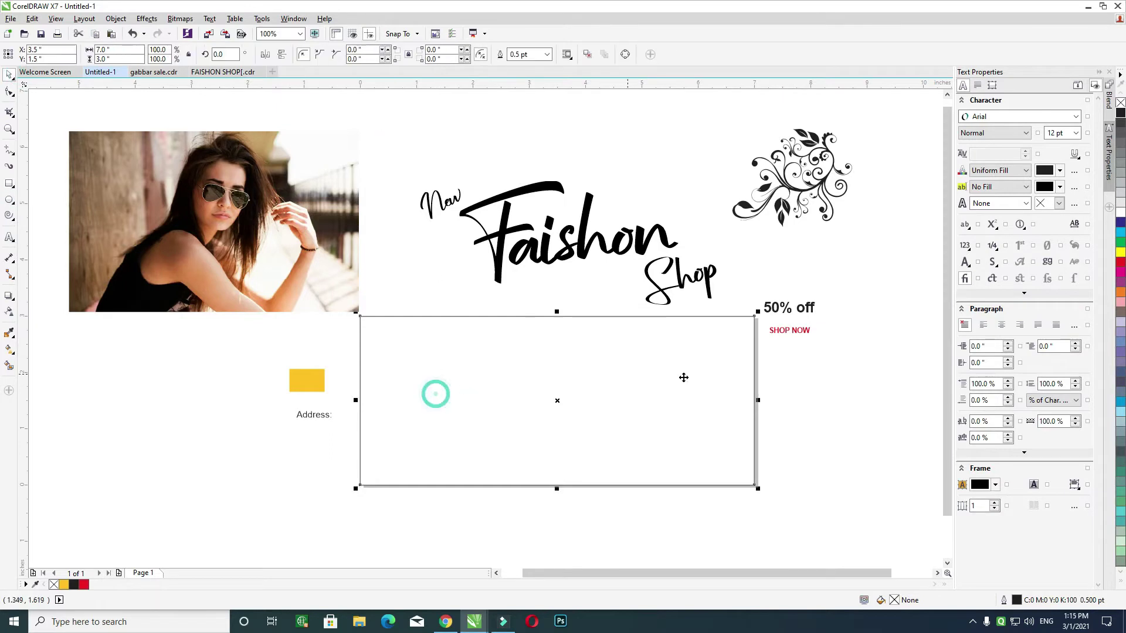
pyautogui.moveTo(758, 400); pyautogui.dragTo(496, 398)
# Step: Convert the rectangle to curves and make its right edge a curve segment
pyautogui.click(10, 92)
pyautogui.rightClick(393, 323)
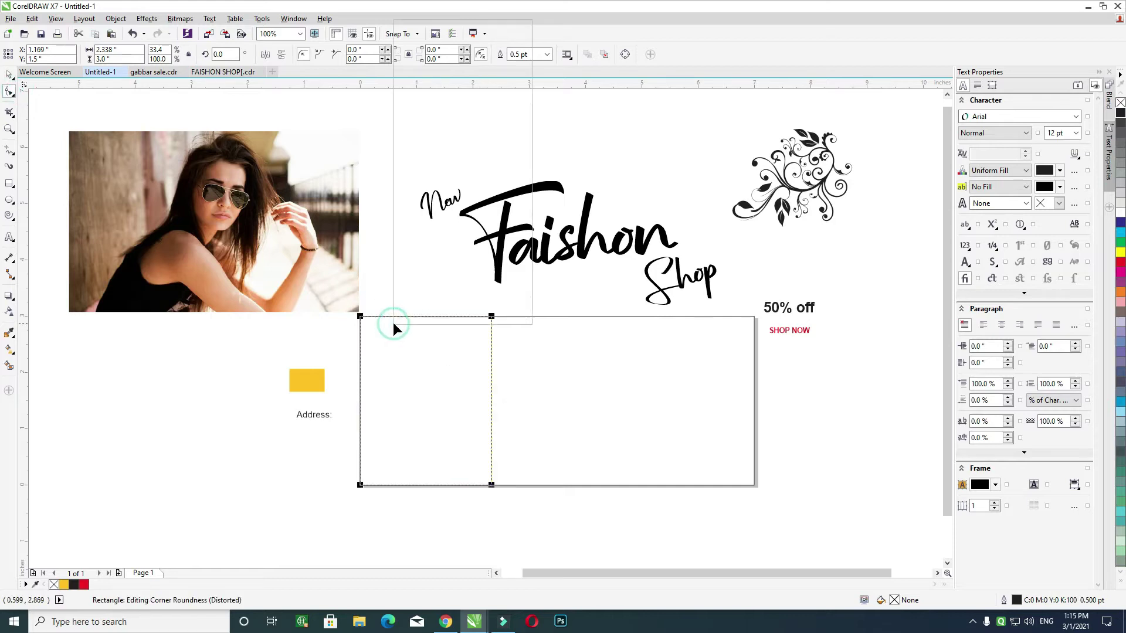
pyautogui.click(645, 141)
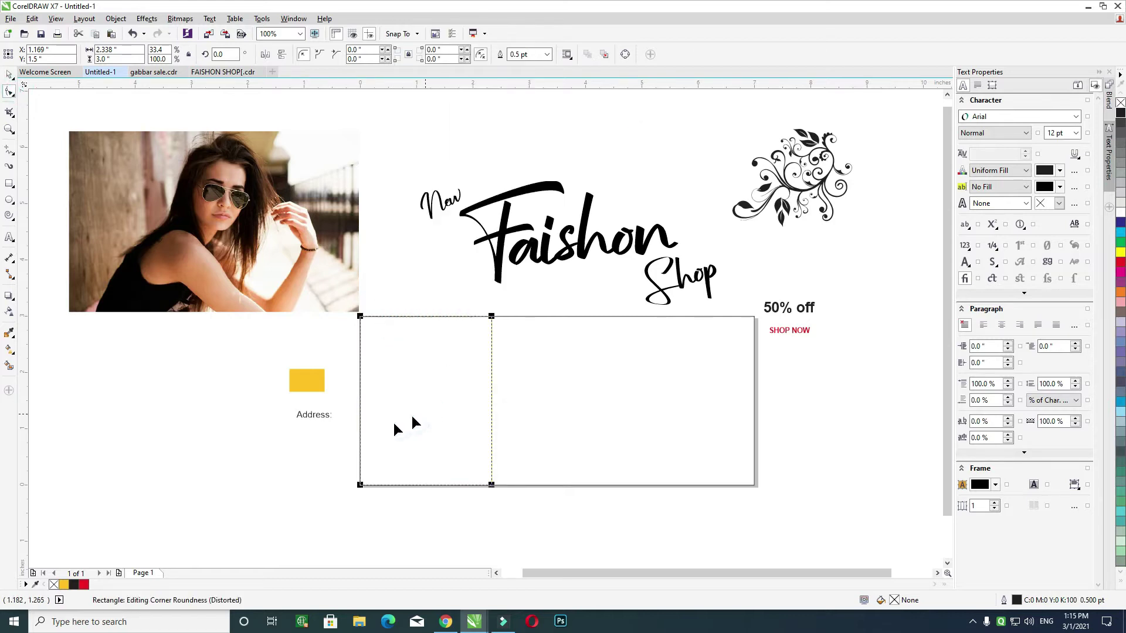
pyautogui.hotkey('ctrl', 'q')
pyautogui.click(491, 386)
pyautogui.click(161, 56)
pyautogui.click(465, 295)
# Step: Bend the frame's right edge into an S-shaped wave
pyautogui.moveTo(491, 374); pyautogui.dragTo(445, 352)
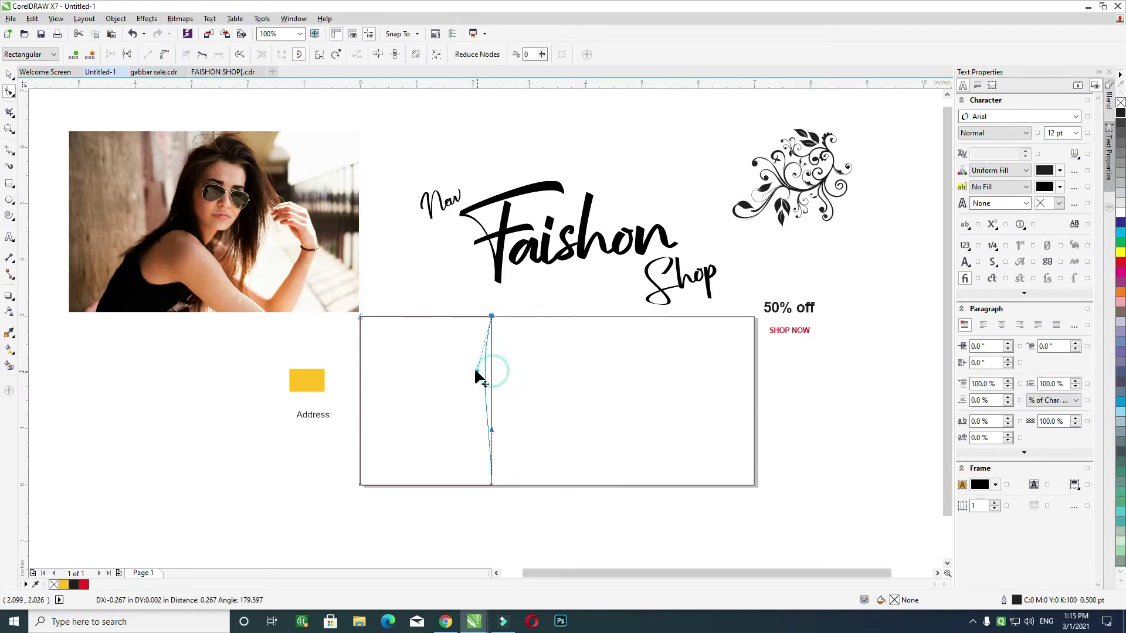
pyautogui.moveTo(492, 430); pyautogui.dragTo(520, 438)
pyautogui.moveTo(447, 360); pyautogui.dragTo(410, 340)
pyautogui.moveTo(521, 436); pyautogui.dragTo(537, 440)
pyautogui.moveTo(408, 338); pyautogui.dragTo(401, 348)
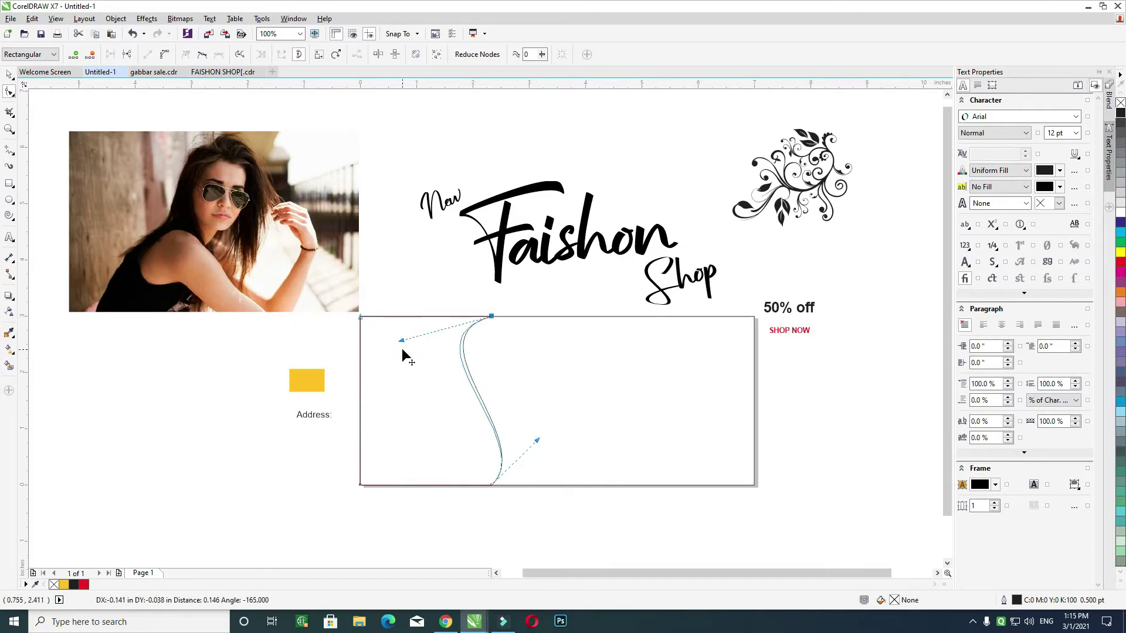
# Step: PowerClip the model photo into the S-curved frame, shifted left and scaled down to fit
pyautogui.click(8, 74)
pyautogui.click(212, 185)
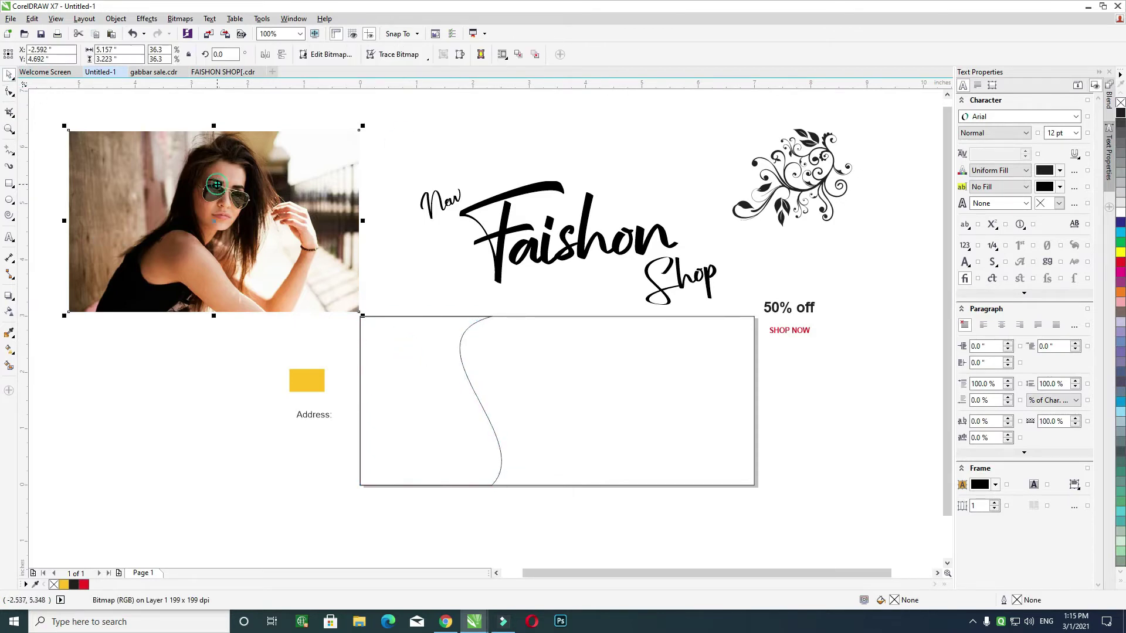
pyautogui.rightClick(240, 192)
pyautogui.click(431, 357)
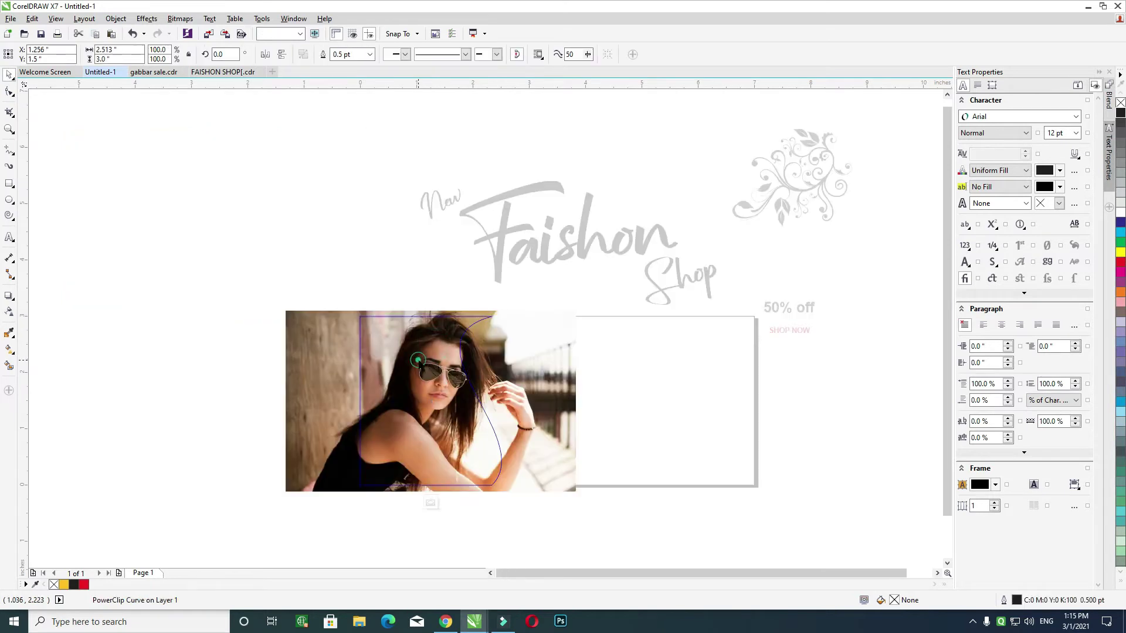
pyautogui.moveTo(438, 363); pyautogui.dragTo(430, 364)
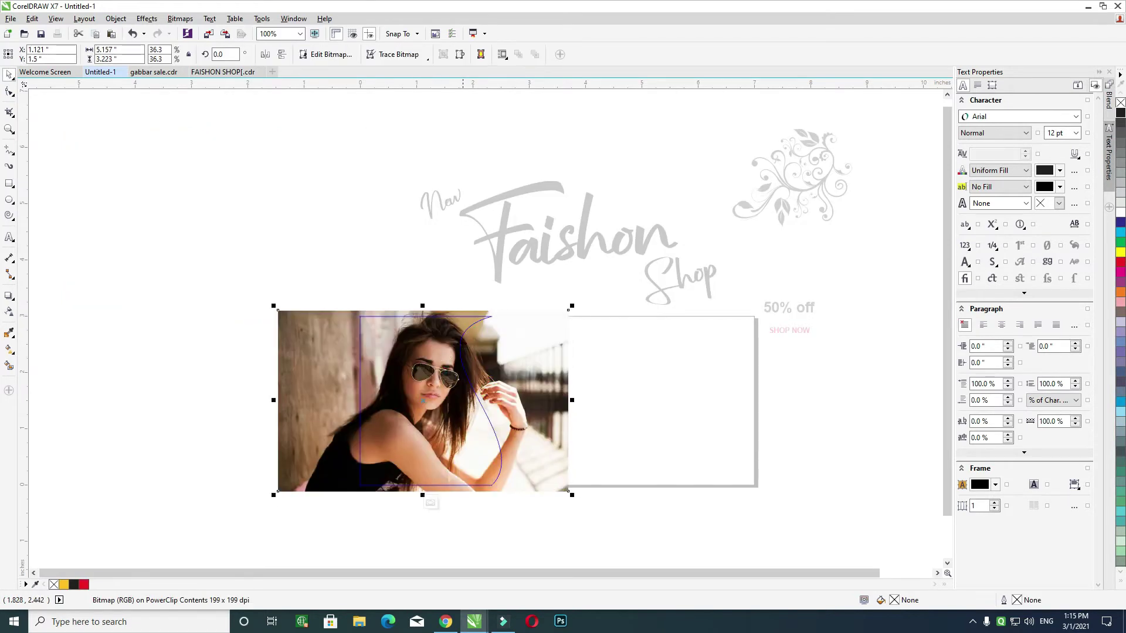
pyautogui.moveTo(566, 306); pyautogui.dragTo(546, 315)
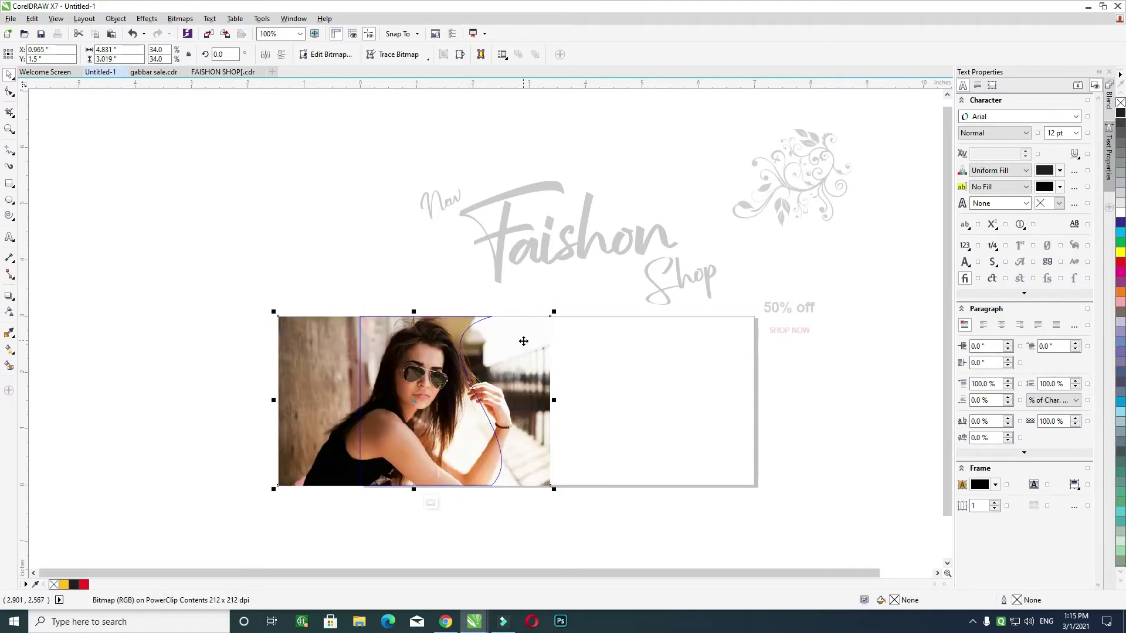
pyautogui.click(359, 244)
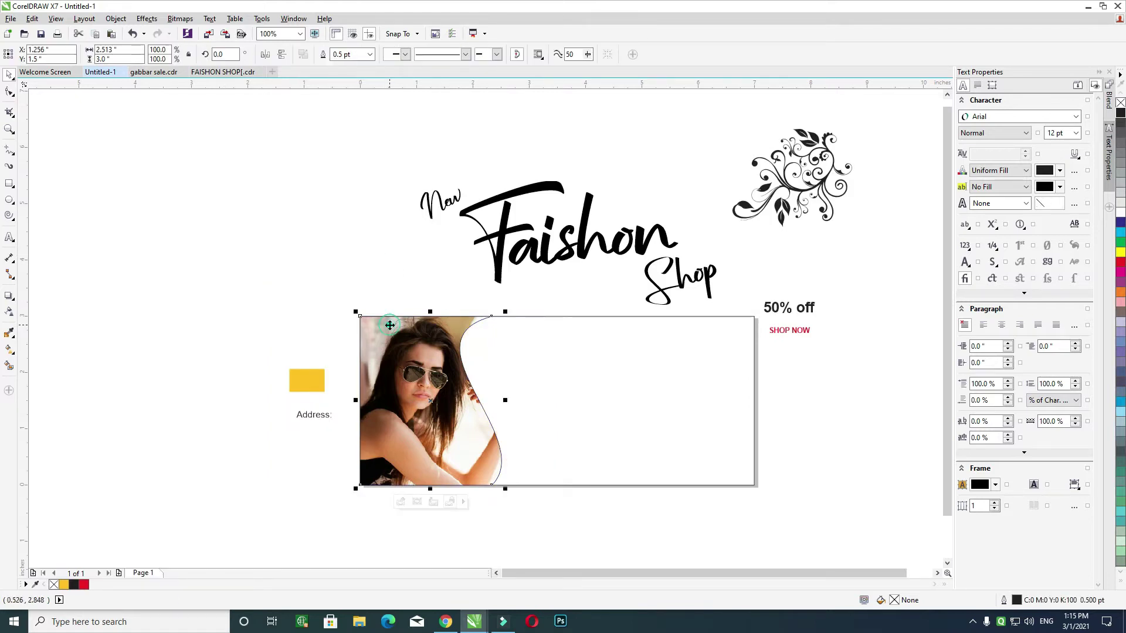
pyautogui.click(496, 335)
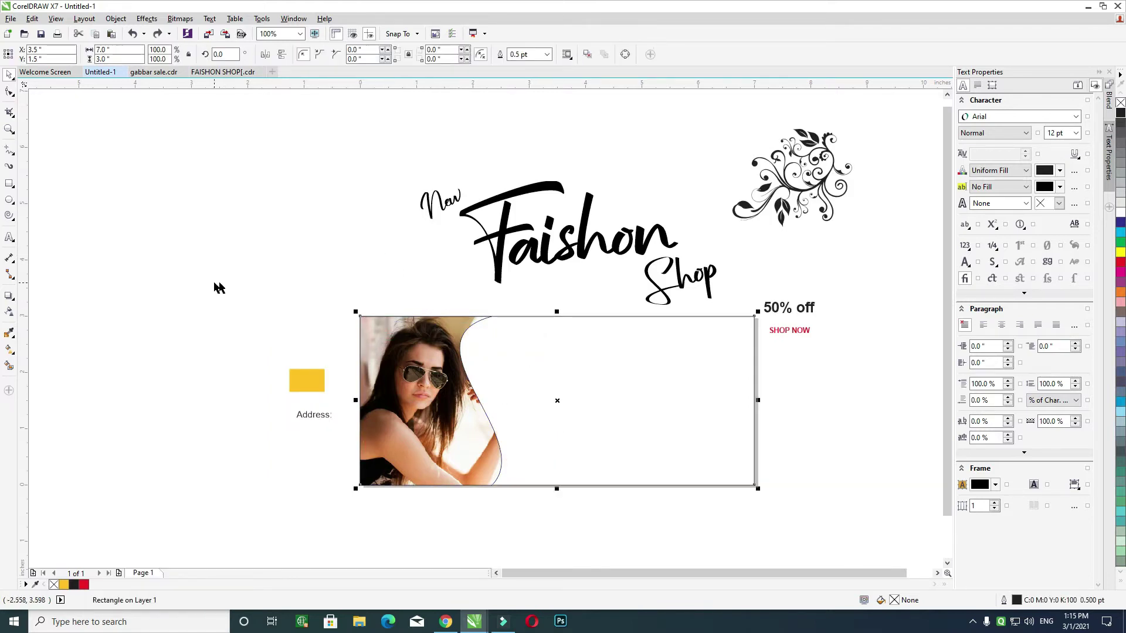
pyautogui.click(505, 258)
# Step: Stack Faishon, New above it, and Shop at bottom right in the banner's white area
pyautogui.click(440, 340)
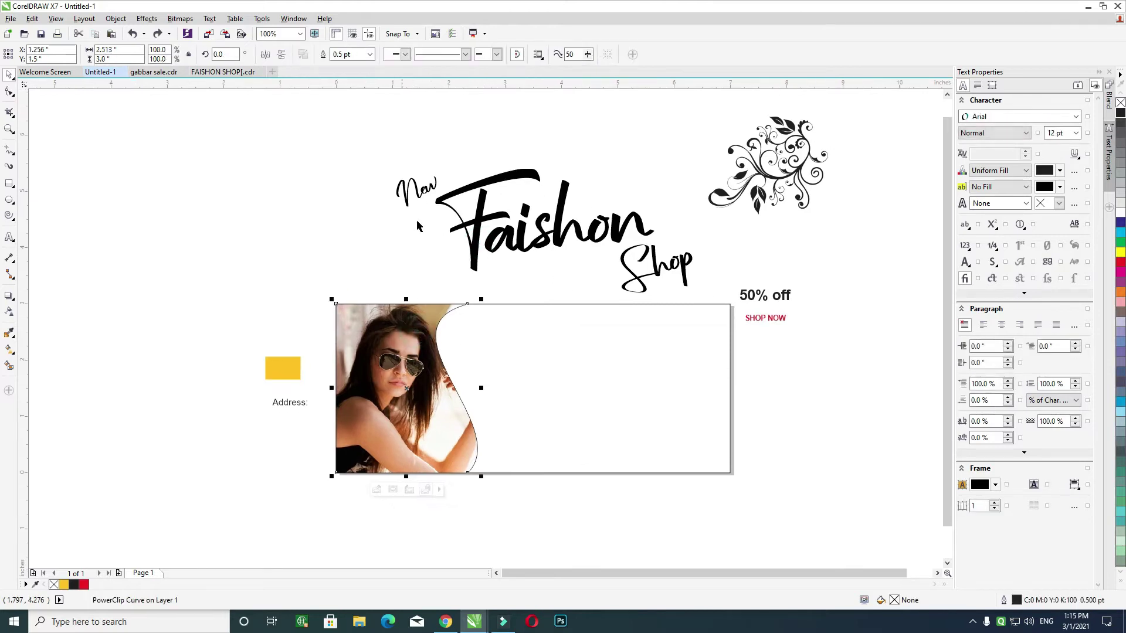
pyautogui.moveTo(551, 264); pyautogui.dragTo(585, 413)
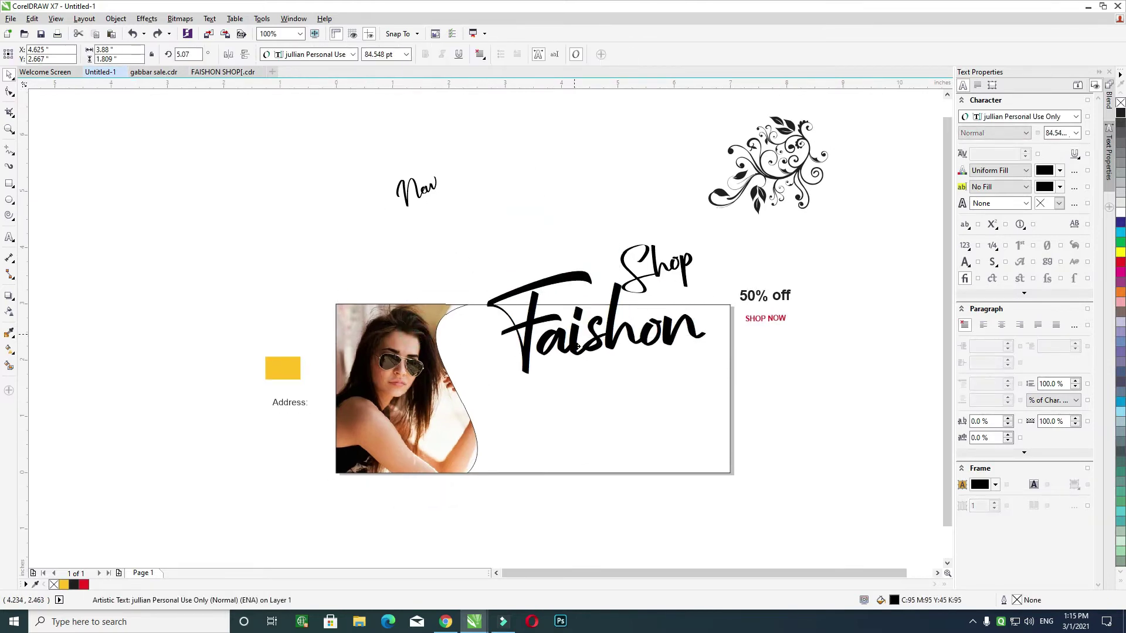
pyautogui.moveTo(558, 365); pyautogui.dragTo(560, 378)
pyautogui.moveTo(415, 192)
pyautogui.mouseDown()
pyautogui.moveTo(477, 338)
pyautogui.moveTo(506, 315)
pyautogui.mouseUp()
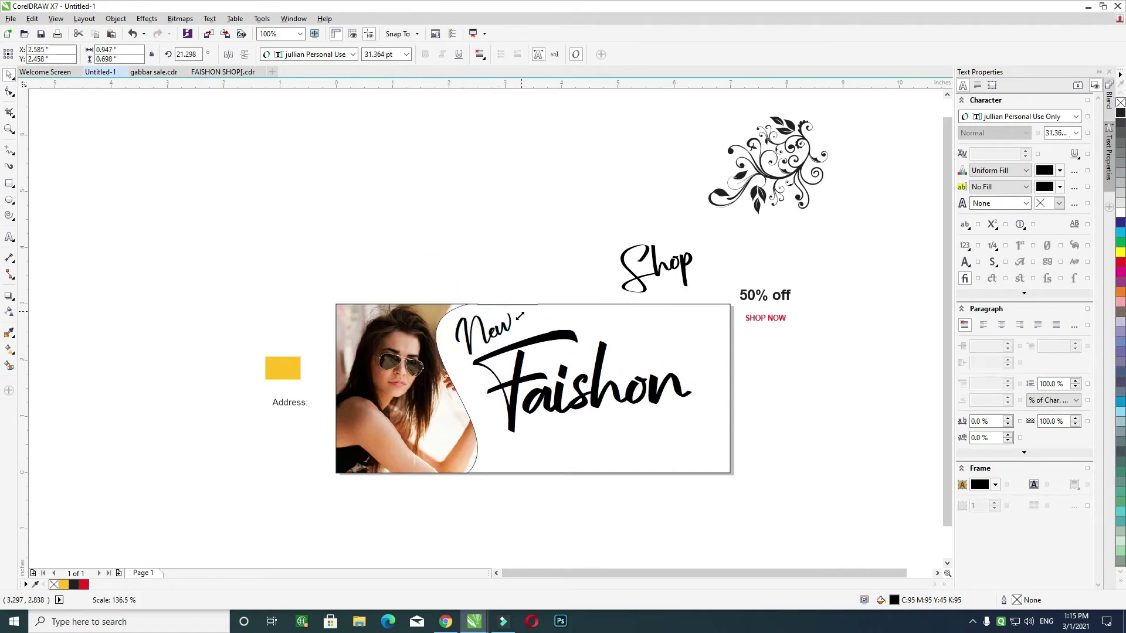
pyautogui.scroll(-1, 458, 270)
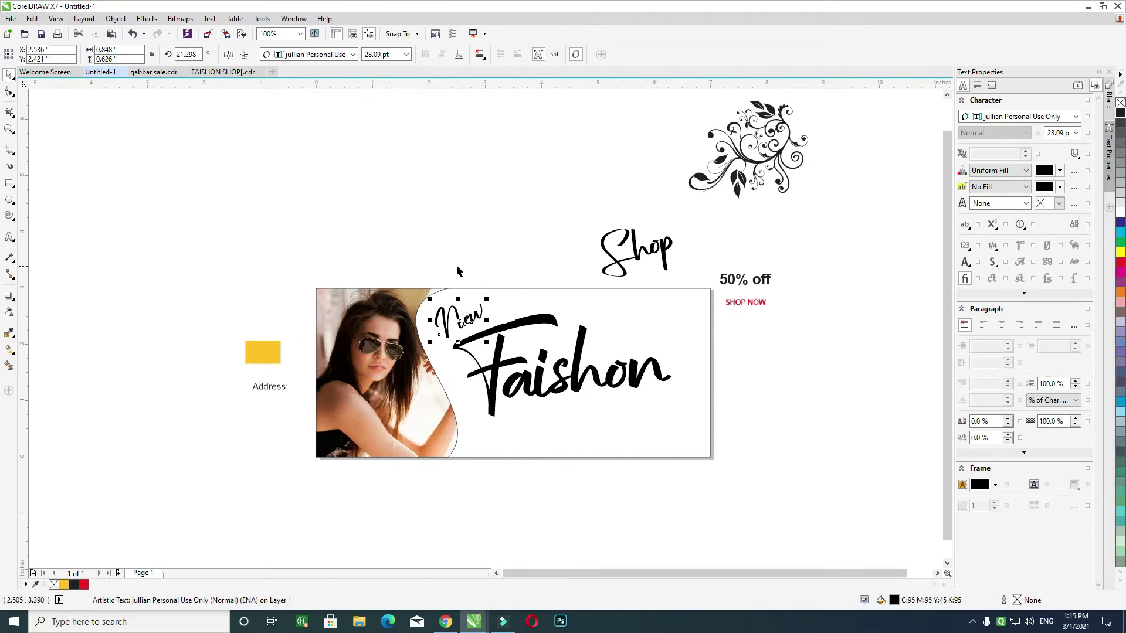
pyautogui.moveTo(669, 248)
pyautogui.mouseDown()
pyautogui.moveTo(680, 409)
pyautogui.moveTo(701, 408)
pyautogui.moveTo(684, 412)
pyautogui.mouseUp()
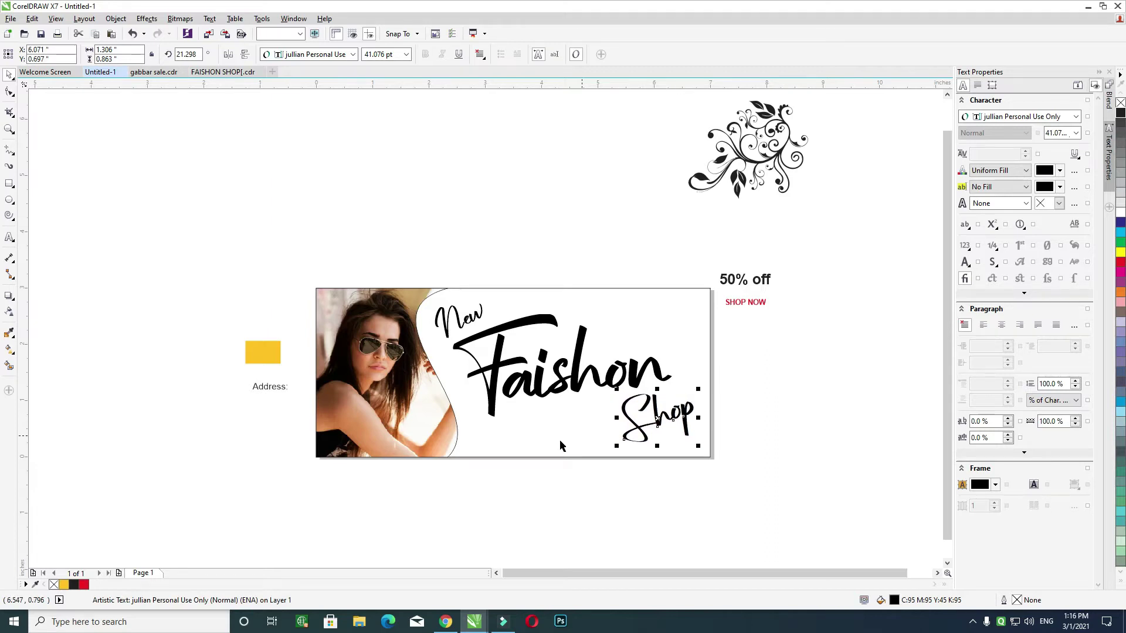
pyautogui.click(490, 250)
# Step: Fill the banner background yellow; try a 3-width outline on the photo frame, then undo it
pyautogui.click(258, 351)
pyautogui.click(583, 305)
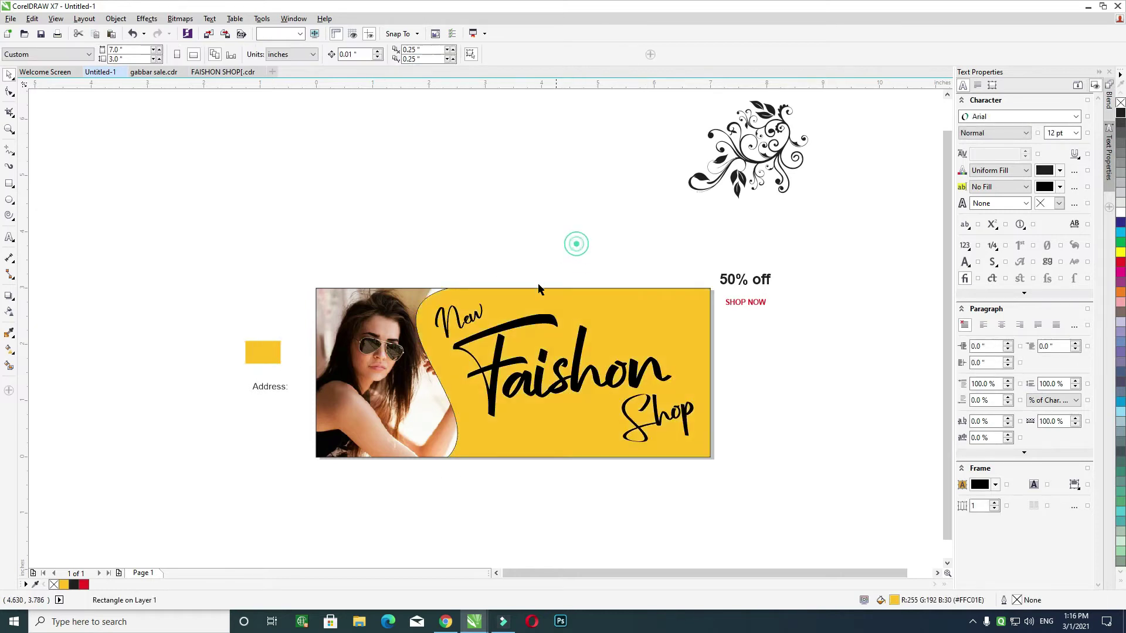
pyautogui.click(406, 303)
pyautogui.press('F12')
pyautogui.write('3')
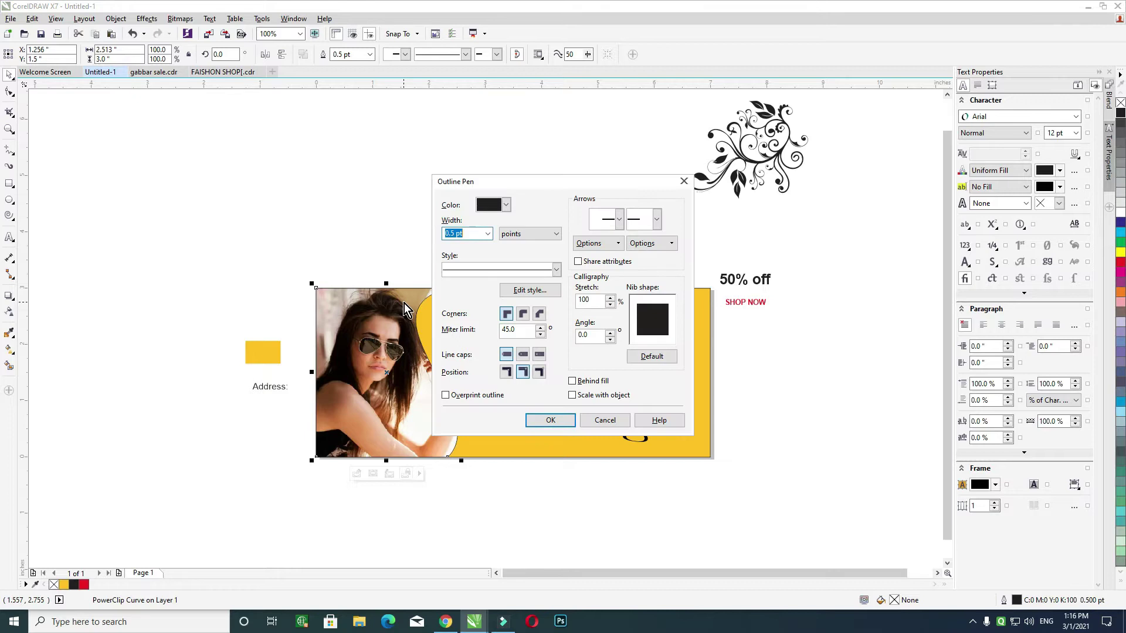
pyautogui.press('Return')
pyautogui.hotkey('ctrl', 'z')
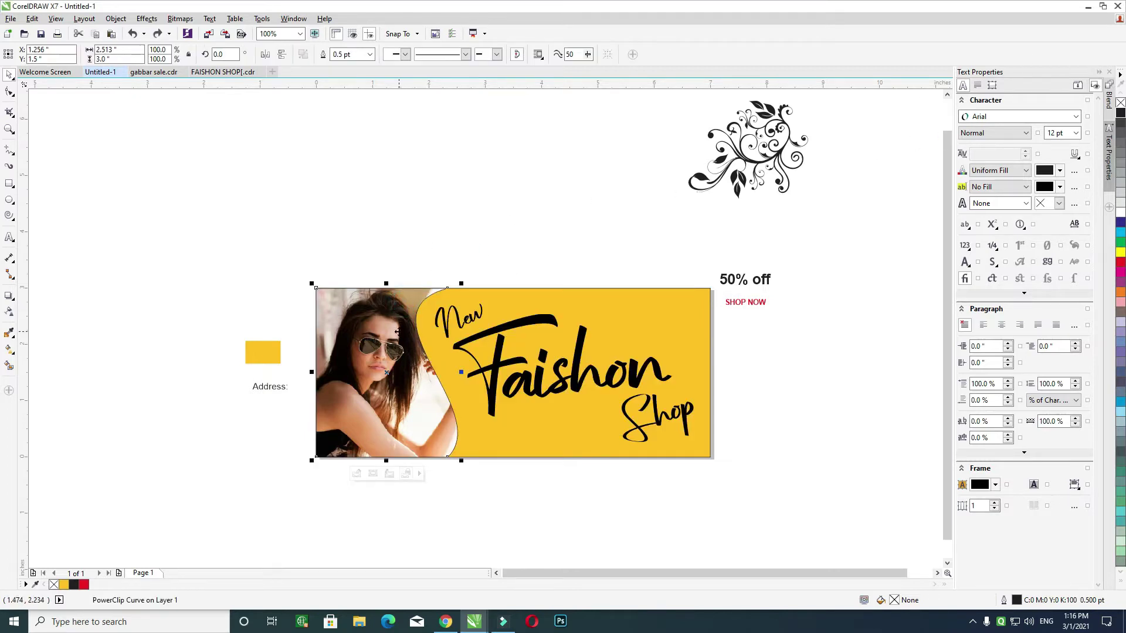
# Step: Shift the photo frame slightly left and finish placing the photo in the curved shape
pyautogui.click(10, 92)
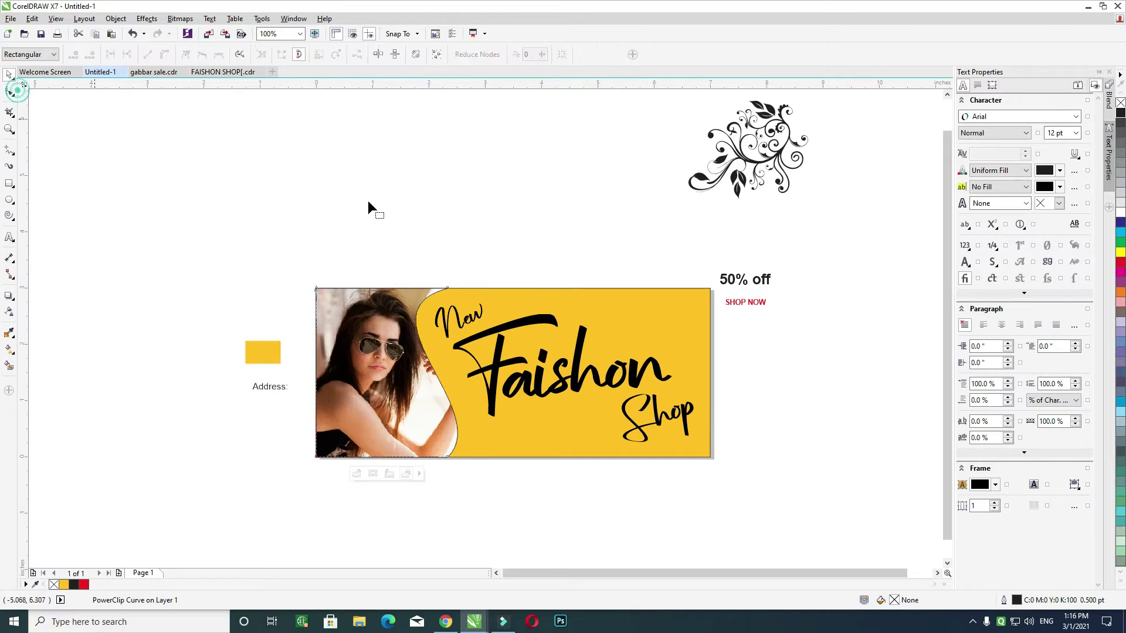
pyautogui.scroll(-1, 557, 562)
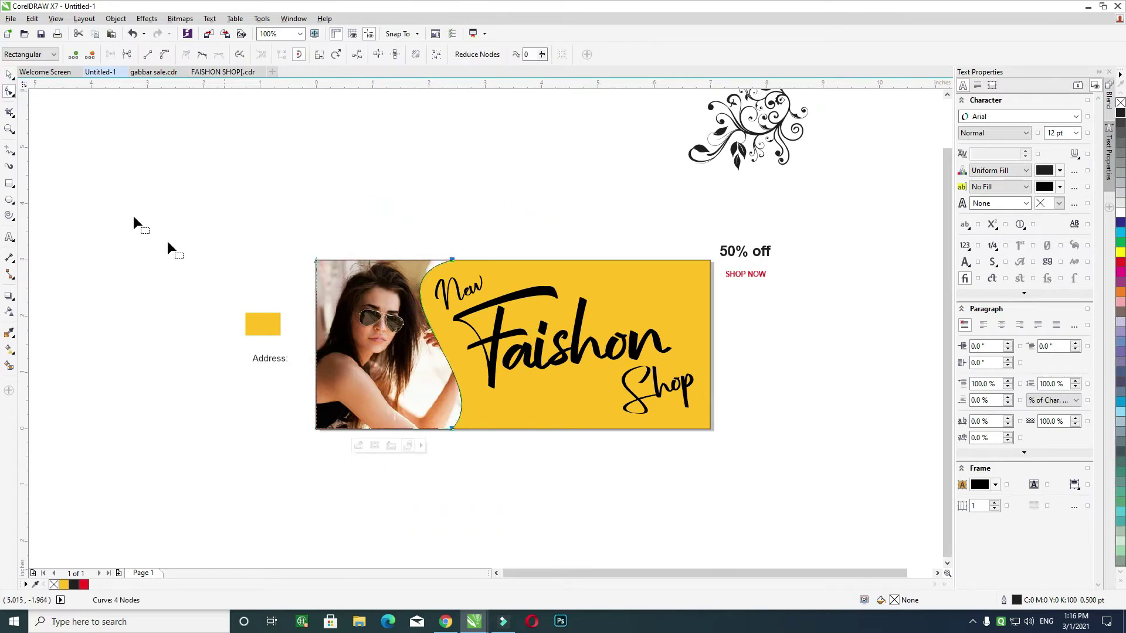
pyautogui.click(9, 75)
pyautogui.moveTo(358, 311); pyautogui.dragTo(351, 311)
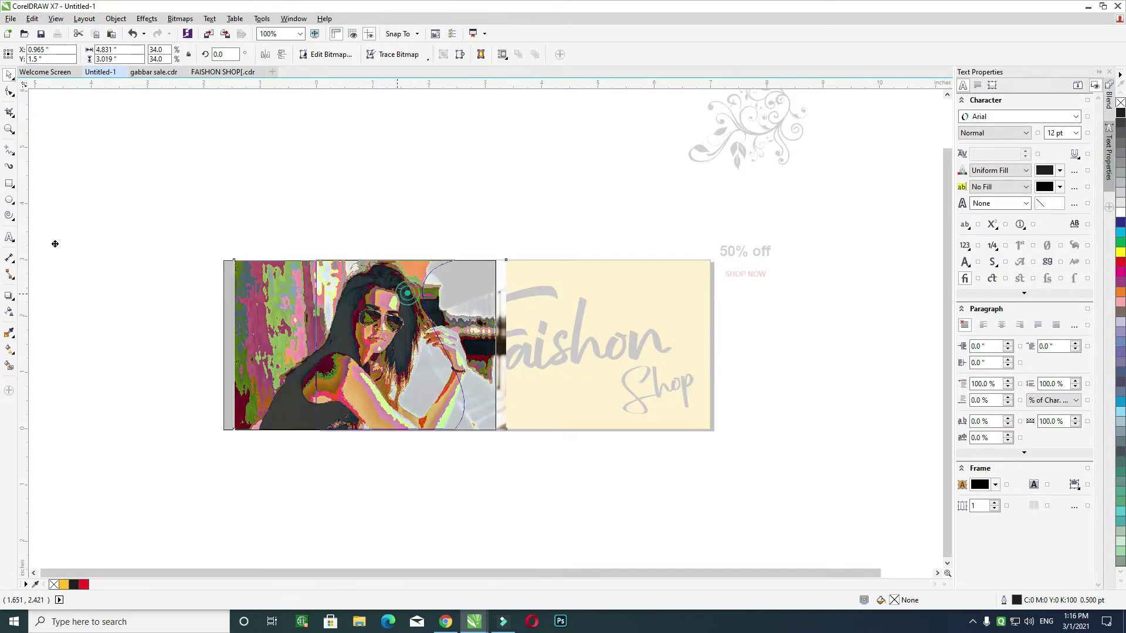
pyautogui.keyDown('ctrl'); pyautogui.click(69, 189); pyautogui.keyUp('ctrl')
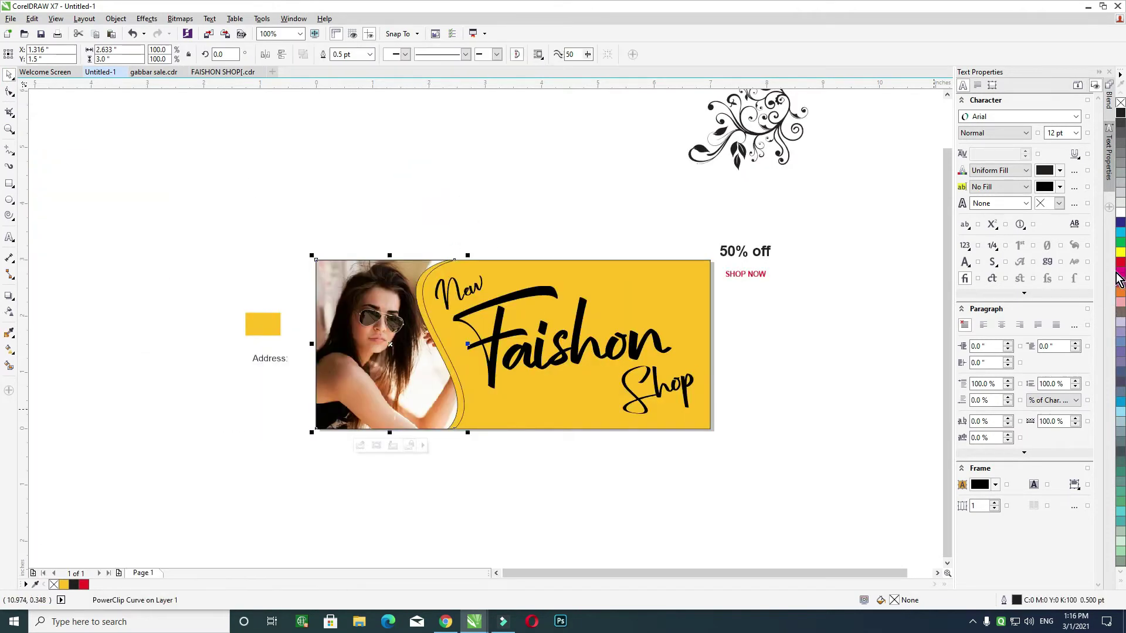
# Step: Fill the curved edge bright yellow and group it with the photo frame
pyautogui.click(1120, 253)
pyautogui.click(480, 204)
pyautogui.click(420, 267)
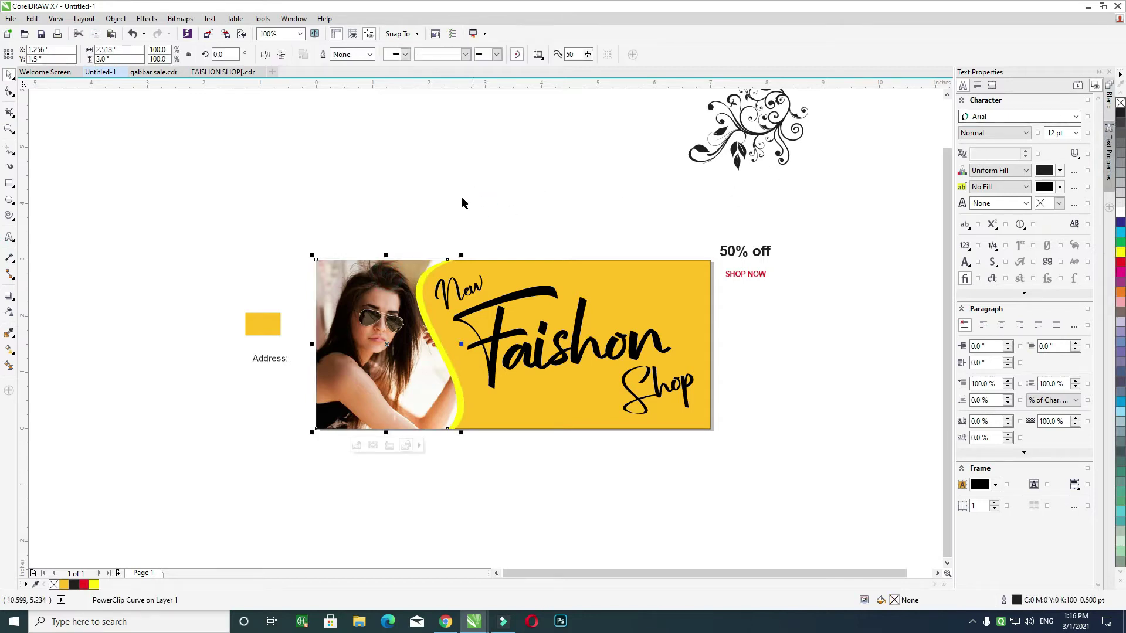
pyautogui.keyDown('shift'); pyautogui.click(422, 283); pyautogui.keyUp('shift')
pyautogui.hotkey('ctrl', 'g')
# Step: Add a drop shadow to the photo group with opacity 35 and feather 5
pyautogui.click(9, 296)
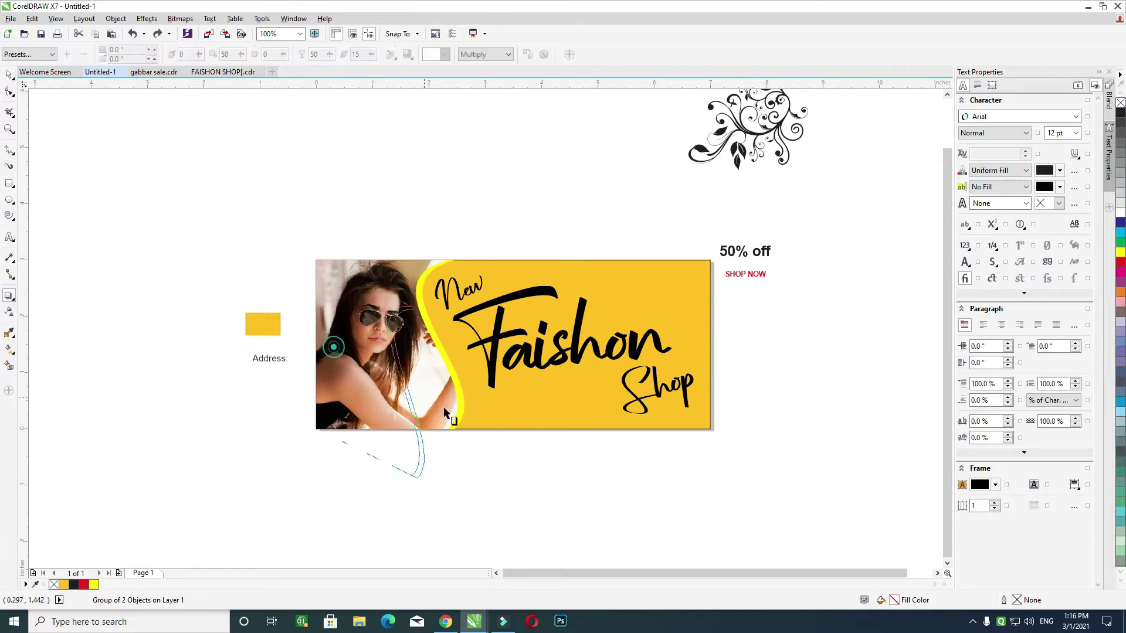
pyautogui.moveTo(390, 344); pyautogui.dragTo(476, 402)
pyautogui.doubleClick(321, 55)
pyautogui.write('35')
pyautogui.press('Tab')
pyautogui.write('5')
pyautogui.press('Return')
# Step: Change the drop shadow to opacity 55 and feather 10
pyautogui.doubleClick(320, 54)
pyautogui.write('55')
pyautogui.press('Tab')
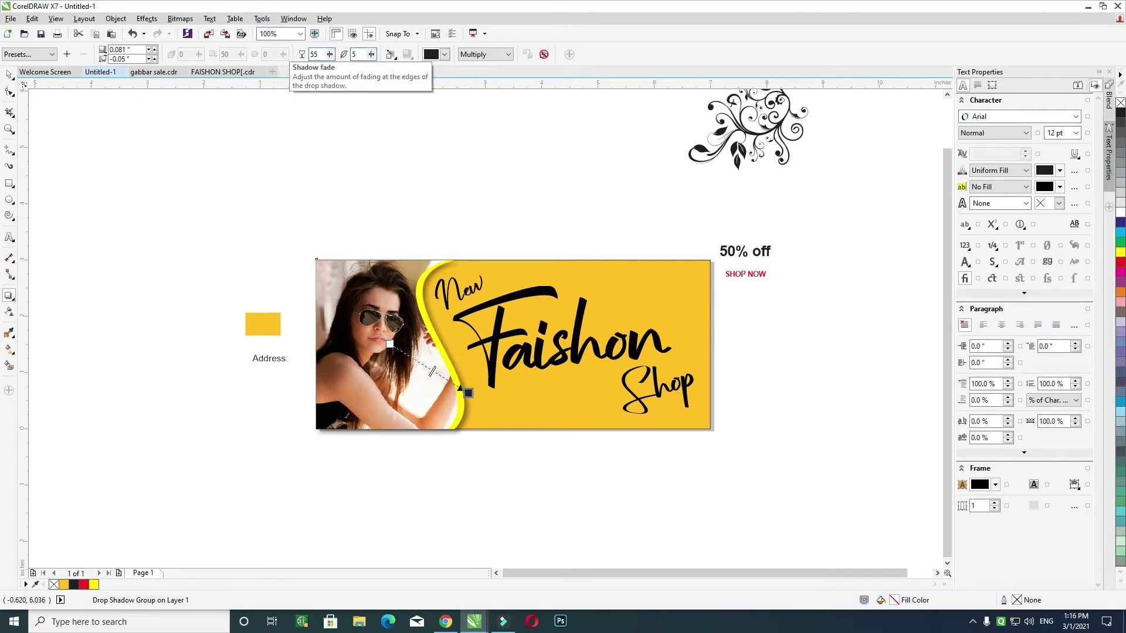
pyautogui.write('10')
pyautogui.press('Return')
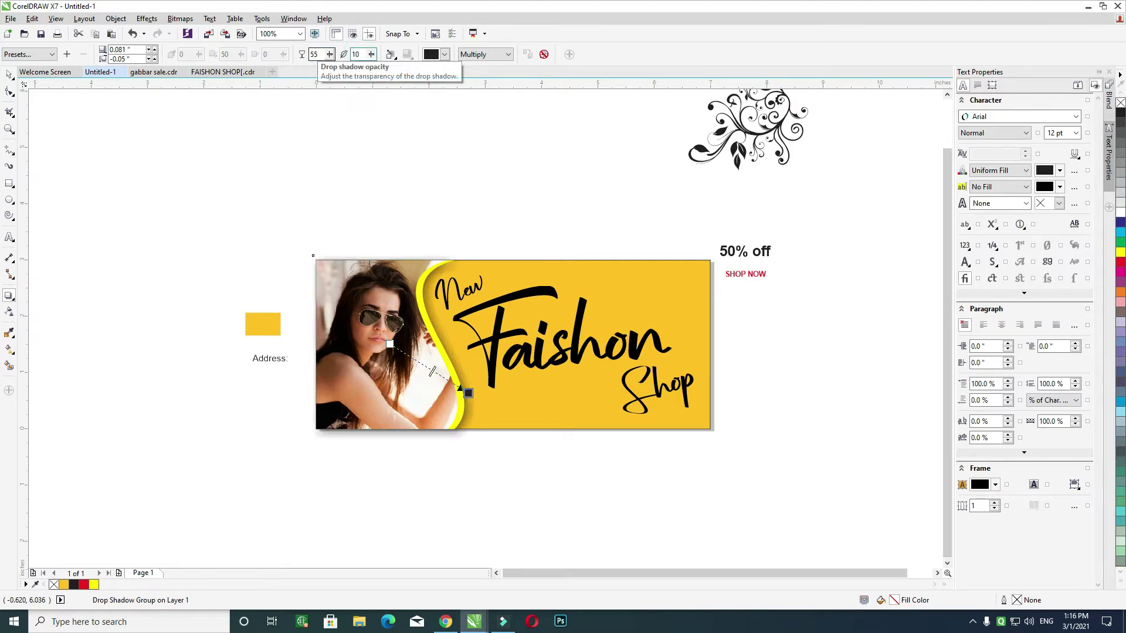
# Step: Undo an accidental stretch of the photo group and select the thin strip beneath the photo
pyautogui.click(5, 79)
pyautogui.moveTo(436, 290); pyautogui.dragTo(381, 290)
pyautogui.hotkey('ctrl', 'z')
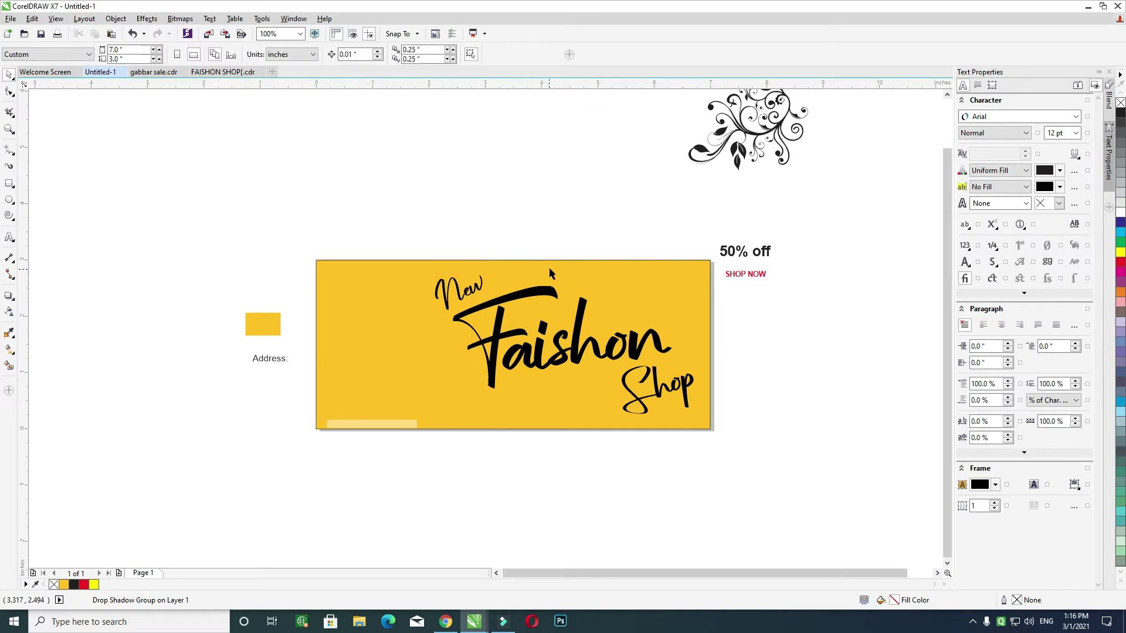
pyautogui.rightClick(392, 295)
pyautogui.press('Escape')
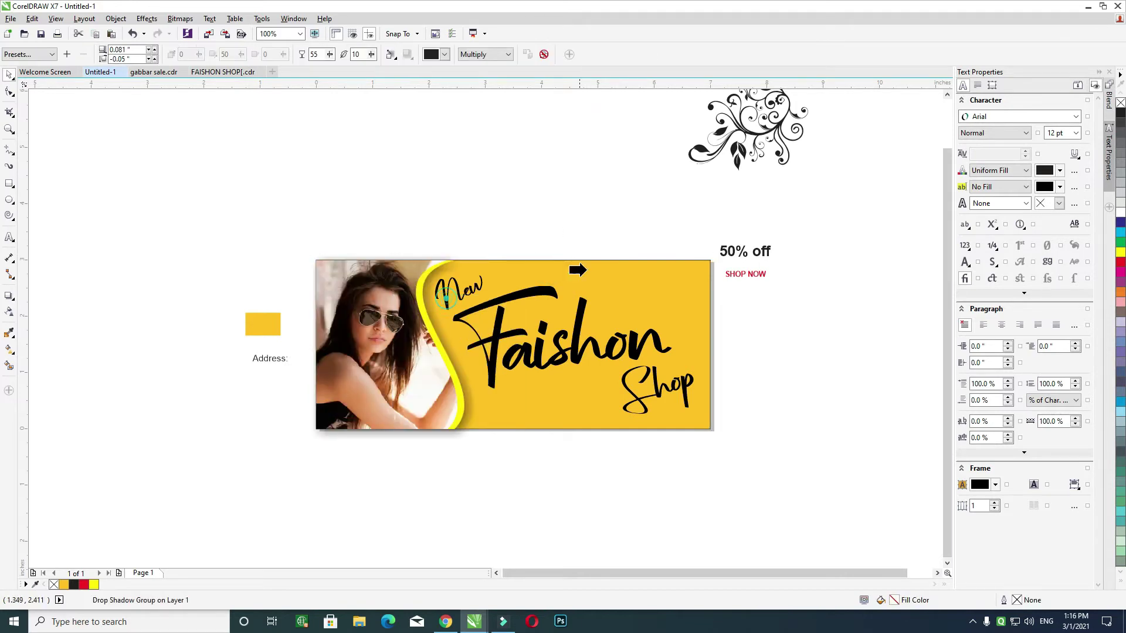
pyautogui.click(536, 226)
pyautogui.moveTo(270, 471)
pyautogui.mouseDown()
pyautogui.moveTo(439, 409)
pyautogui.moveTo(361, 483)
pyautogui.mouseUp()
# Step: Move the black flourish down beside '50% off'
pyautogui.click(502, 341)
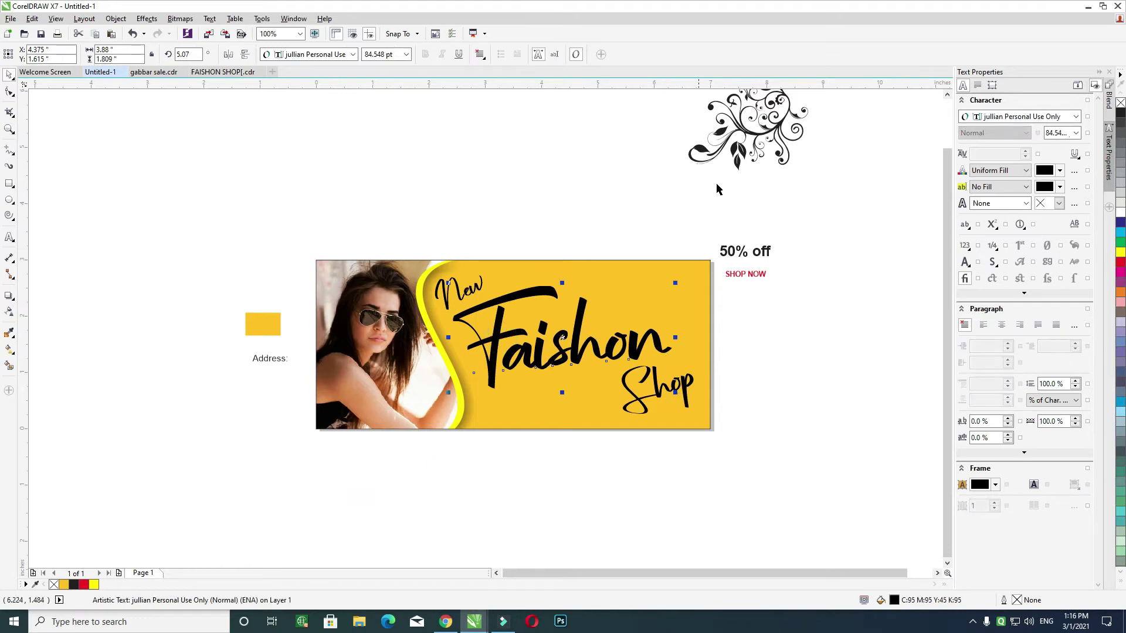
pyautogui.moveTo(760, 139)
pyautogui.mouseDown()
pyautogui.moveTo(679, 194)
pyautogui.moveTo(620, 186)
pyautogui.moveTo(619, 232)
pyautogui.moveTo(614, 221)
pyautogui.mouseUp()
pyautogui.hscroll(2, 643, 191)
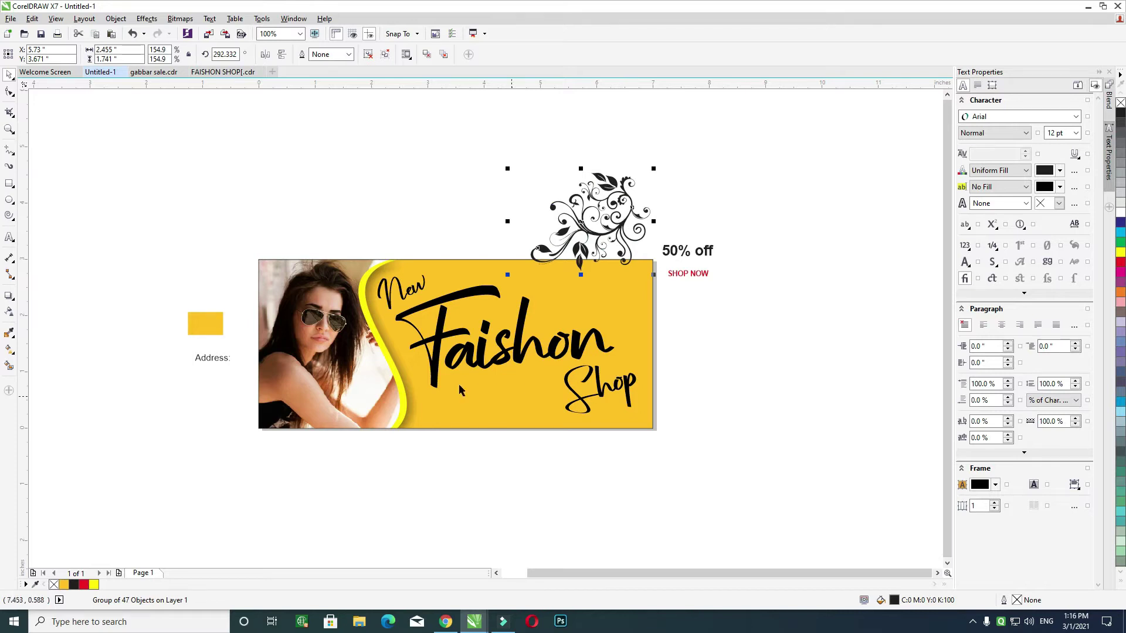
# Step: Recolour the flourish with the banner yellow sampled by the Color Eyedropper
pyautogui.click(10, 334)
pyautogui.click(594, 281)
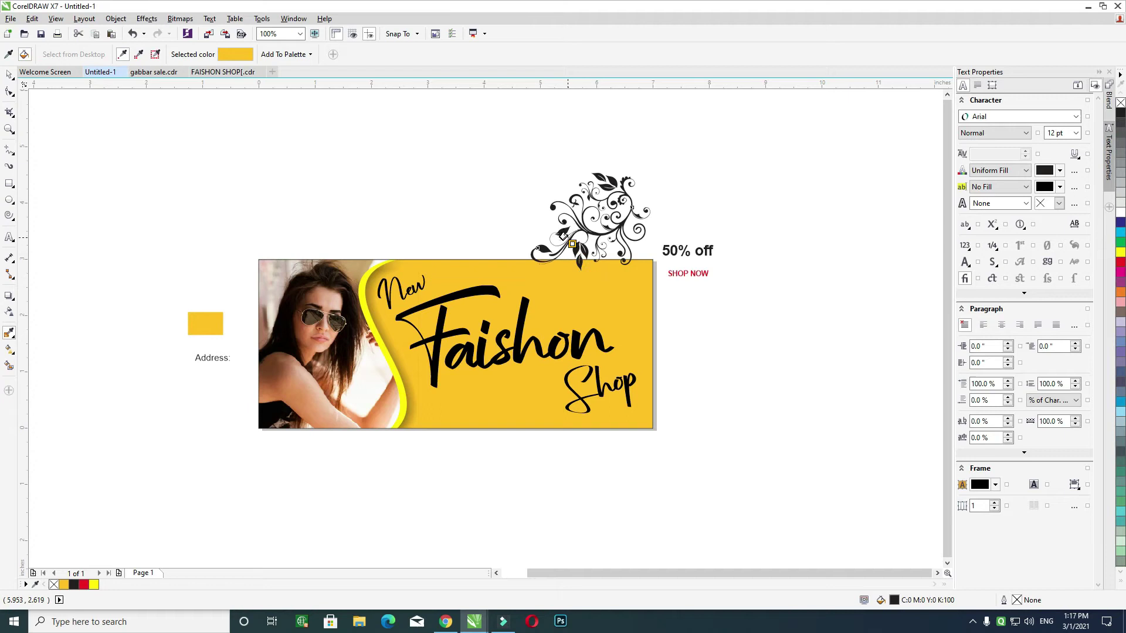
pyautogui.scroll(3, 558, 236)
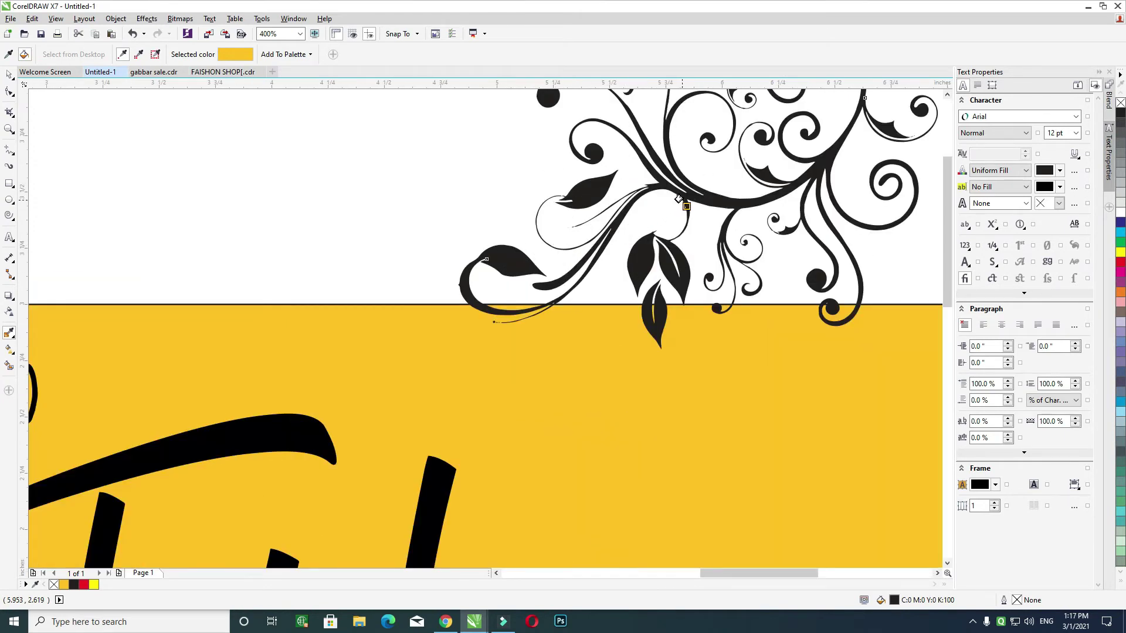
pyautogui.scroll(2, 680, 199)
pyautogui.scroll(1, 745, 191)
pyautogui.click(747, 188)
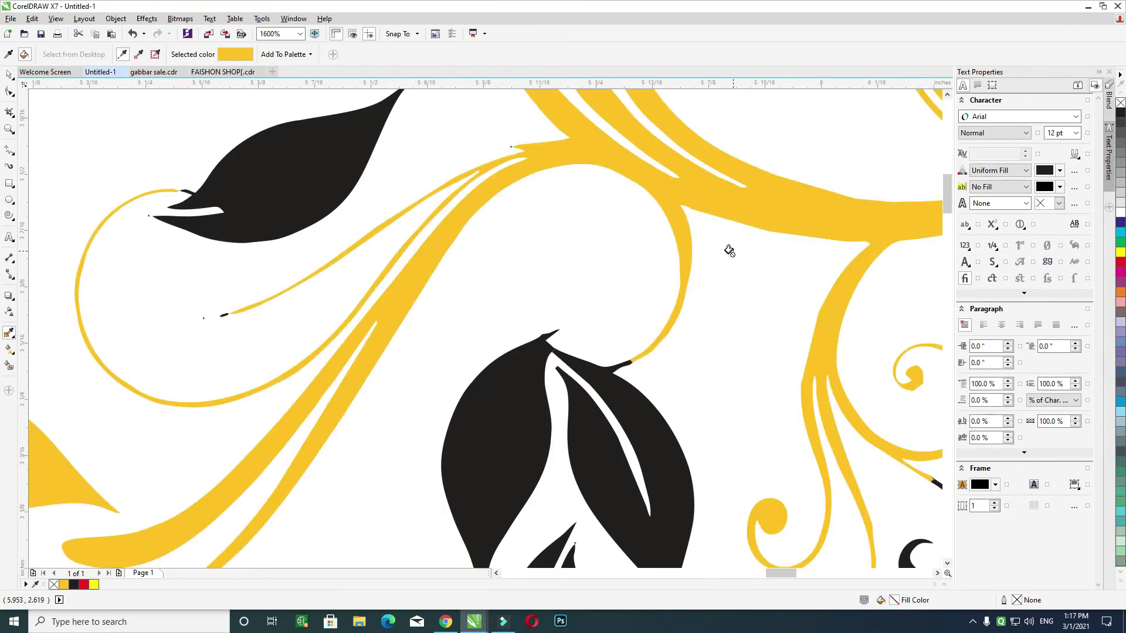
pyautogui.scroll(-5, 729, 251)
pyautogui.scroll(-2, 730, 251)
pyautogui.click(8, 74)
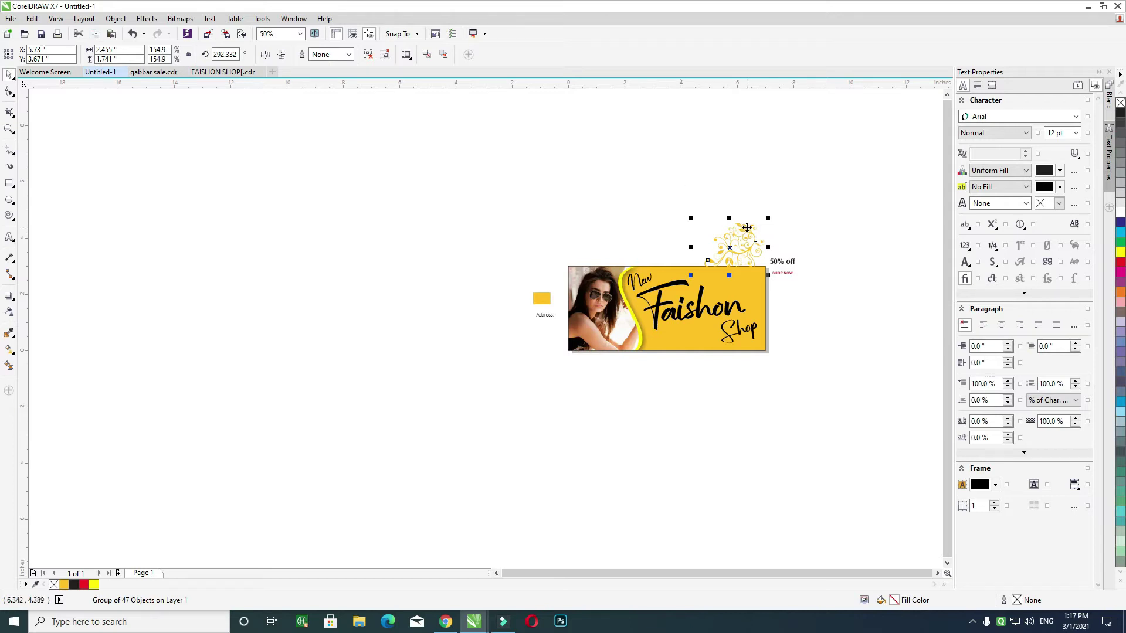
# Step: Place the flourish over the banner's top-right corner and fill it bright yellow
pyautogui.scroll(2, 762, 248)
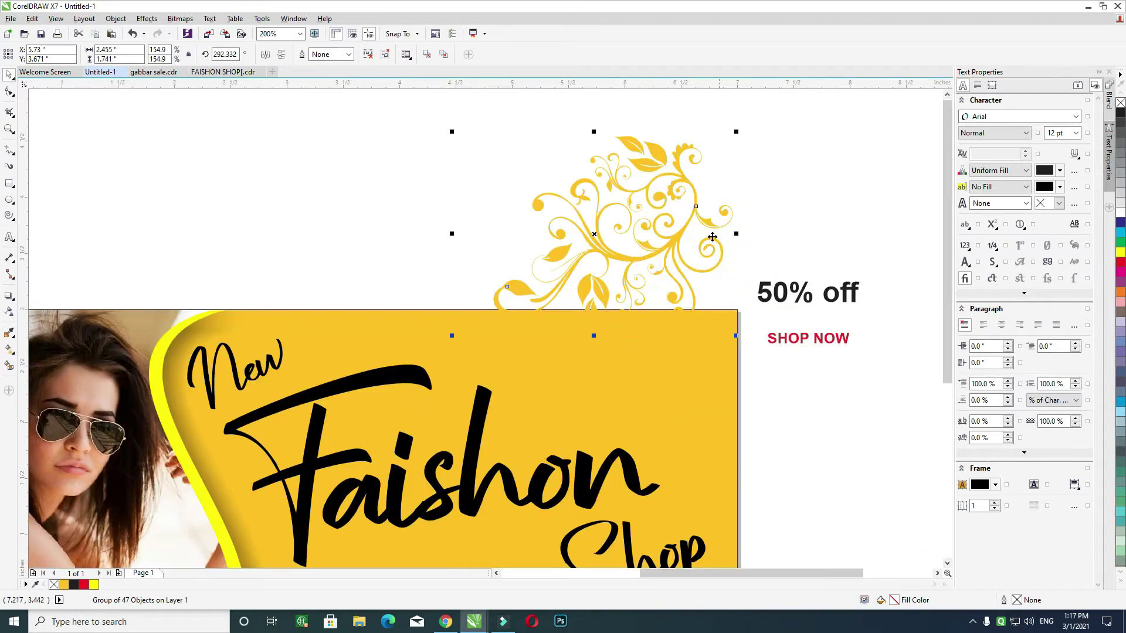
pyautogui.scroll(-3, 708, 217)
pyautogui.moveTo(693, 161); pyautogui.dragTo(712, 271)
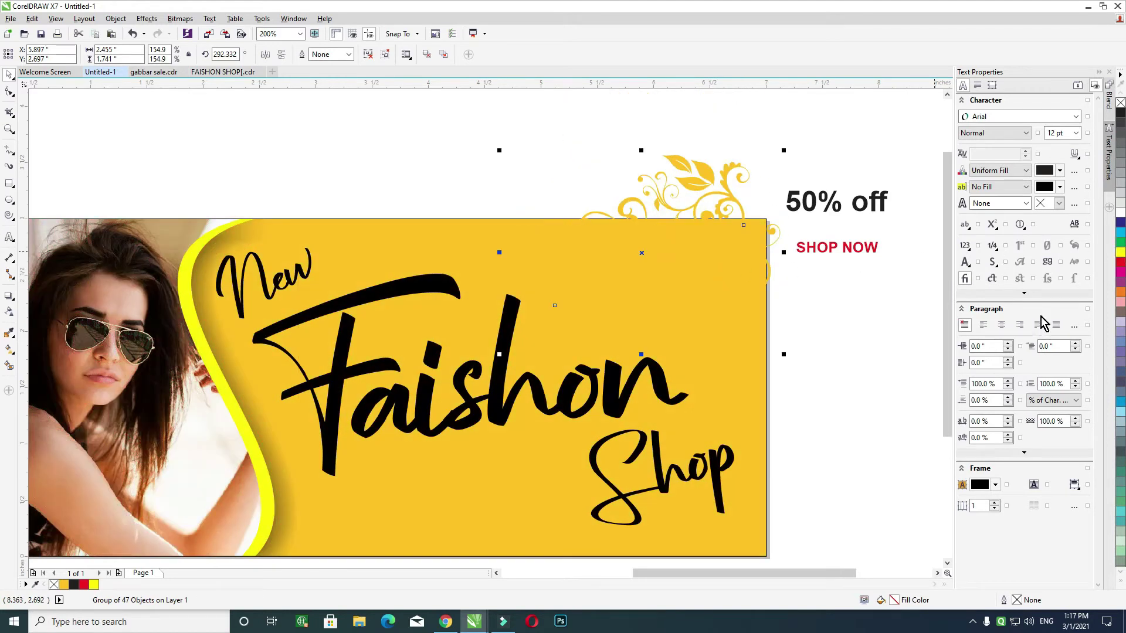
pyautogui.click(709, 172)
pyautogui.click(769, 370)
pyautogui.click(709, 176)
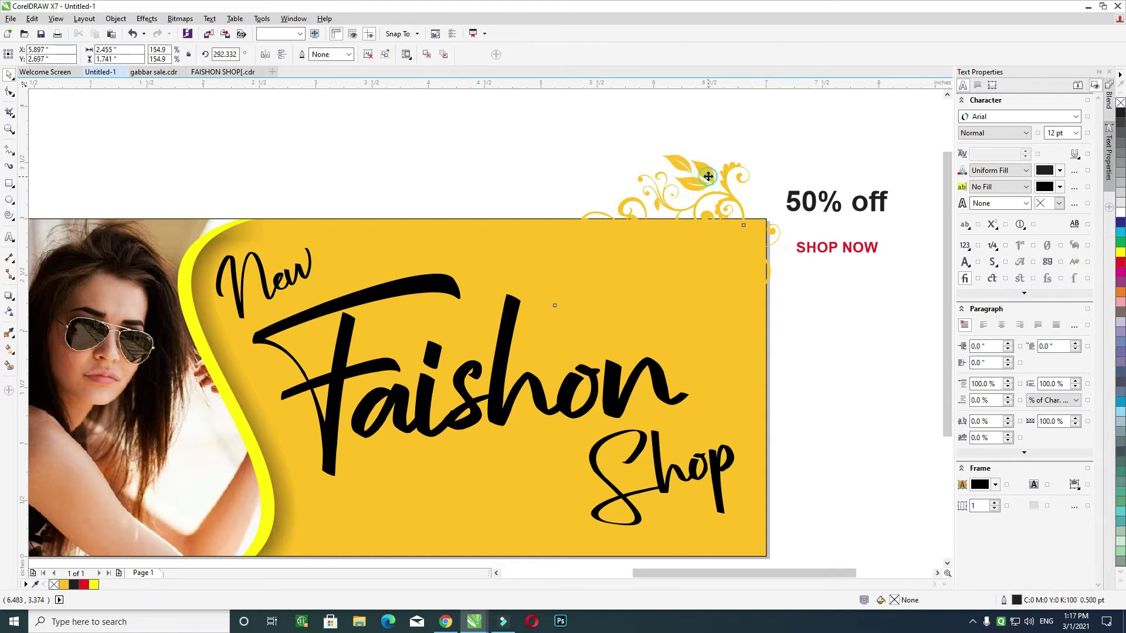
pyautogui.click(1121, 253)
# Step: Try a duller, lighter yellow fill on the flourish, then undo it
pyautogui.doubleClick(893, 600)
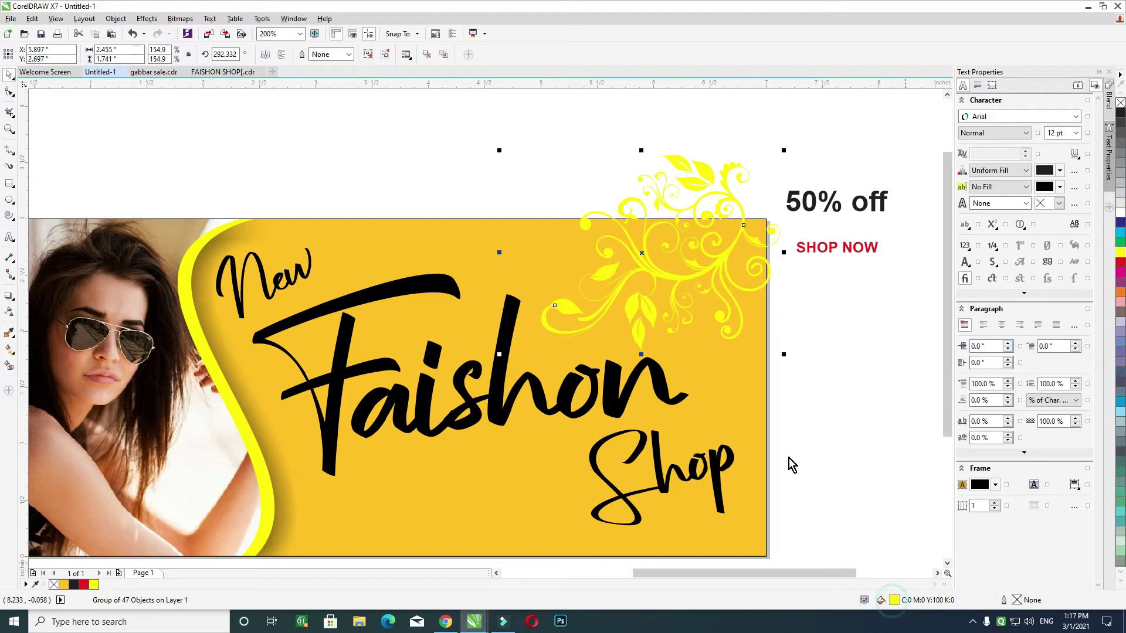
pyautogui.click(479, 270)
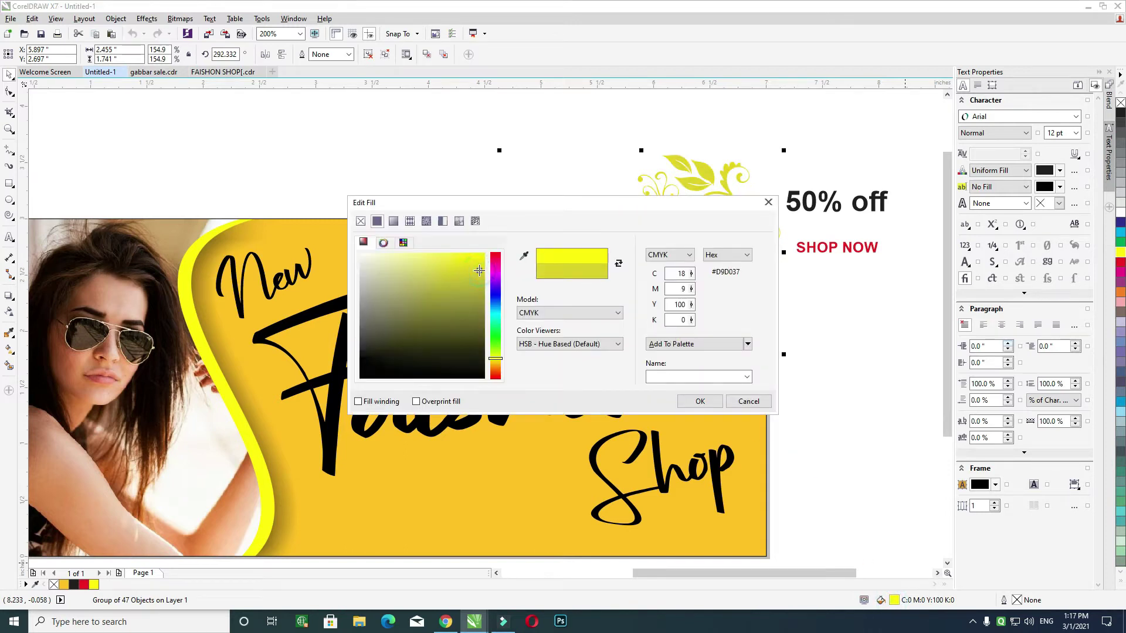
pyautogui.moveTo(479, 270); pyautogui.dragTo(481, 263)
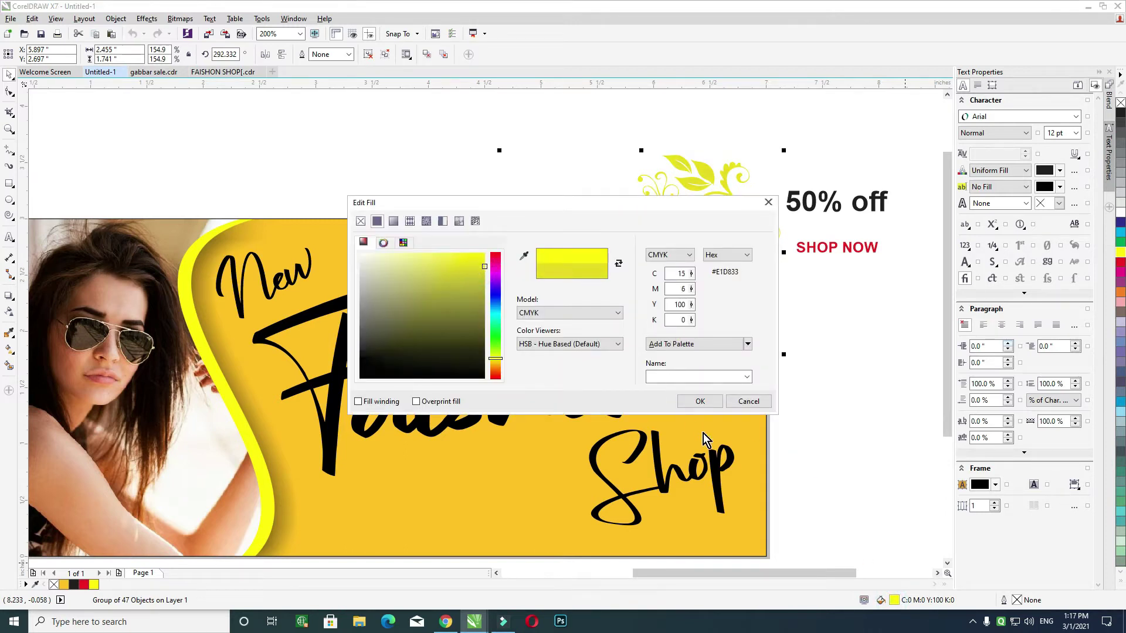
pyautogui.click(700, 401)
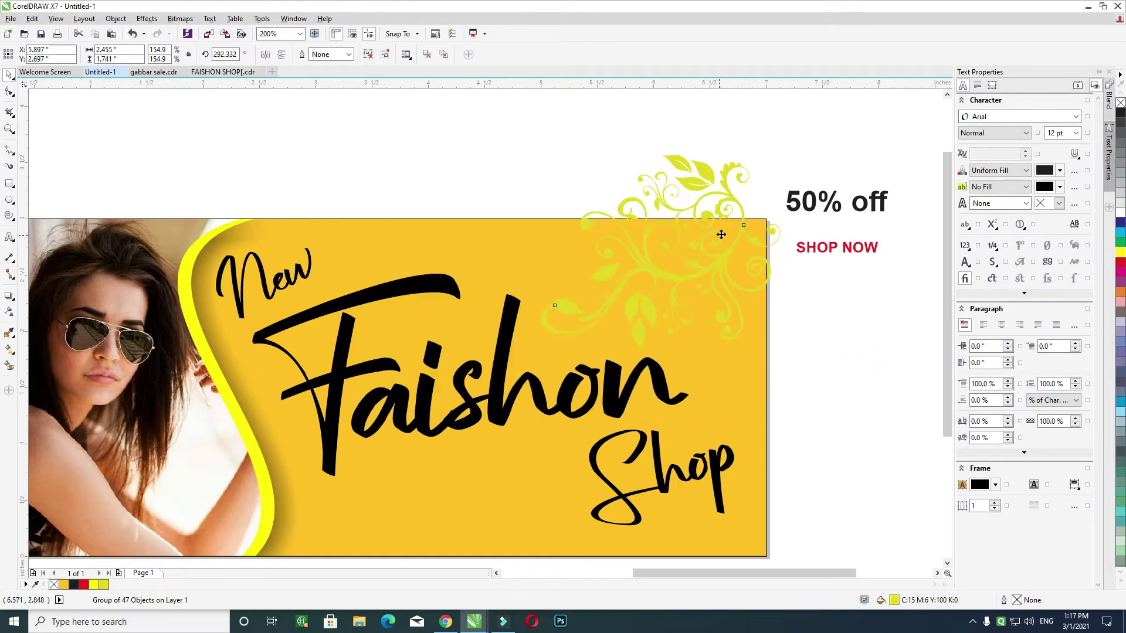
pyautogui.hotkey('ctrl', 'z')
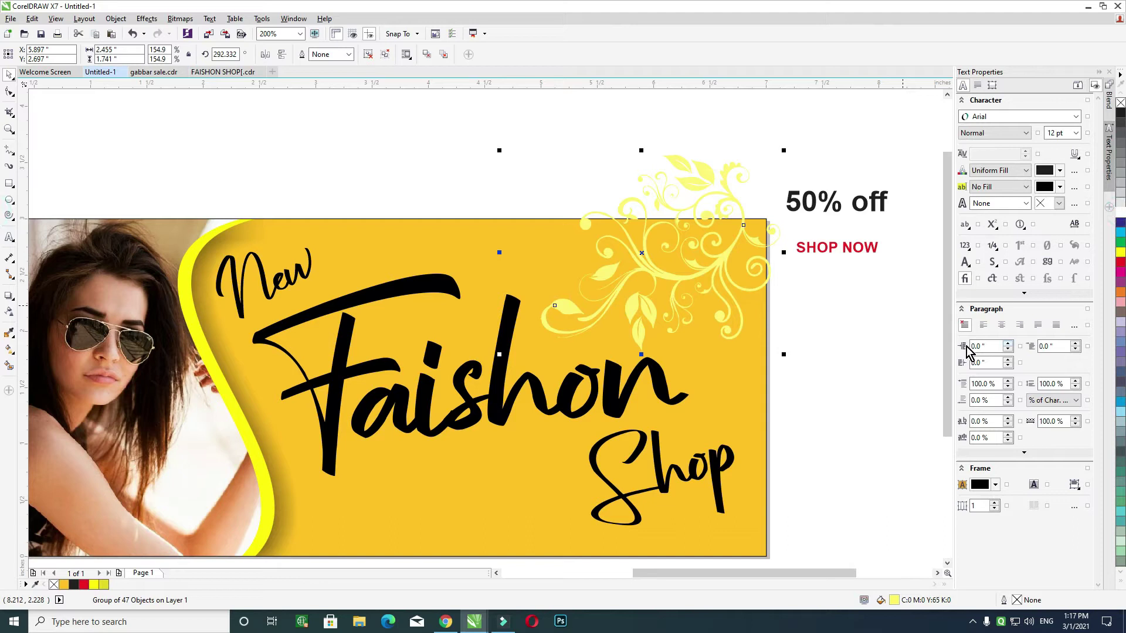
# Step: Give the flourish a golden yellow fill of C0 M24 Y100 K0
pyautogui.click(1121, 253)
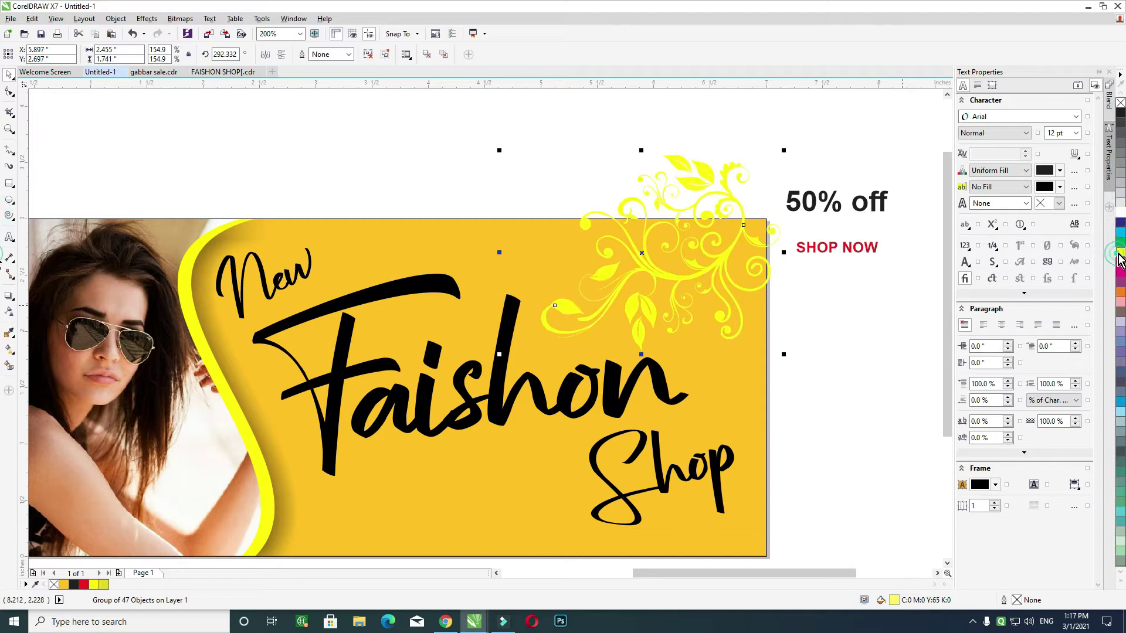
pyautogui.doubleClick(894, 600)
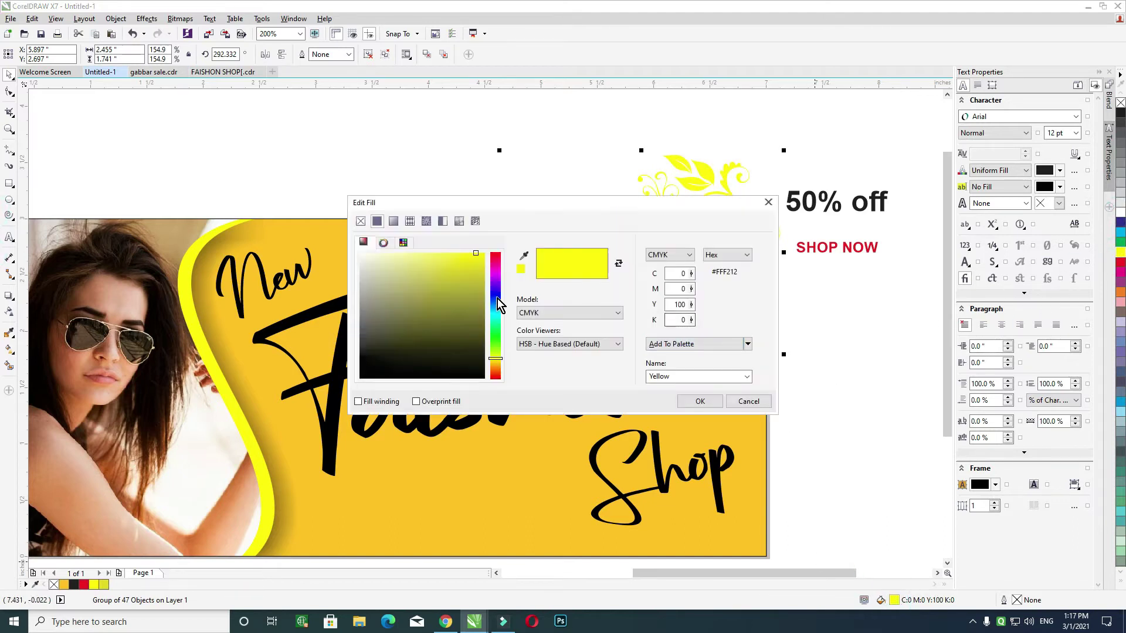
pyautogui.click(496, 364)
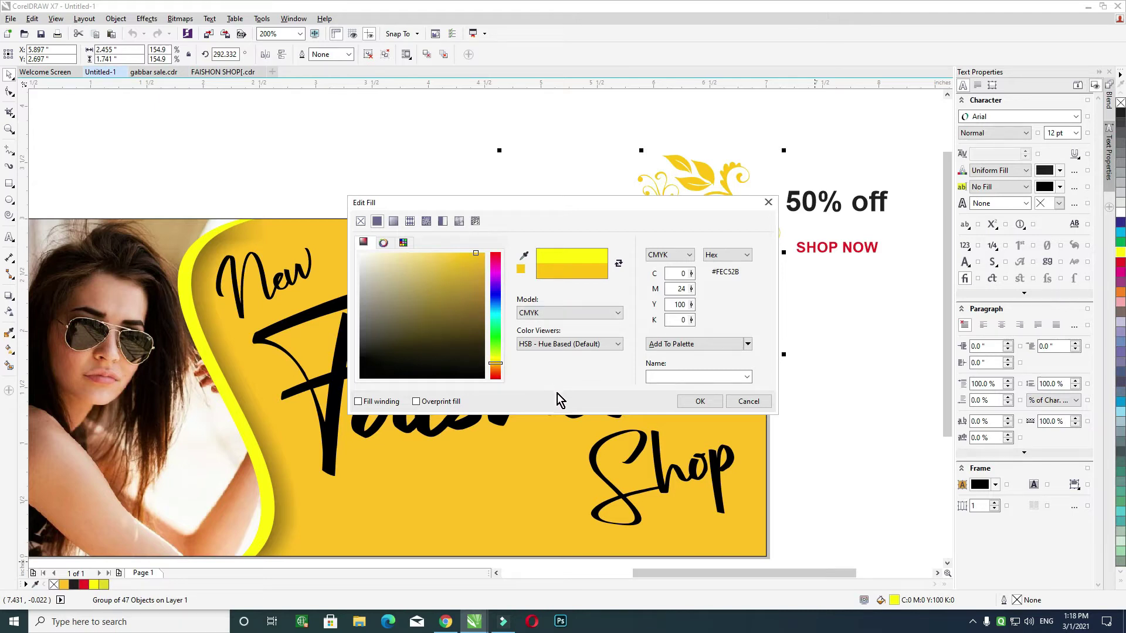
pyautogui.click(697, 406)
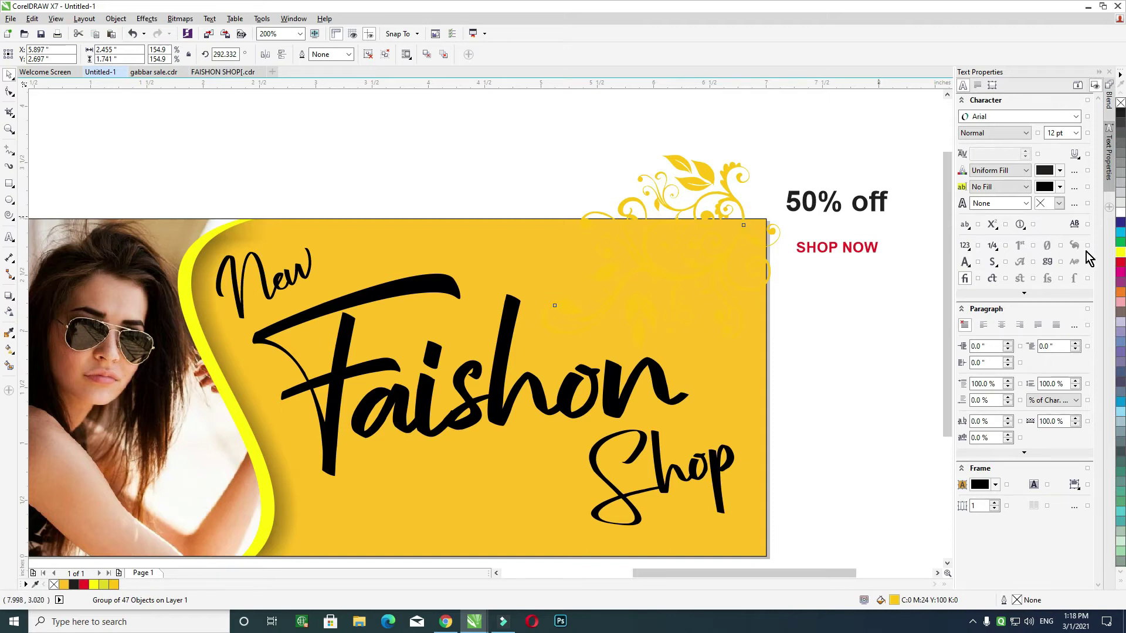
pyautogui.click(1120, 253)
# Step: PowerClip the flourish inside the yellow banner and position it at the top-right corner
pyautogui.keyDown('ctrl'); pyautogui.click(1120, 252); pyautogui.keyUp('ctrl')
pyautogui.rightClick(712, 175)
pyautogui.click(760, 180)
pyautogui.click(718, 265)
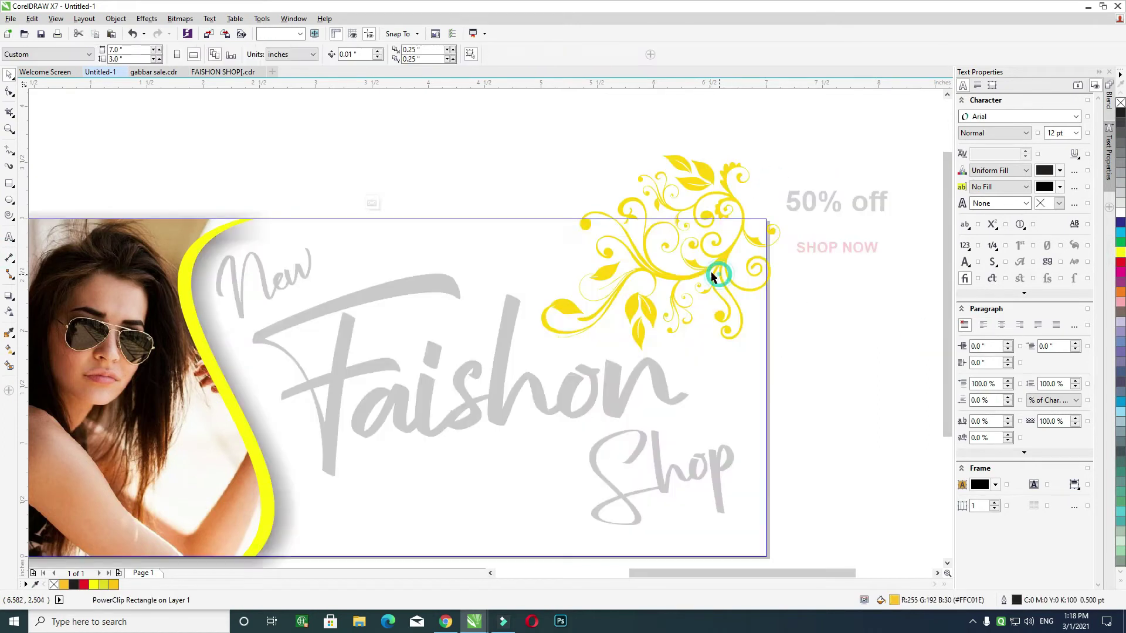
pyautogui.moveTo(722, 258); pyautogui.dragTo(739, 249)
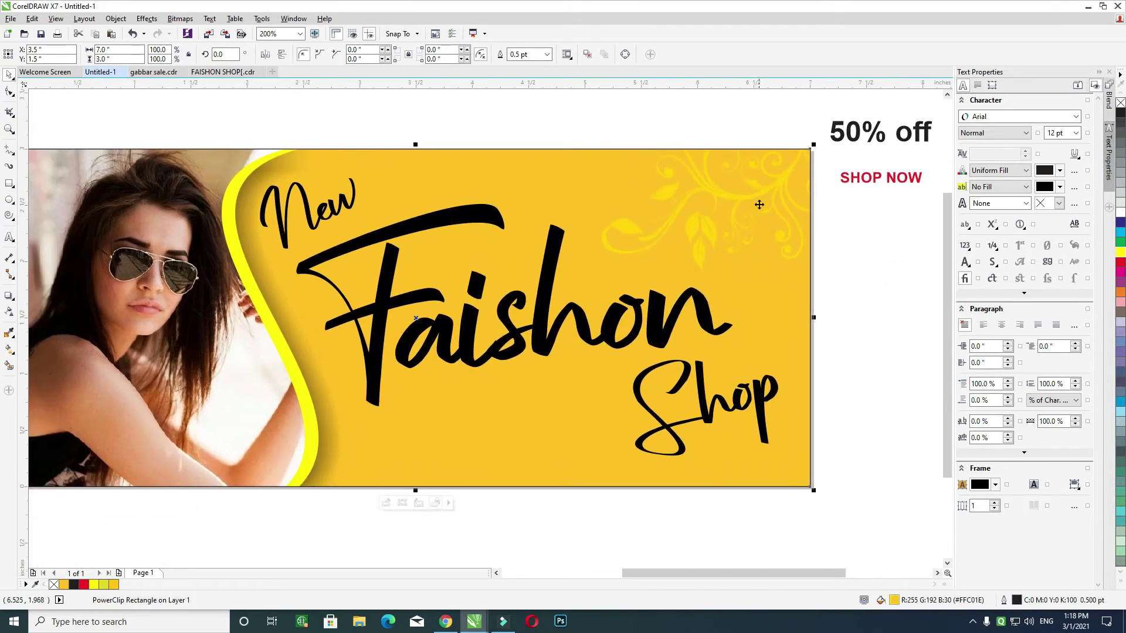
pyautogui.click(750, 187)
# Step: Add a mirrored flourish copy at lower left, behind the photo, inside the banner
pyautogui.moveTo(762, 199); pyautogui.dragTo(396, 463)
pyautogui.click(282, 54)
pyautogui.moveTo(346, 401); pyautogui.dragTo(381, 392)
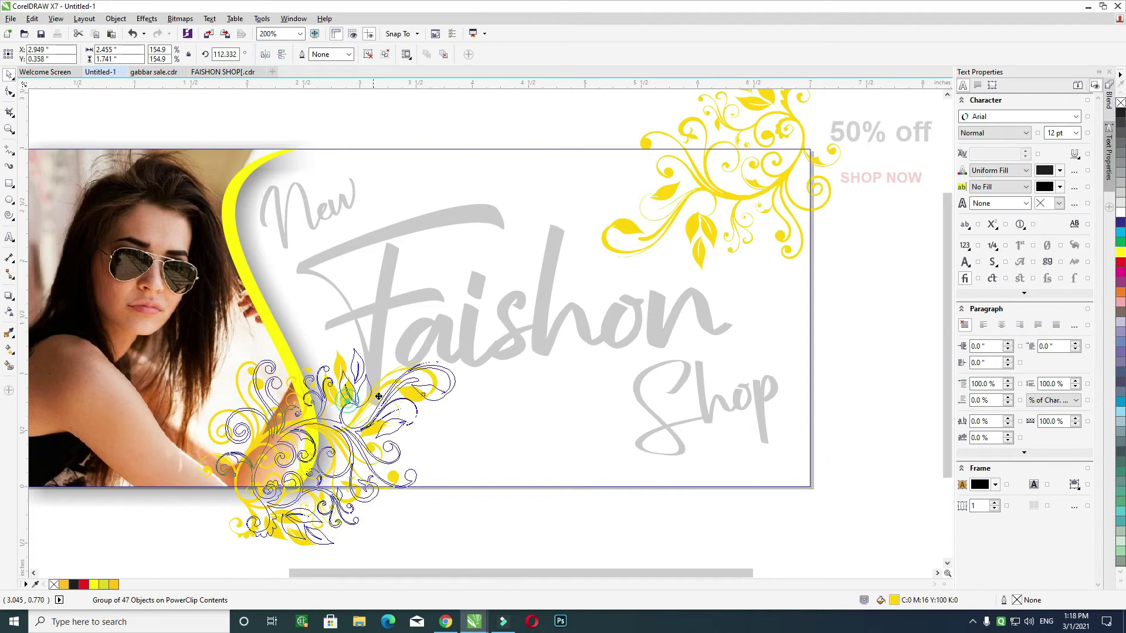
pyautogui.hotkey('shift', 'pagedown')
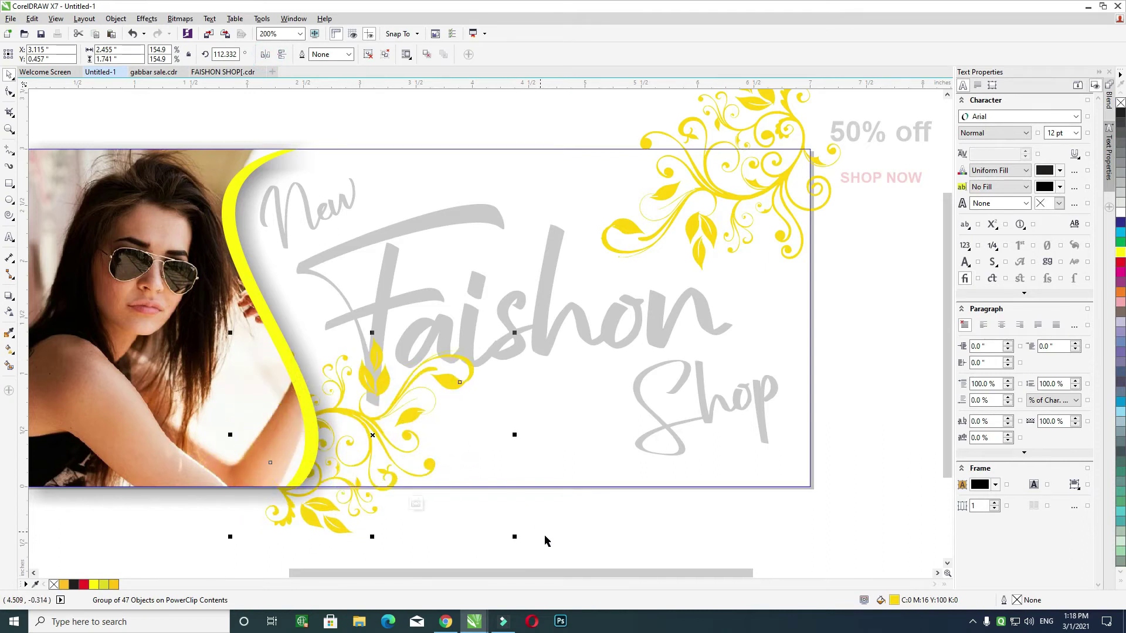
pyautogui.click(545, 534)
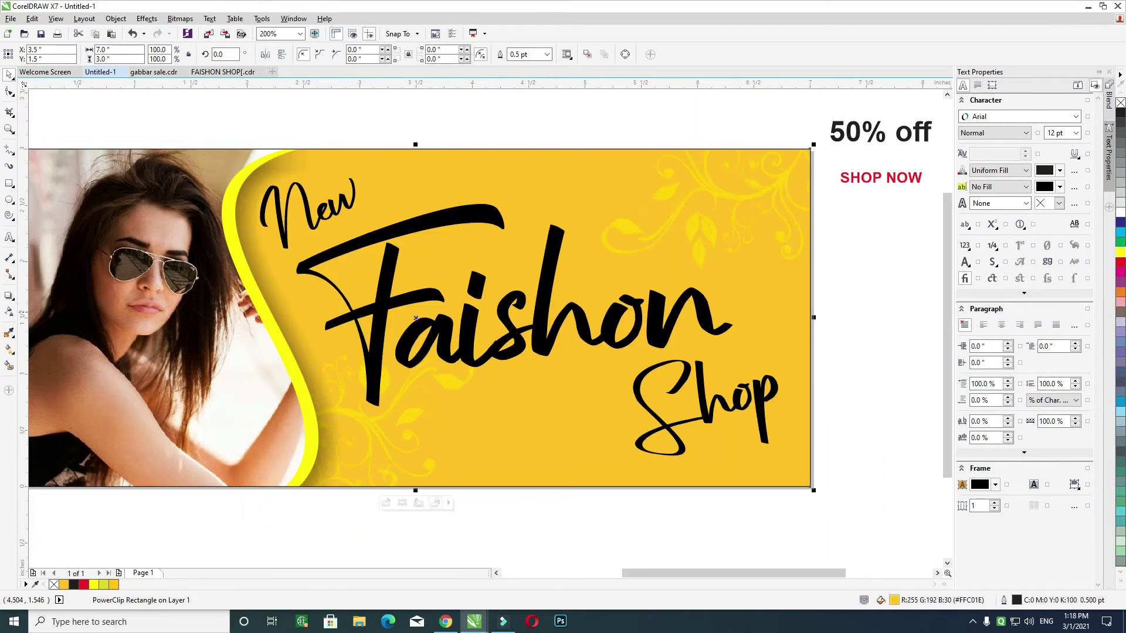
pyautogui.click(415, 319)
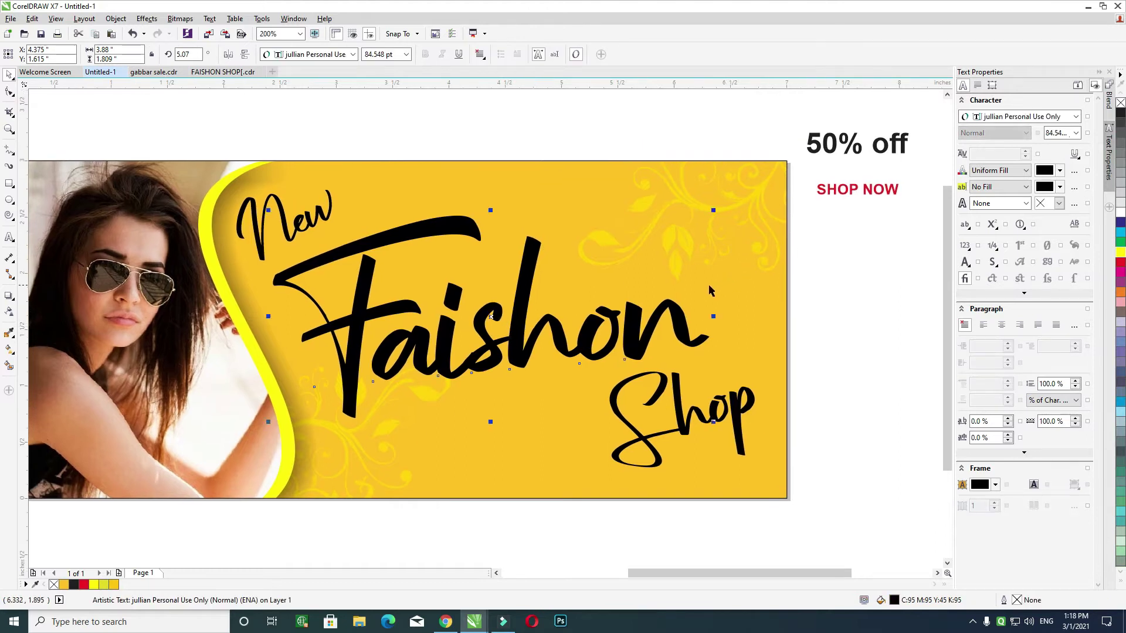
# Step: Give the 'New Faishon Shop' title a 5 pt white outline
pyautogui.press('F12')
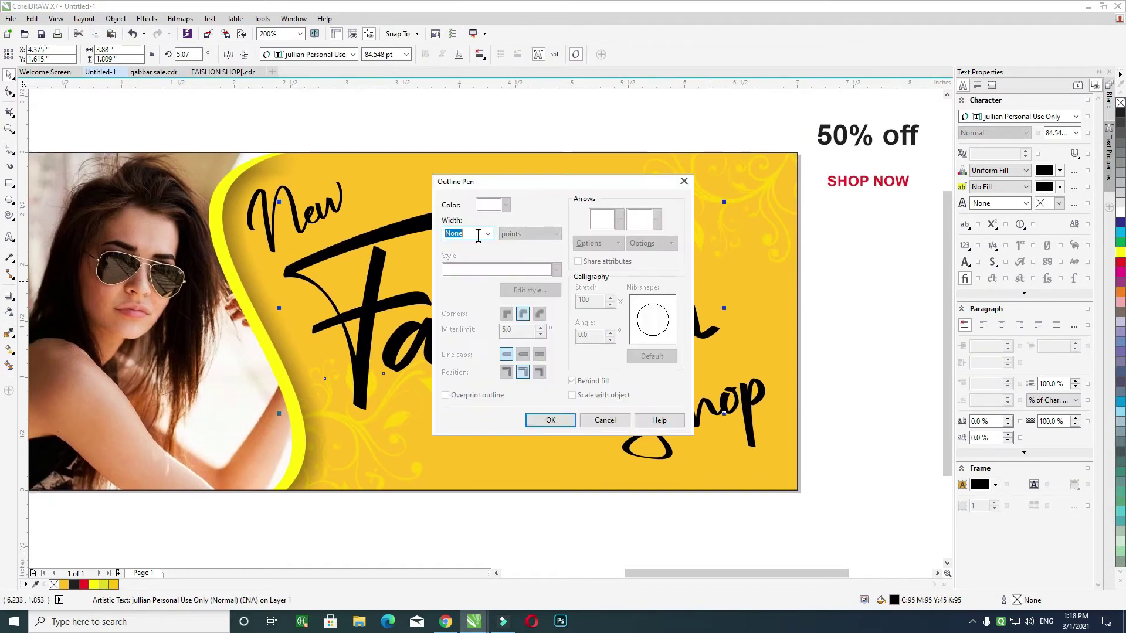
pyautogui.write('5')
pyautogui.press('Return')
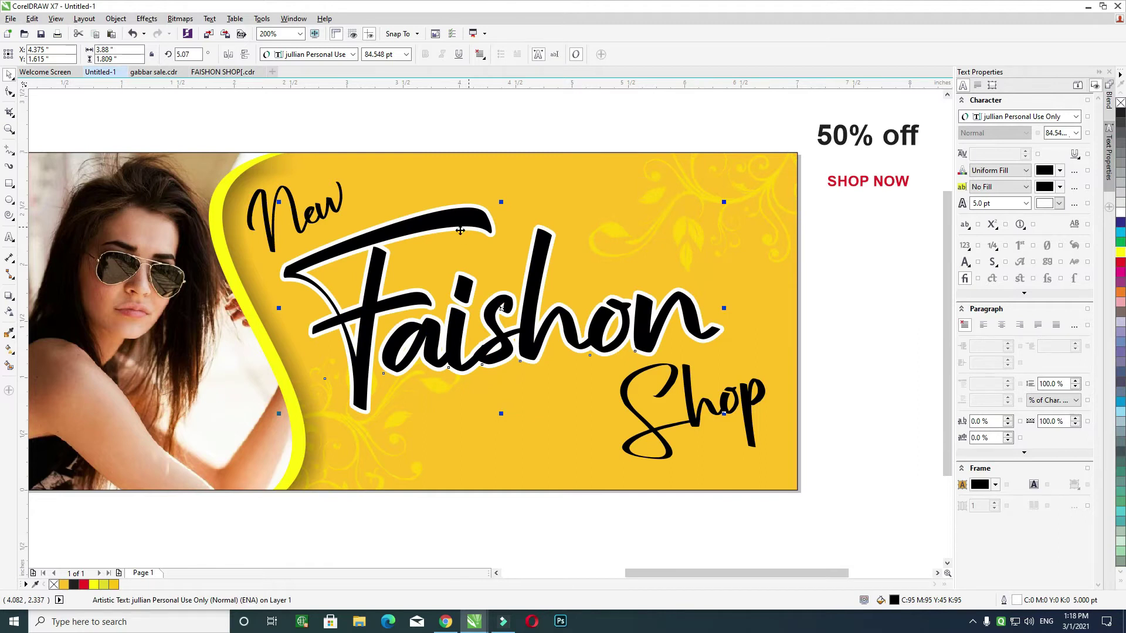
pyautogui.press('F12')
pyautogui.click(557, 422)
# Step: Move SHOP NOW up to sit just beneath '50% off'
pyautogui.scroll(1, 533, 189)
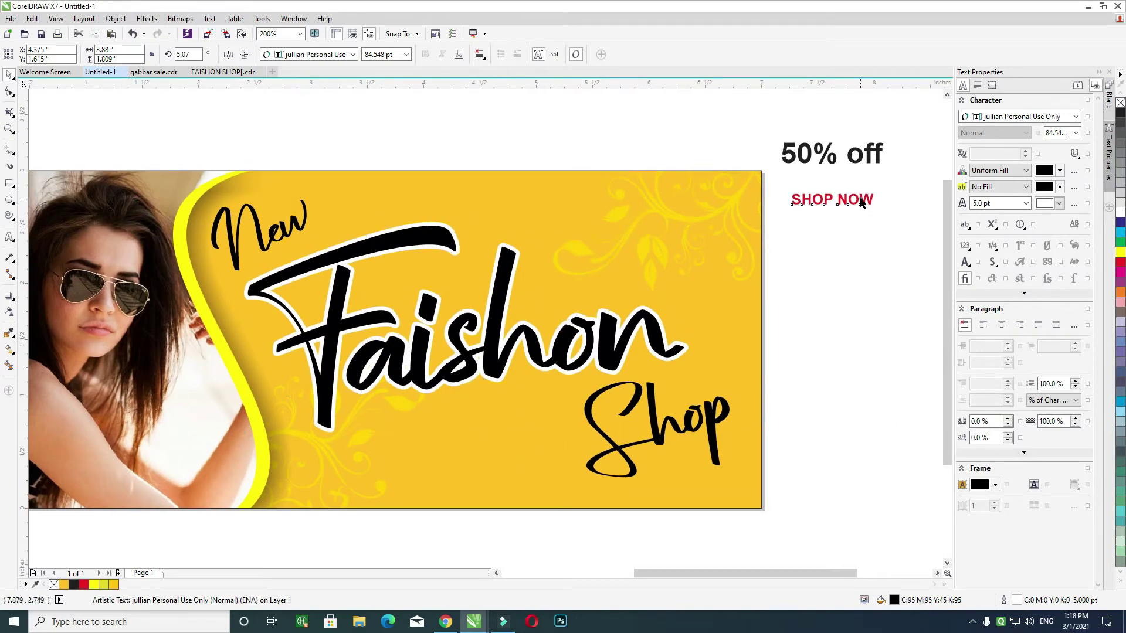
pyautogui.moveTo(862, 203); pyautogui.dragTo(861, 186)
pyautogui.hscroll(3, 858, 182)
pyautogui.click(792, 126)
pyautogui.moveTo(755, 183); pyautogui.dragTo(754, 178)
# Step: Draw a small black rounded rectangle below SHOP NOW
pyautogui.hscroll(3, 727, 170)
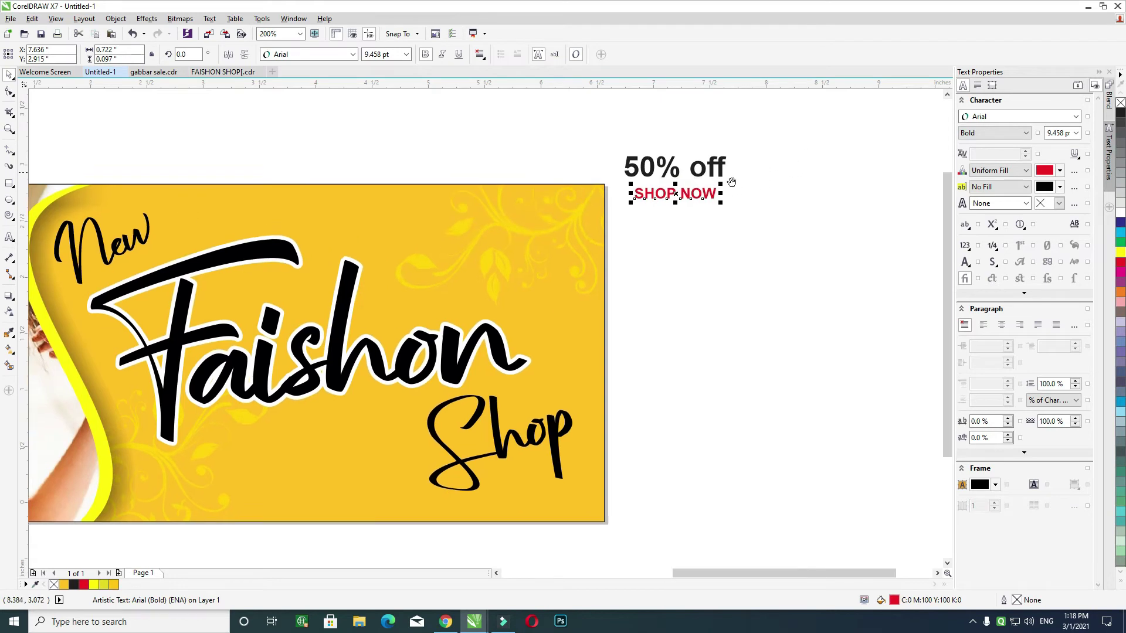
pyautogui.scroll(1, 727, 170)
pyautogui.click(8, 184)
pyautogui.moveTo(593, 227); pyautogui.dragTo(681, 240)
pyautogui.click(9, 92)
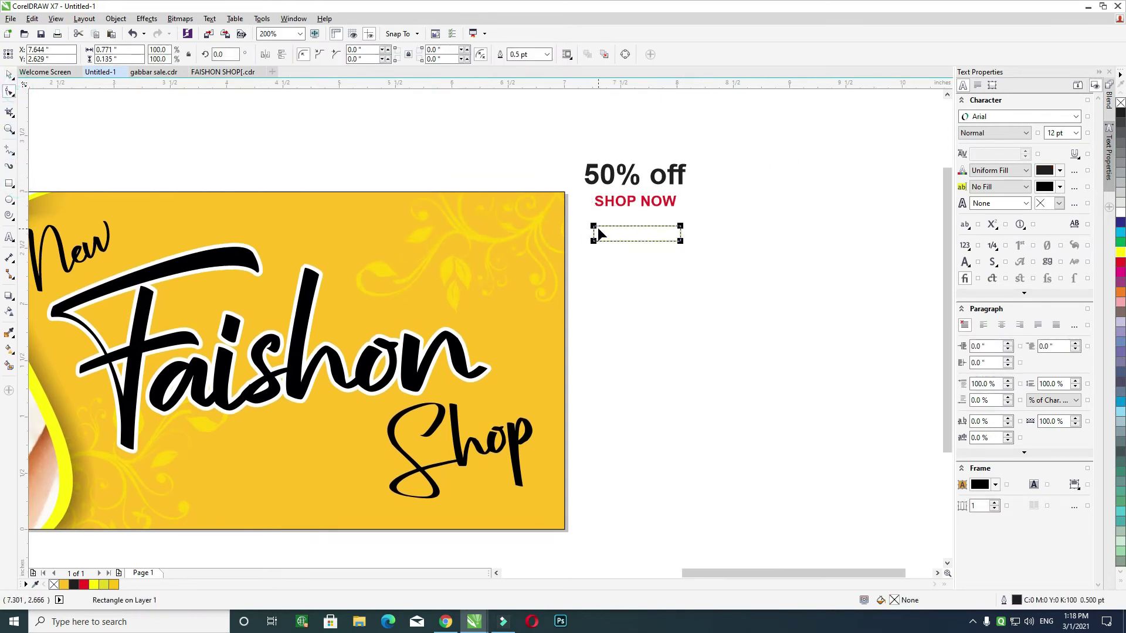
pyautogui.moveTo(593, 226); pyautogui.dragTo(597, 227)
pyautogui.click(9, 75)
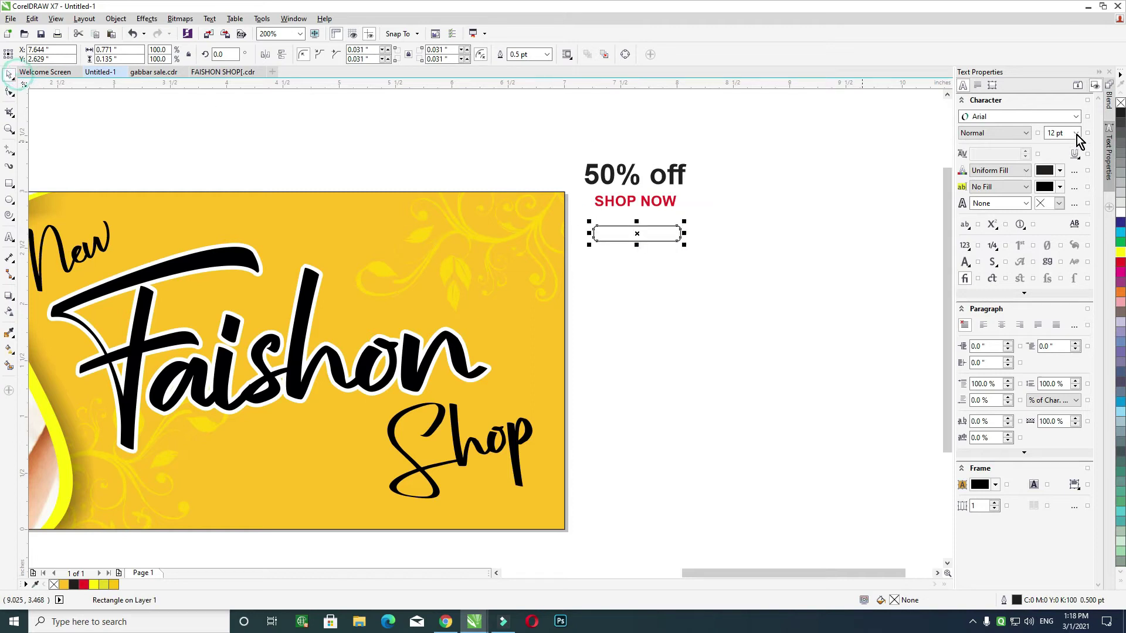
pyautogui.click(1120, 113)
# Step: Shrink SHOP NOW and centre it on the black rectangle
pyautogui.click(653, 206)
pyautogui.moveTo(681, 210); pyautogui.dragTo(674, 208)
pyautogui.keyDown('shift'); pyautogui.click(675, 234); pyautogui.keyUp('shift')
pyautogui.click(725, 203)
pyautogui.click(677, 233)
pyautogui.keyDown('shift'); pyautogui.click(652, 205); pyautogui.keyUp('shift')
pyautogui.press('e')
# Step: Make the SHOP NOW text white and select it with its black rectangle
pyautogui.click(712, 214)
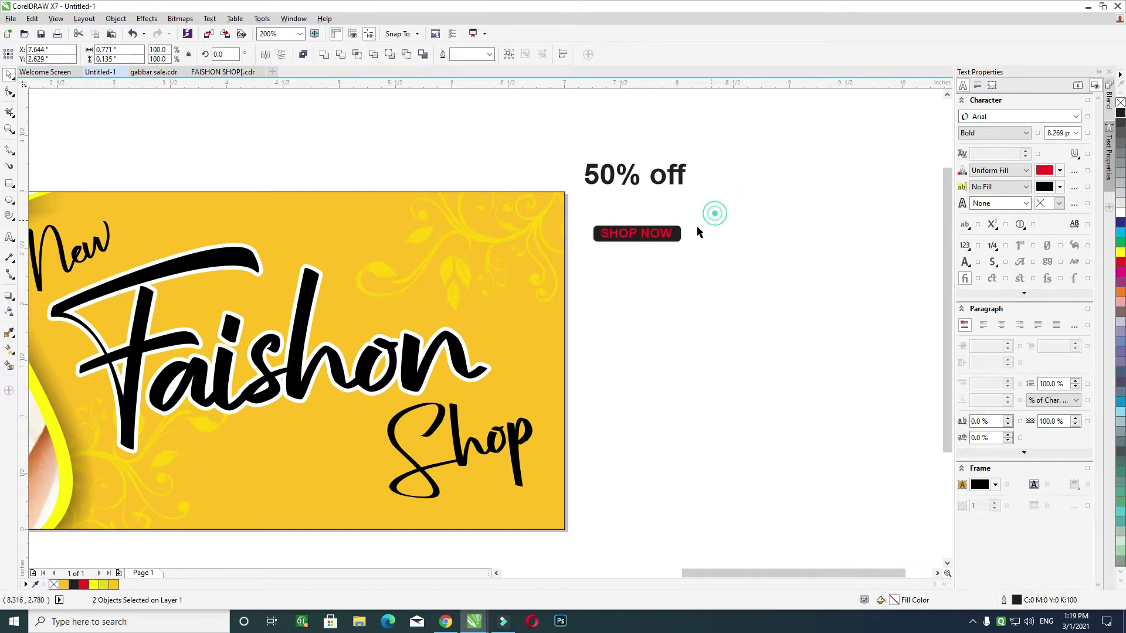
pyautogui.moveTo(576, 253); pyautogui.dragTo(765, 202)
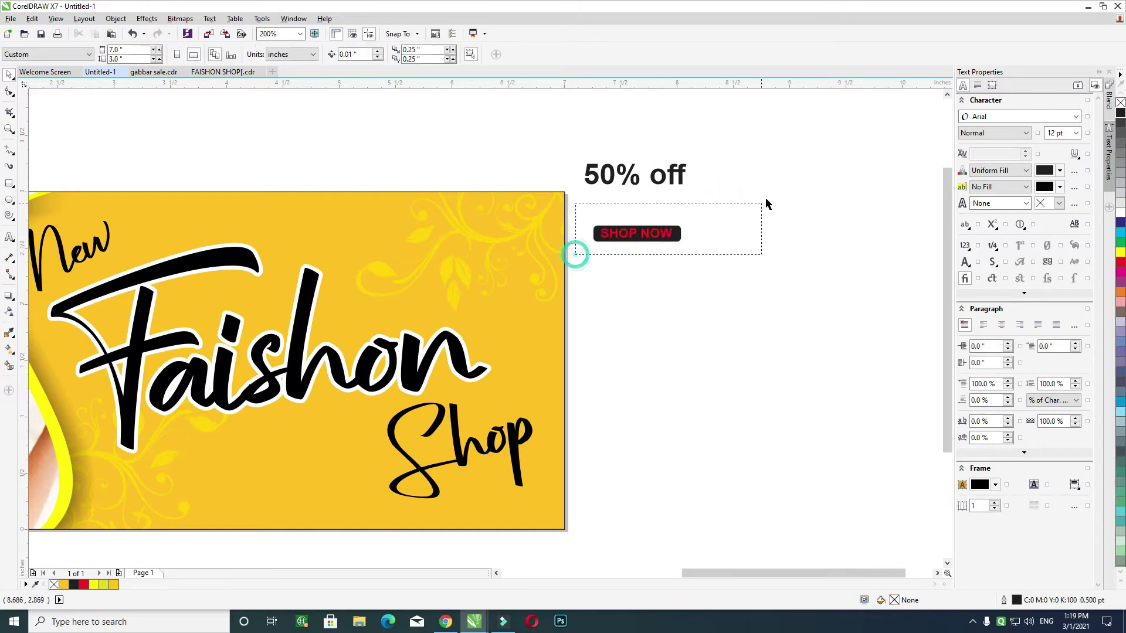
pyautogui.click(669, 233)
pyautogui.click(1119, 212)
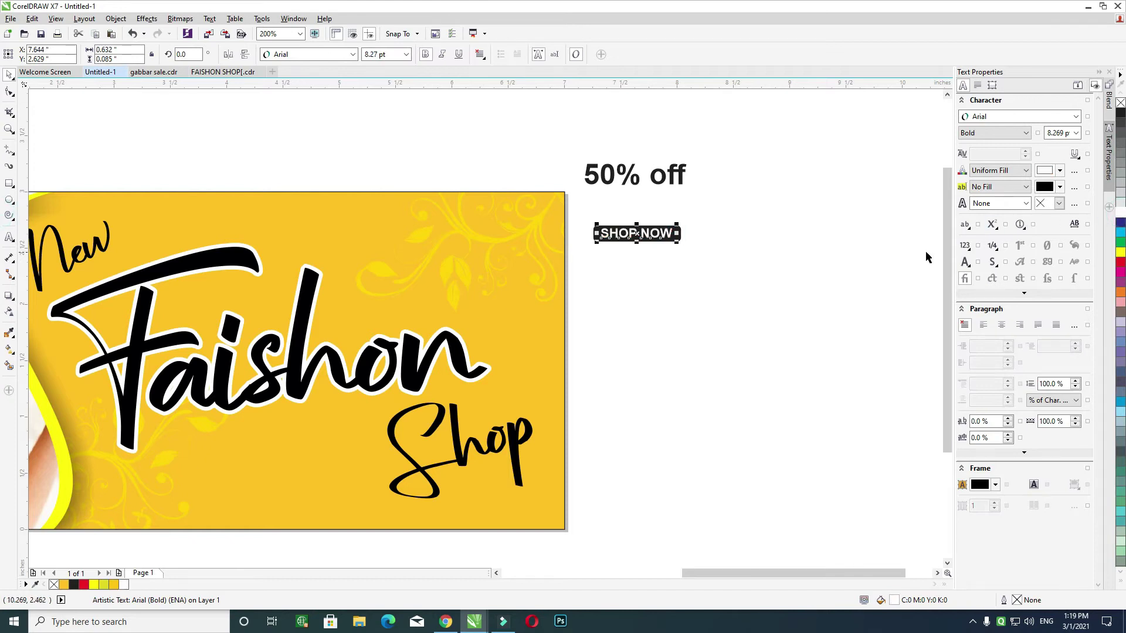
pyautogui.moveTo(775, 218); pyautogui.dragTo(603, 254)
pyautogui.moveTo(706, 212); pyautogui.dragTo(587, 261)
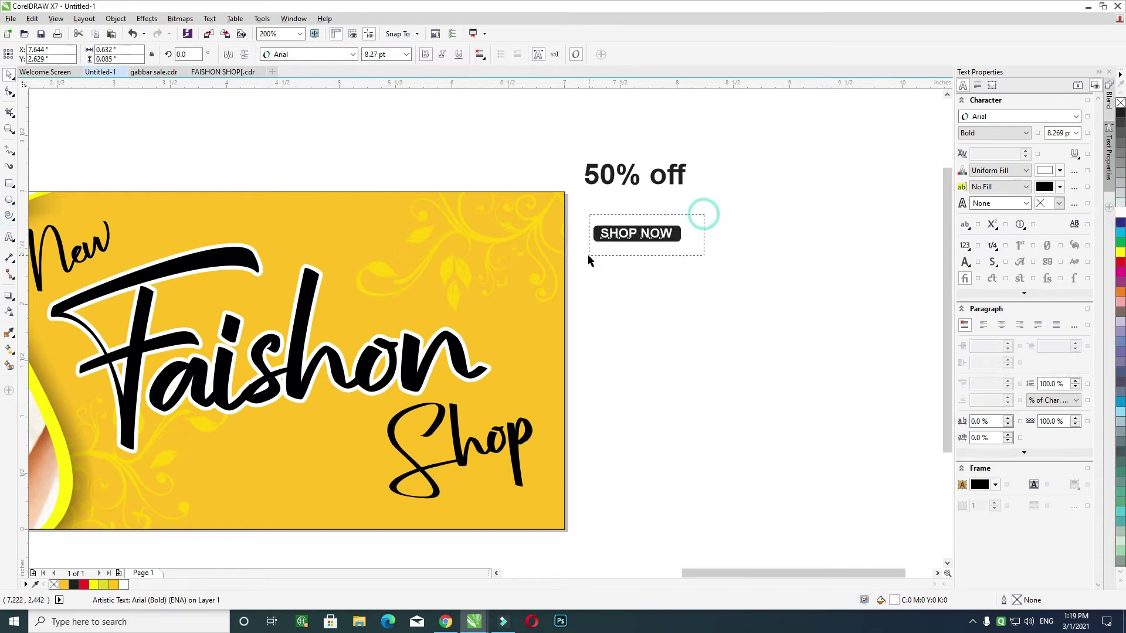
# Step: Group the SHOP NOW button and move it with '50% off' onto the banner's upper right
pyautogui.hotkey('ctrl', 'g')
pyautogui.moveTo(657, 237); pyautogui.dragTo(514, 266)
pyautogui.moveTo(652, 175)
pyautogui.mouseDown()
pyautogui.moveTo(569, 201)
pyautogui.moveTo(519, 265)
pyautogui.mouseUp()
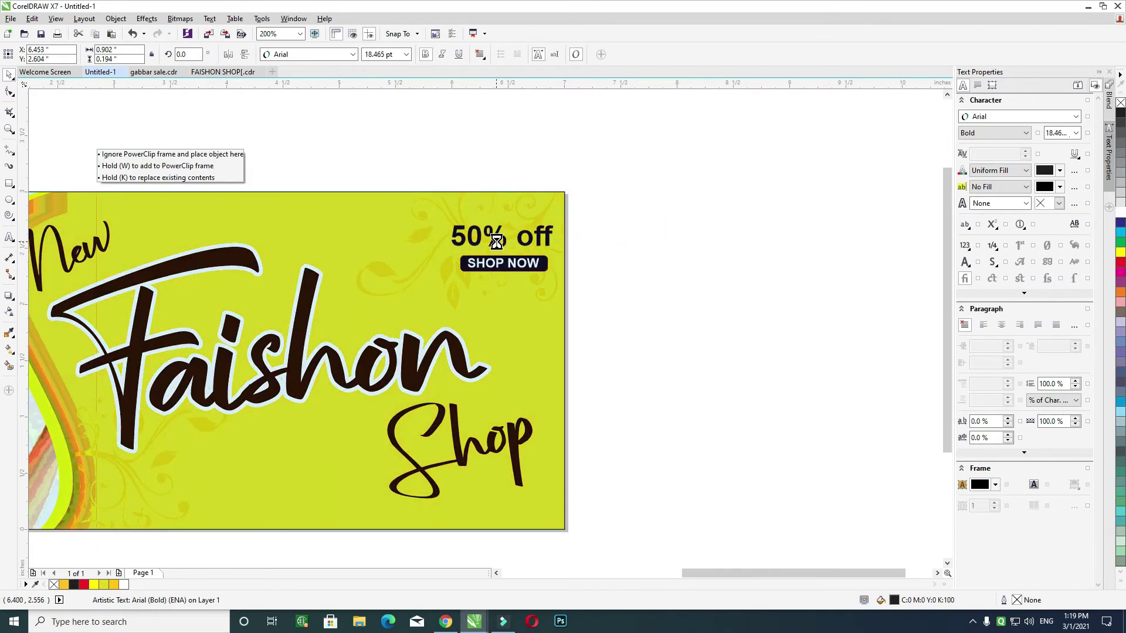
pyautogui.moveTo(428, 305); pyautogui.dragTo(657, 200)
pyautogui.moveTo(503, 263); pyautogui.dragTo(444, 268)
pyautogui.click(686, 171)
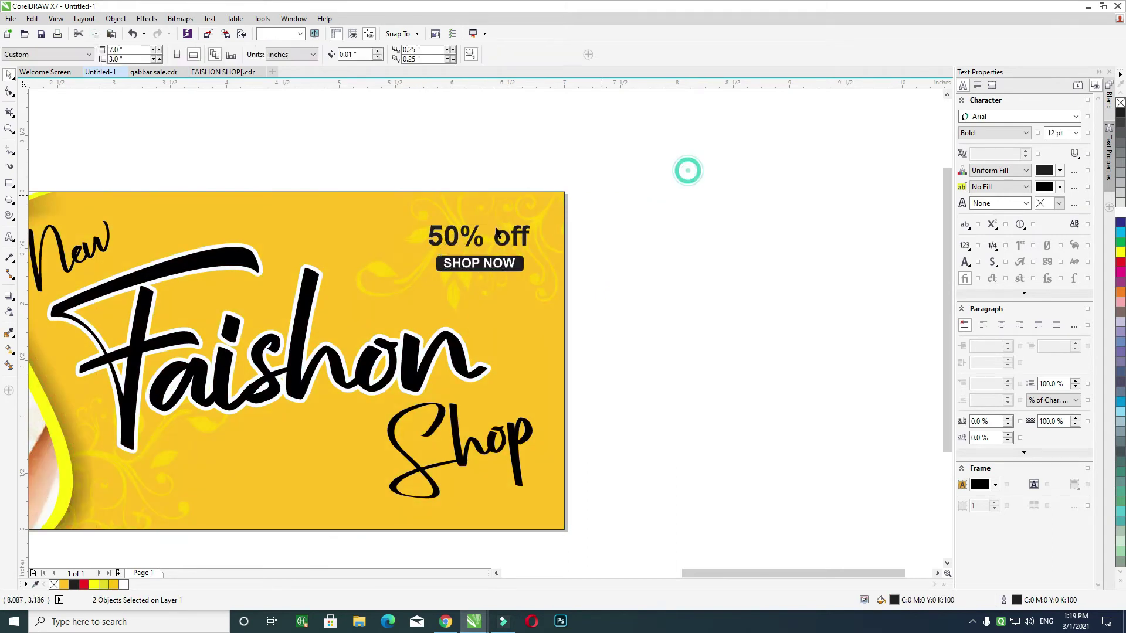
# Step: Draw a black-filled box around '50% off', keeping square corners
pyautogui.click(10, 184)
pyautogui.moveTo(417, 216); pyautogui.dragTo(537, 251)
pyautogui.press('F10')
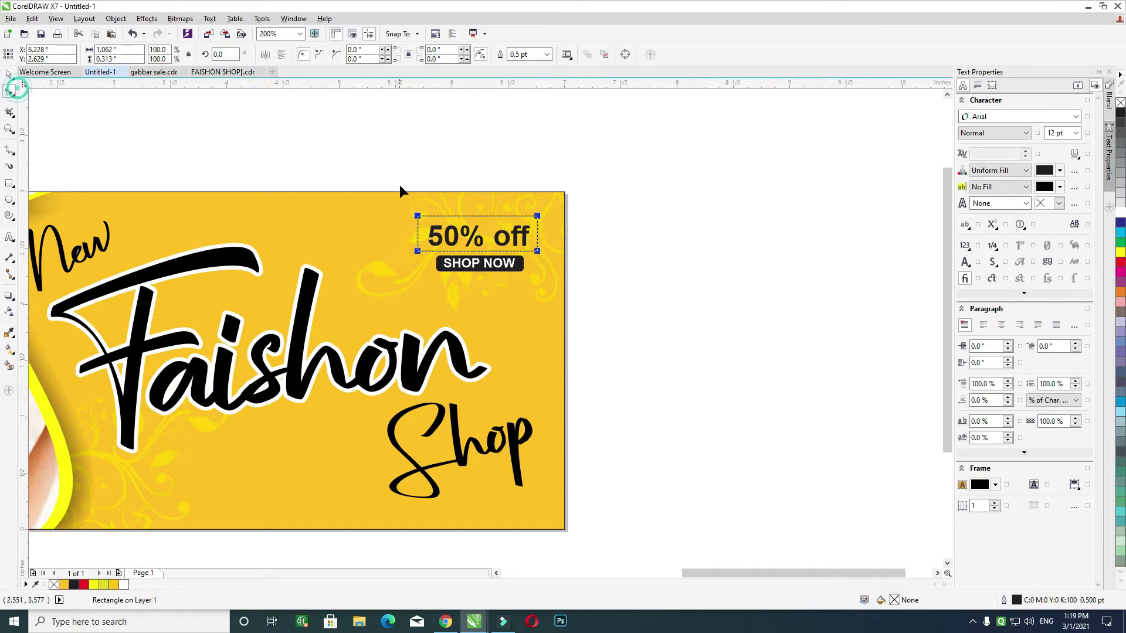
pyautogui.moveTo(418, 217); pyautogui.dragTo(421, 220)
pyautogui.hotkey('ctrl', 'z')
pyautogui.click(9, 75)
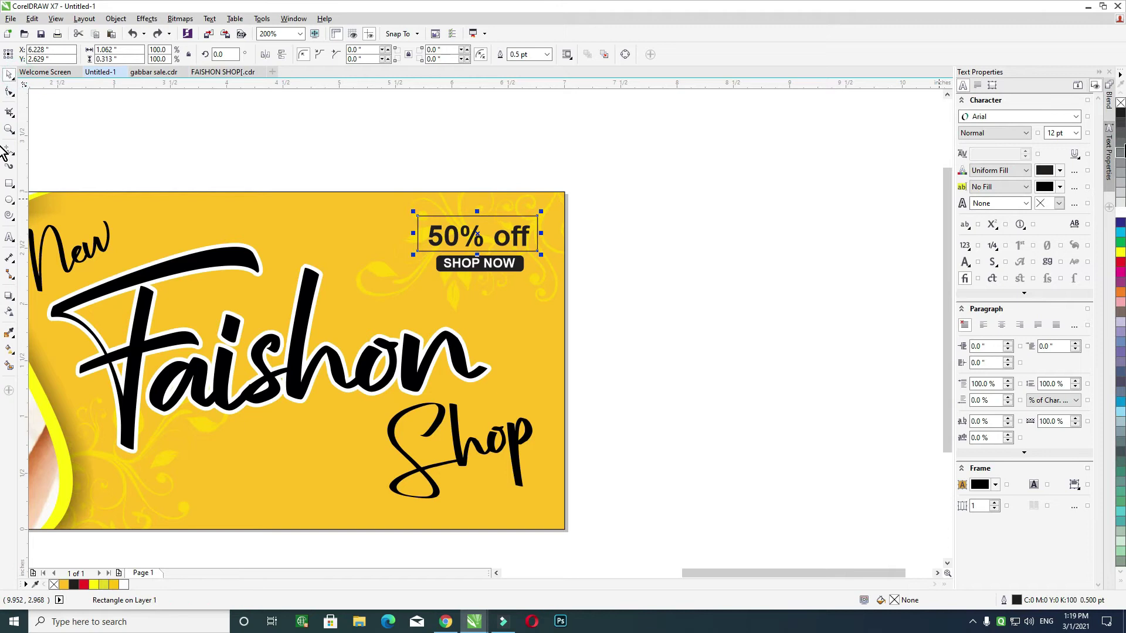
pyautogui.click(1121, 116)
# Step: Make '50% off' white and give its box a 1 pt outline with no fill
pyautogui.moveTo(417, 154); pyautogui.dragTo(547, 269)
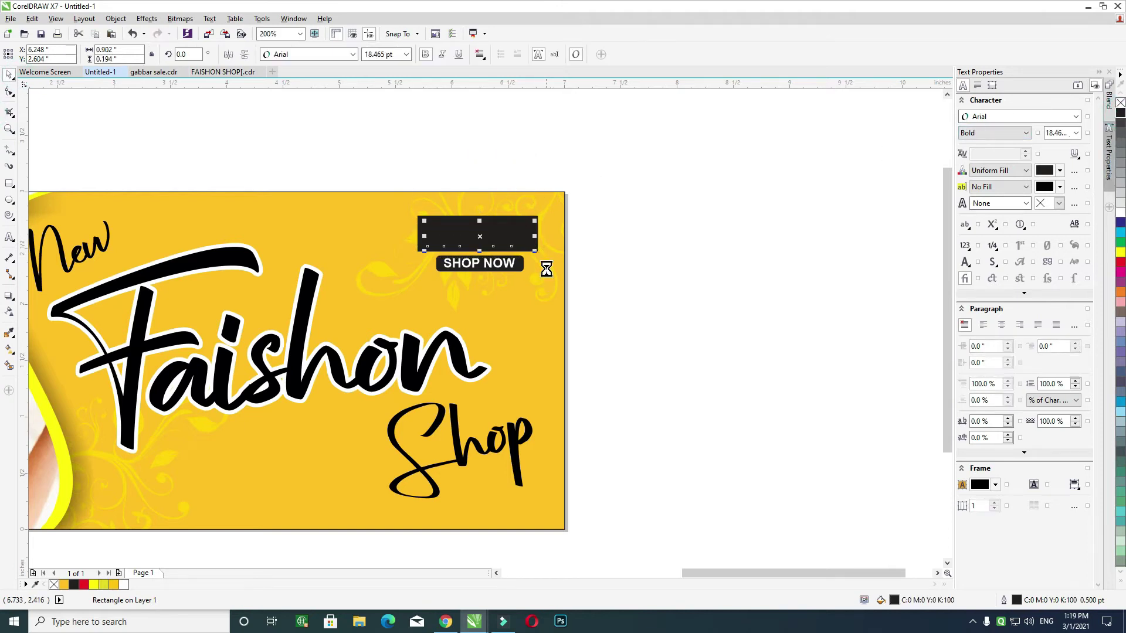
pyautogui.click(1121, 212)
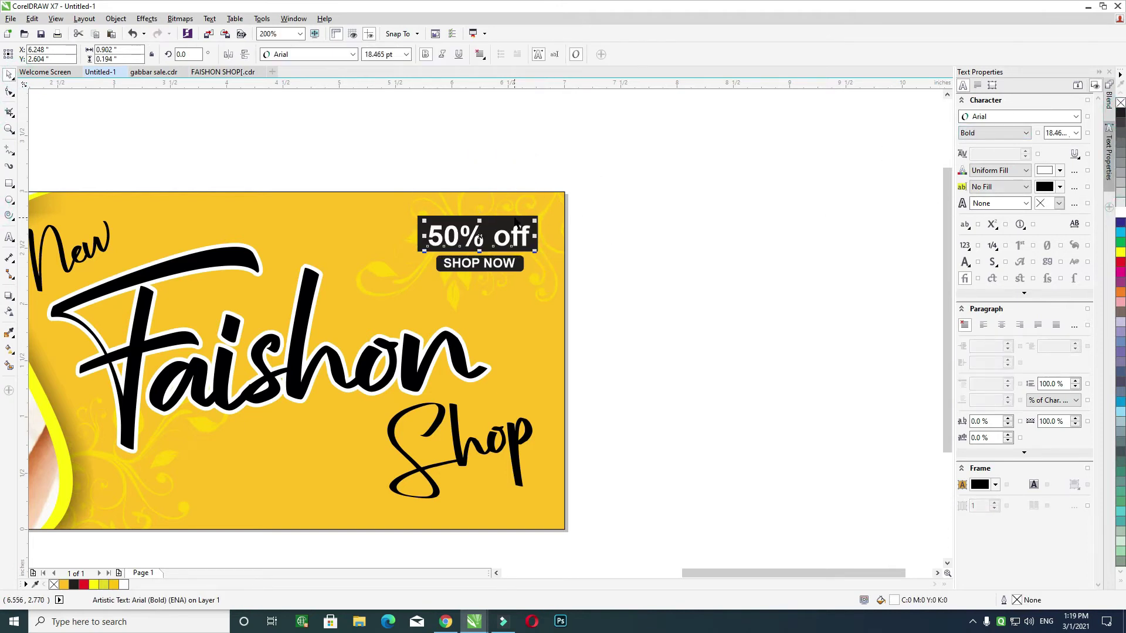
pyautogui.click(661, 143)
pyautogui.click(525, 223)
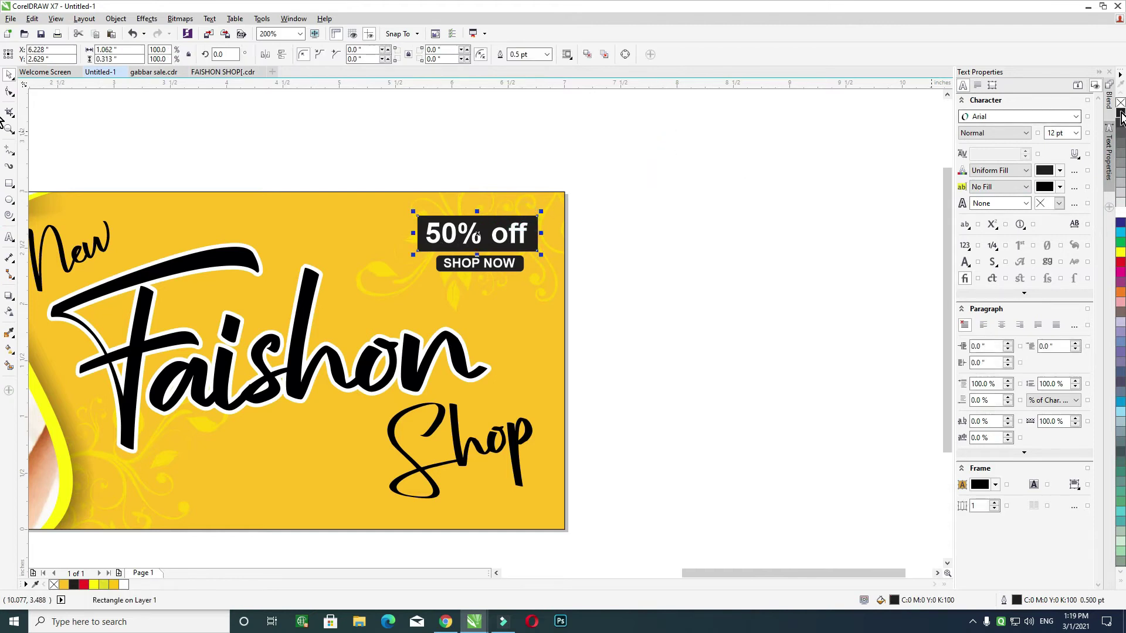
pyautogui.press('F12')
pyautogui.press('Escape')
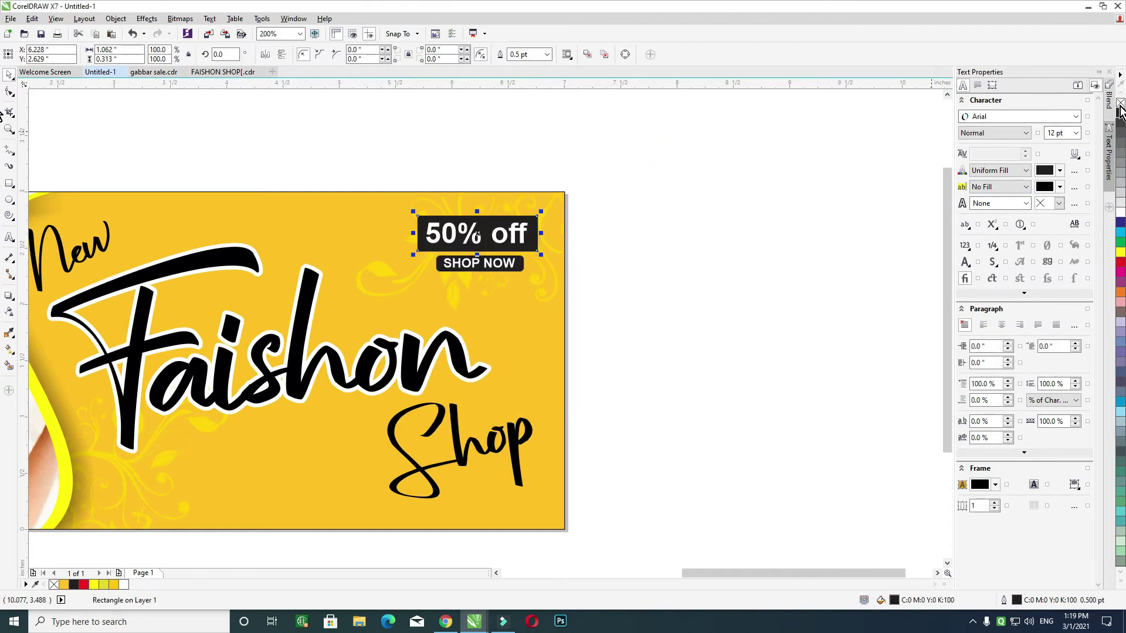
pyautogui.press('F12')
pyautogui.press('Return')
pyautogui.click(1121, 105)
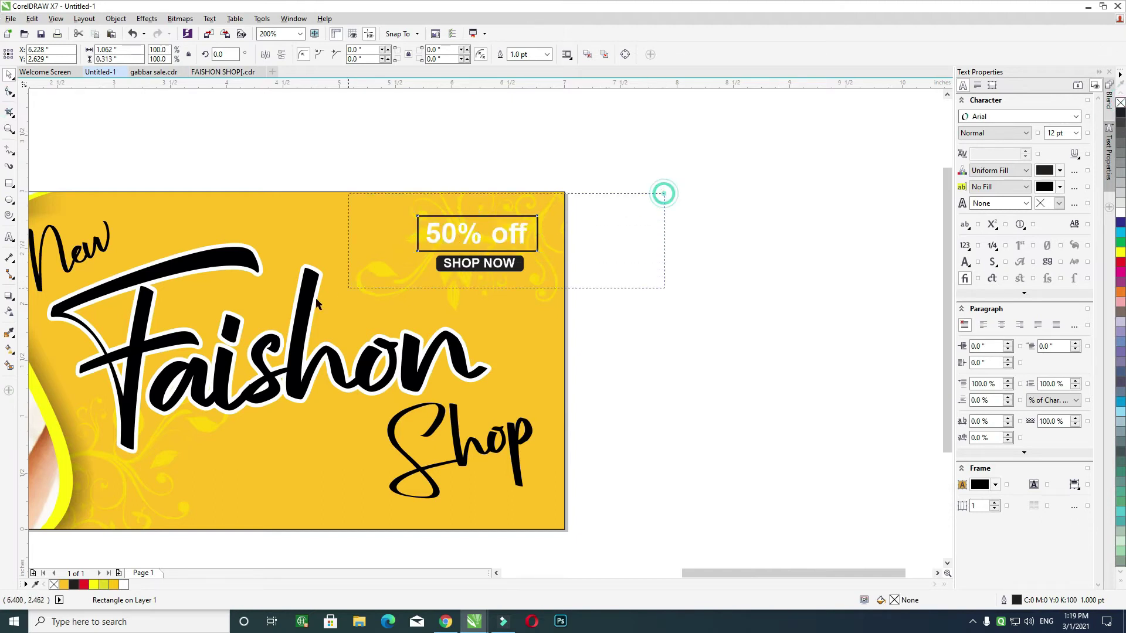
# Step: Shift the box, '50% off' and SHOP NOW slightly down
pyautogui.moveTo(663, 192); pyautogui.dragTo(414, 289)
pyautogui.moveTo(303, 300); pyautogui.dragTo(663, 176)
pyautogui.moveTo(464, 269); pyautogui.dragTo(465, 275)
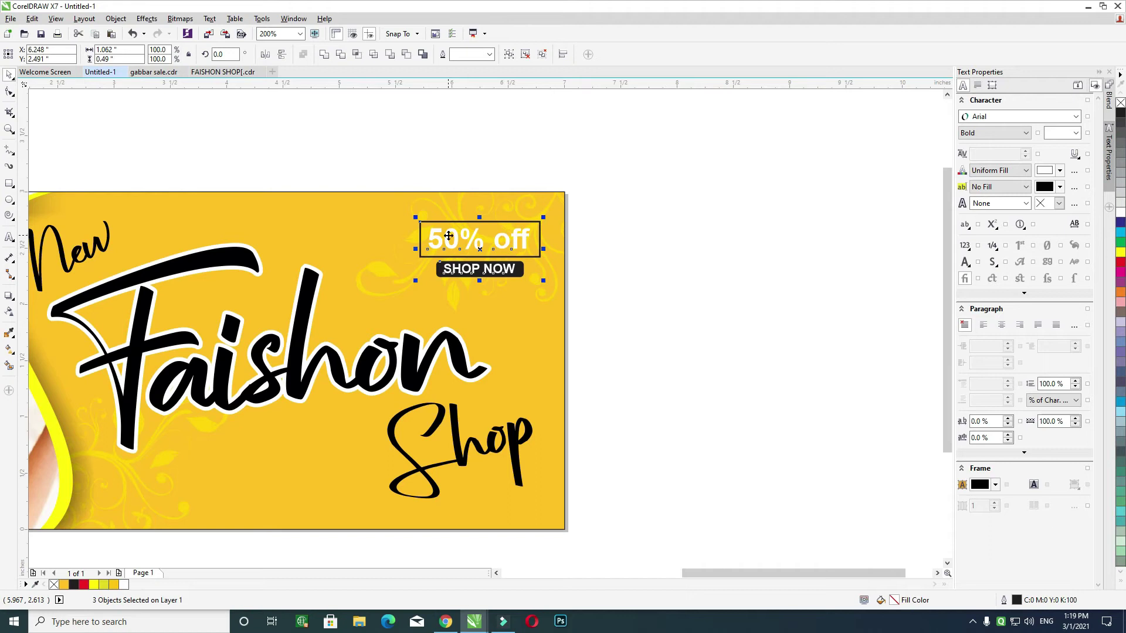
# Step: Round the '50% off' box corners to 0.031"
pyautogui.click(665, 225)
pyautogui.click(421, 240)
pyautogui.click(9, 90)
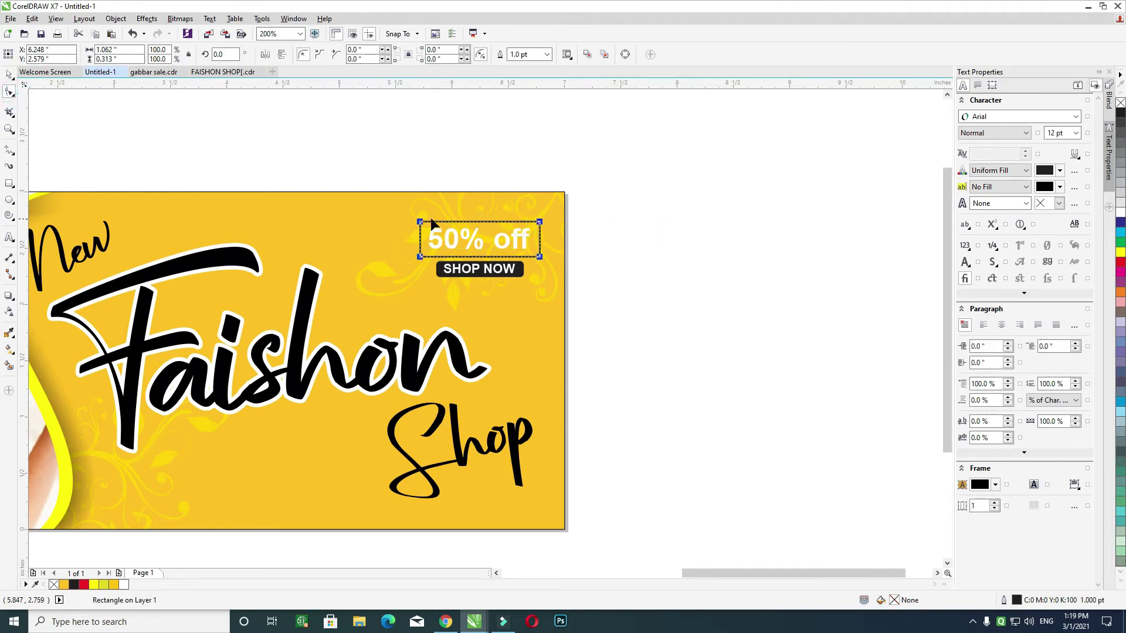
pyautogui.moveTo(421, 220); pyautogui.dragTo(425, 221)
pyautogui.click(9, 74)
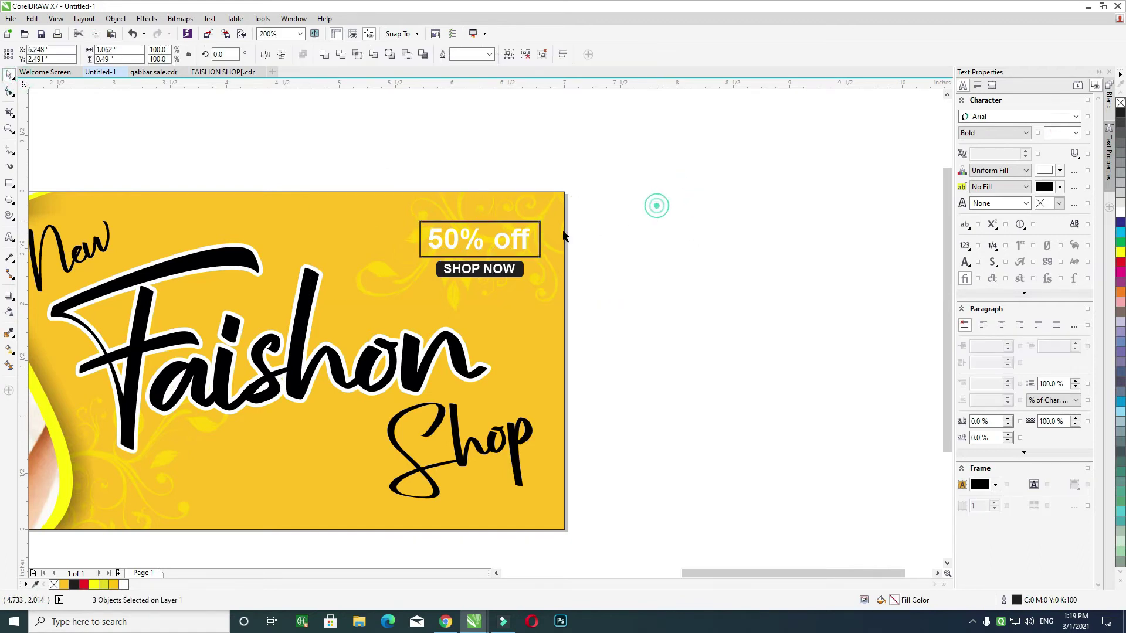
# Step: Make '50% off' red and group it with its box and SHOP NOW
pyautogui.click(510, 241)
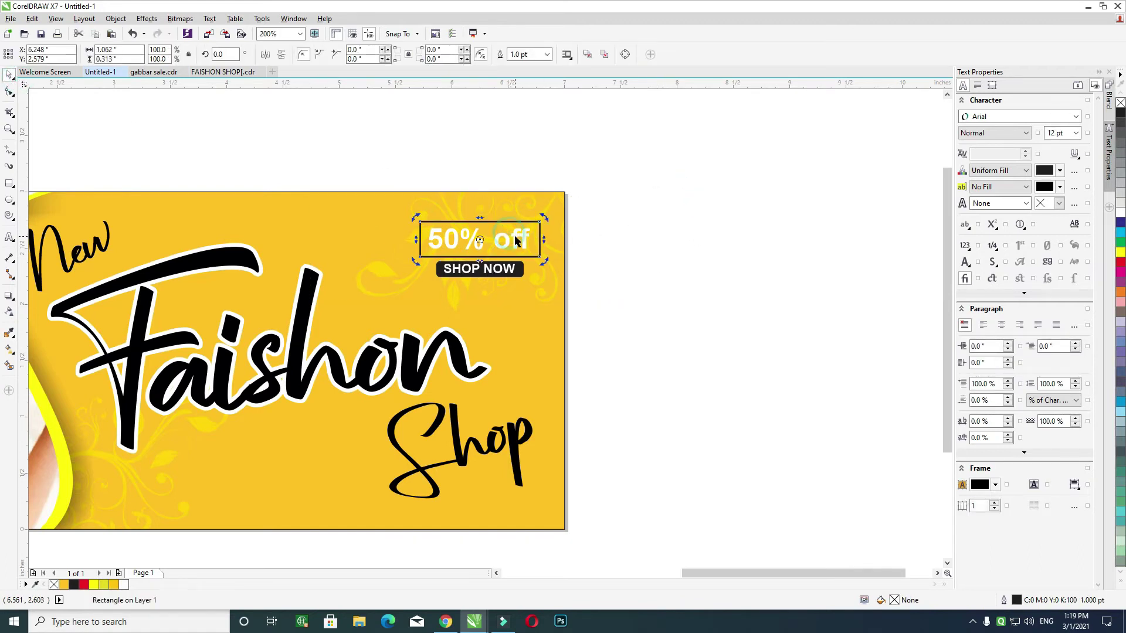
pyautogui.click(509, 235)
pyautogui.click(1120, 261)
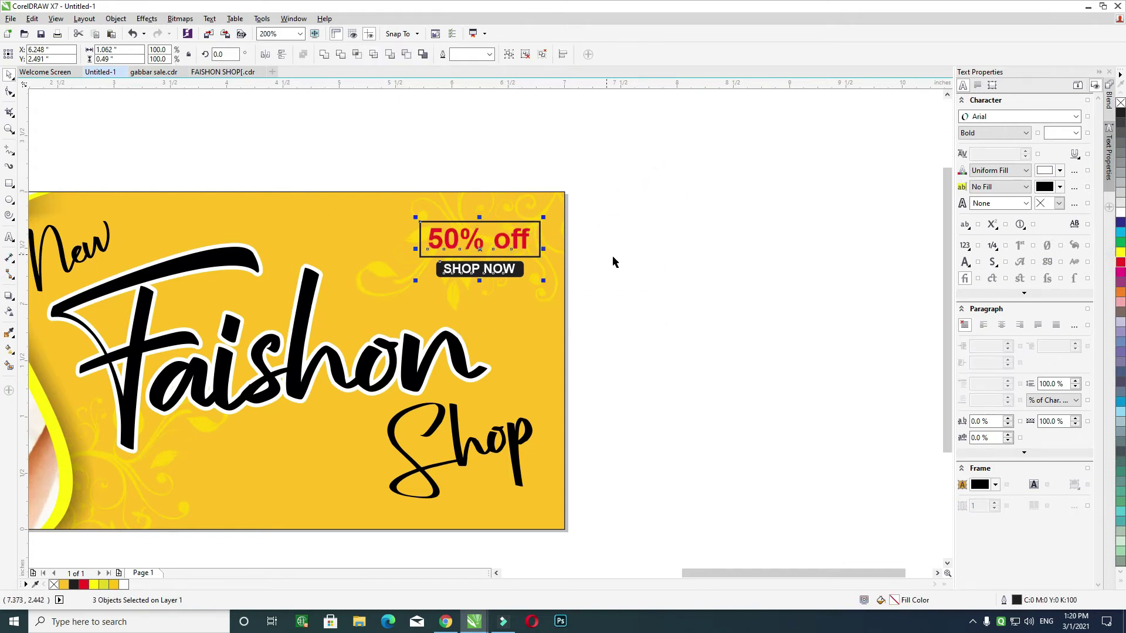
pyautogui.hotkey('ctrl', 'g')
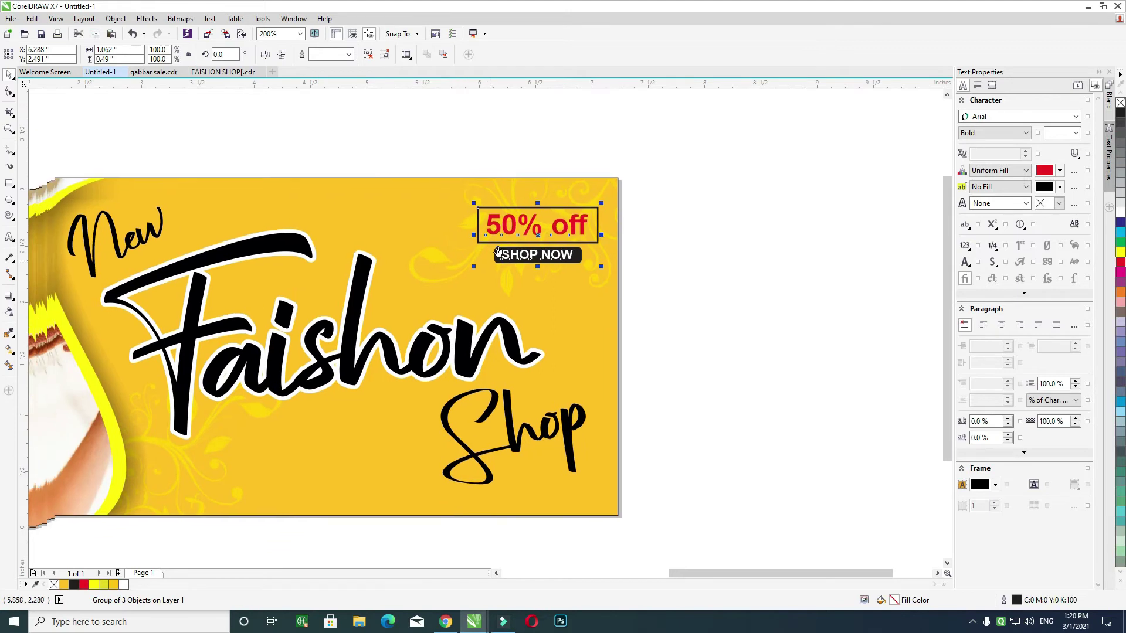
pyautogui.click(734, 153)
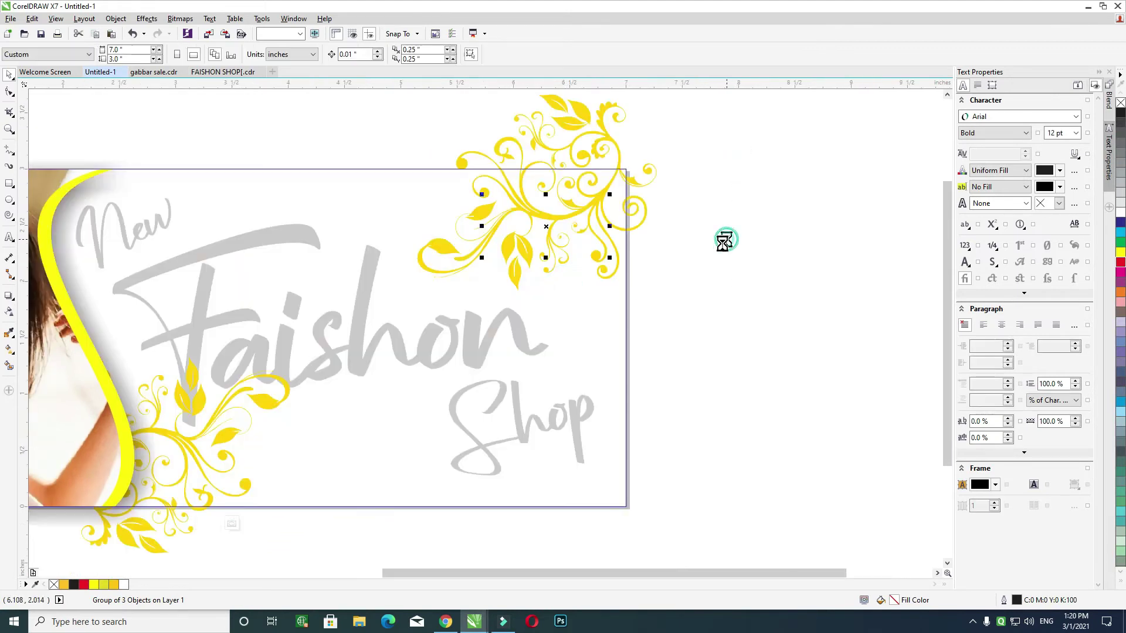
# Step: Place the white outline on 'Shop' behind its fill
pyautogui.click(238, 229)
pyautogui.click(592, 385)
pyautogui.press('F12')
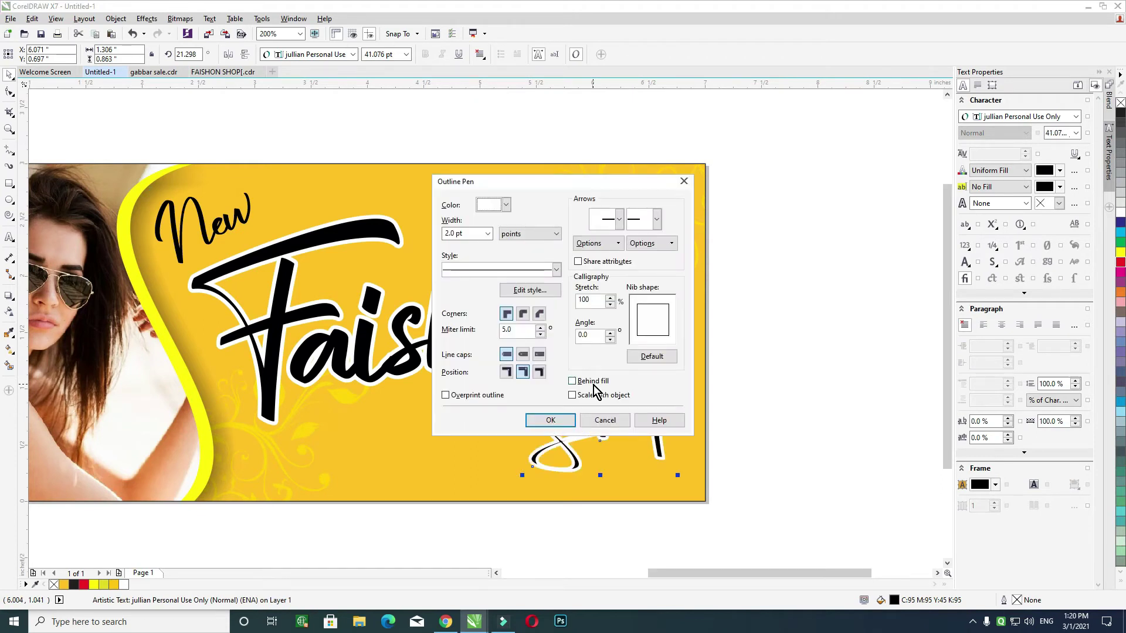
pyautogui.click(584, 382)
pyautogui.click(554, 420)
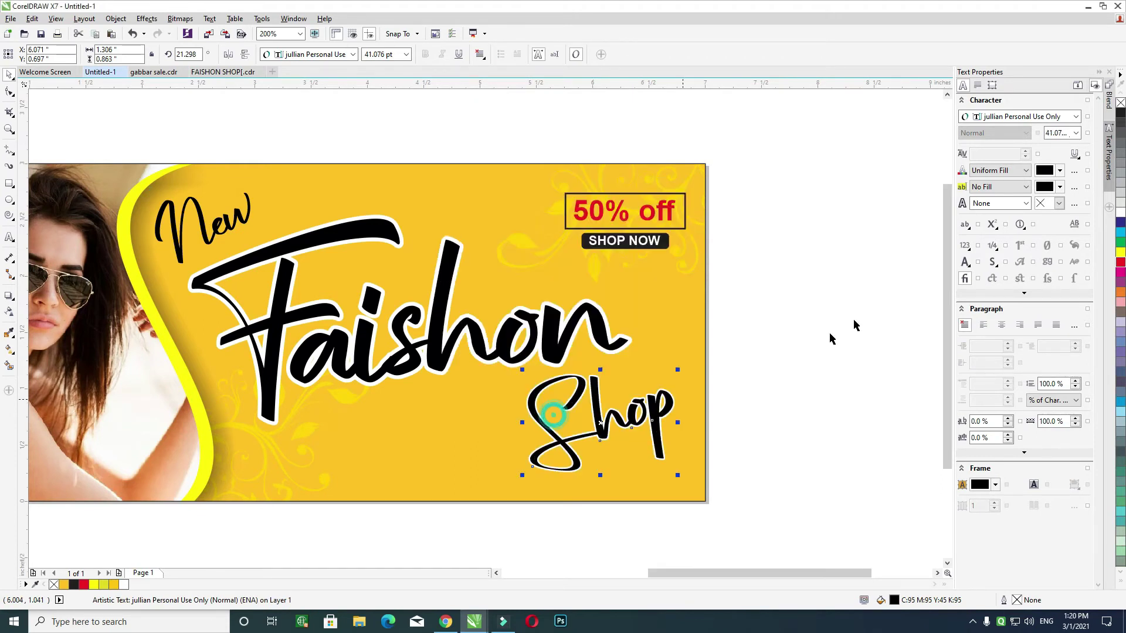
# Step: Set the white outline on 'New' to 3 pt
pyautogui.click(234, 215)
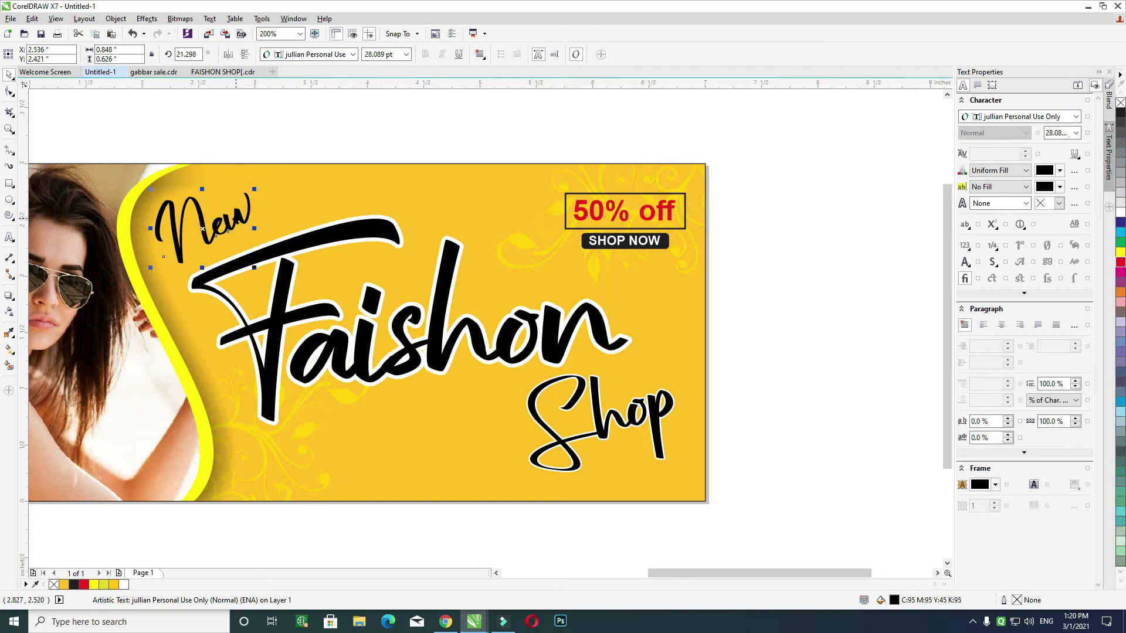
pyautogui.press('F12')
pyautogui.press('Return')
pyautogui.press('F12')
pyautogui.press('Return')
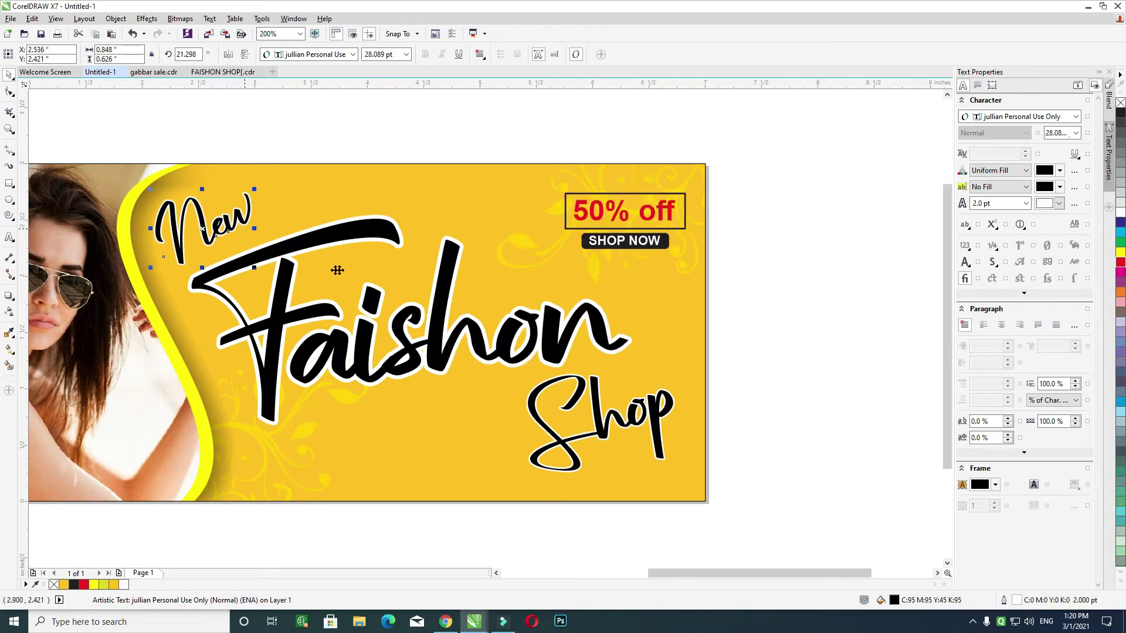
pyautogui.press('F12')
pyautogui.click(538, 420)
pyautogui.press('F12')
pyautogui.write('3')
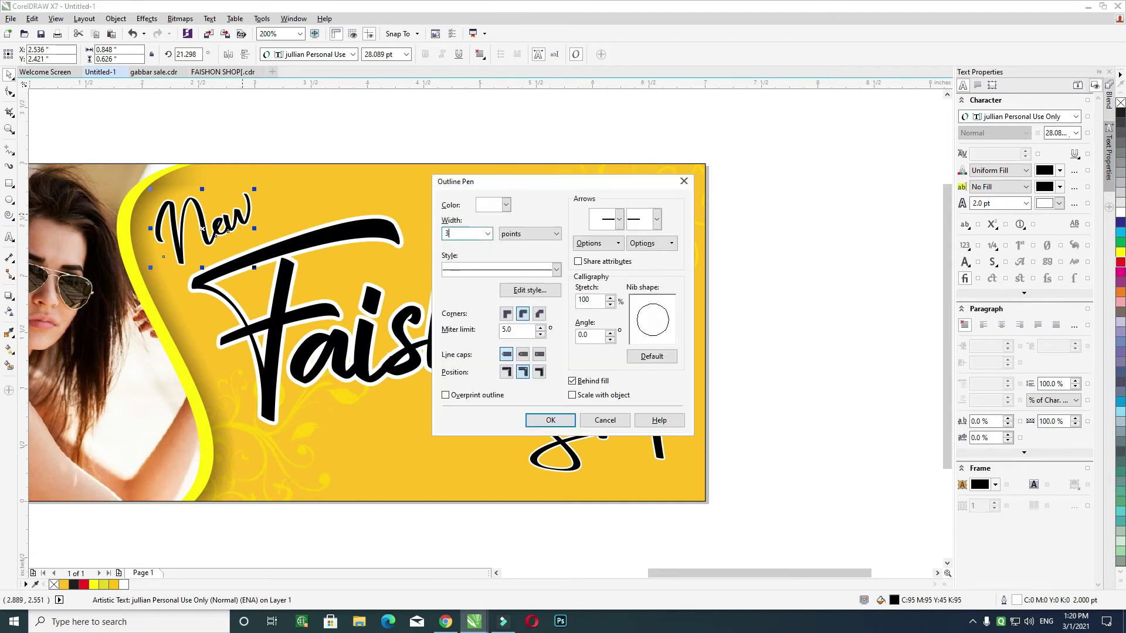
pyautogui.press('Return')
# Step: Try red on 'Faishon', then undo it so it stays black
pyautogui.click(359, 239)
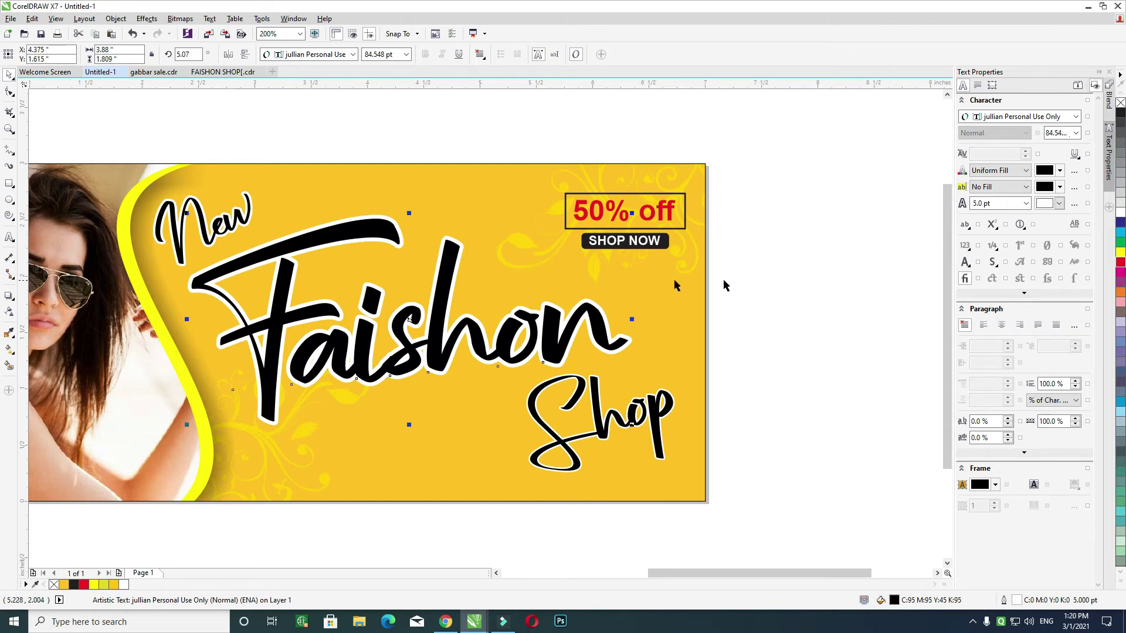
pyautogui.click(1120, 264)
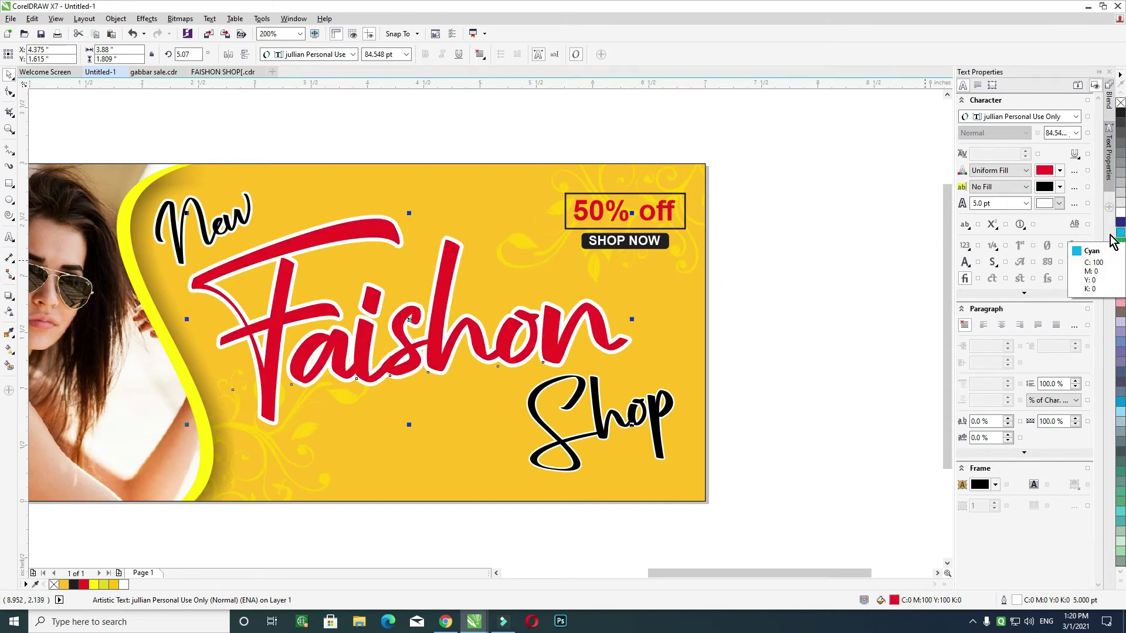
pyautogui.hotkey('ctrl', 'z')
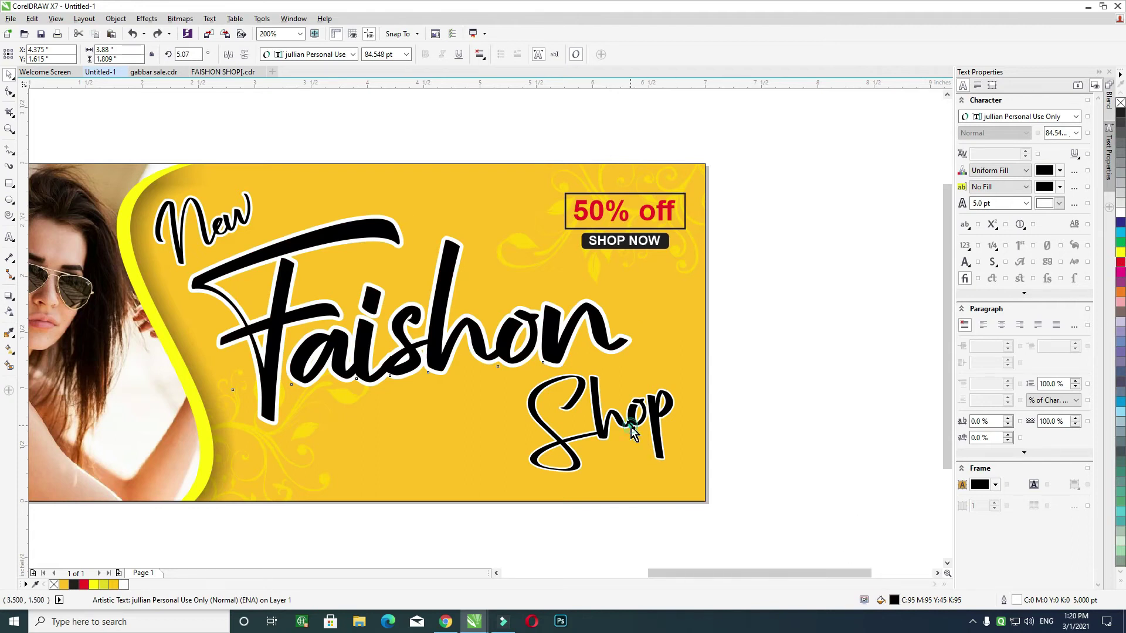
pyautogui.click(774, 318)
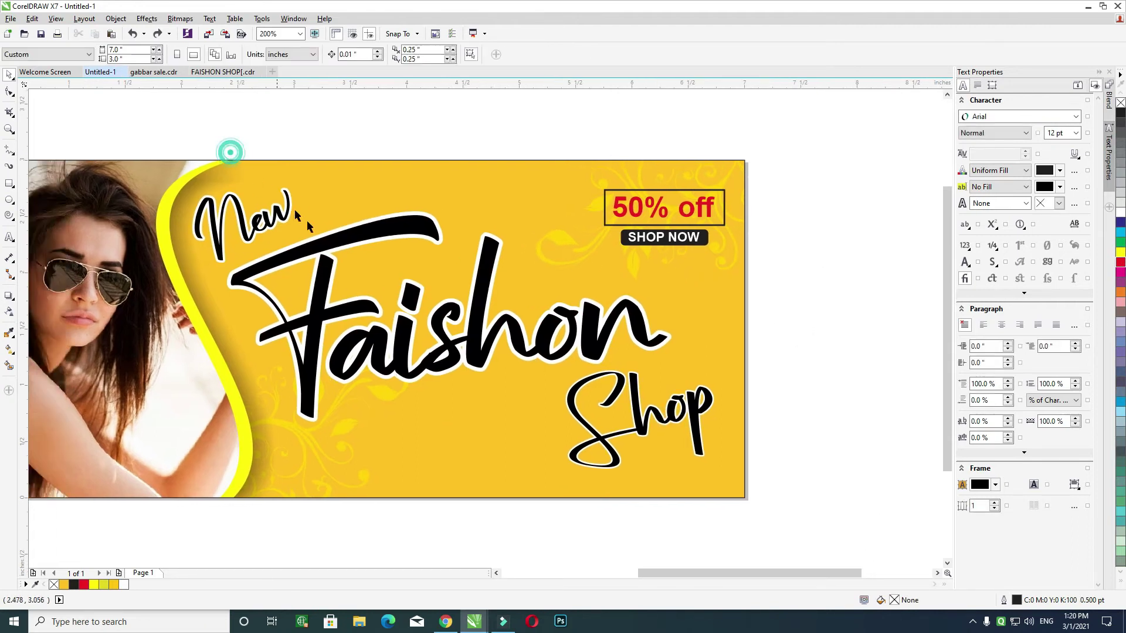
# Step: Make a cyan duplicate of 'Faishon' offset slightly down-right
pyautogui.click(310, 235)
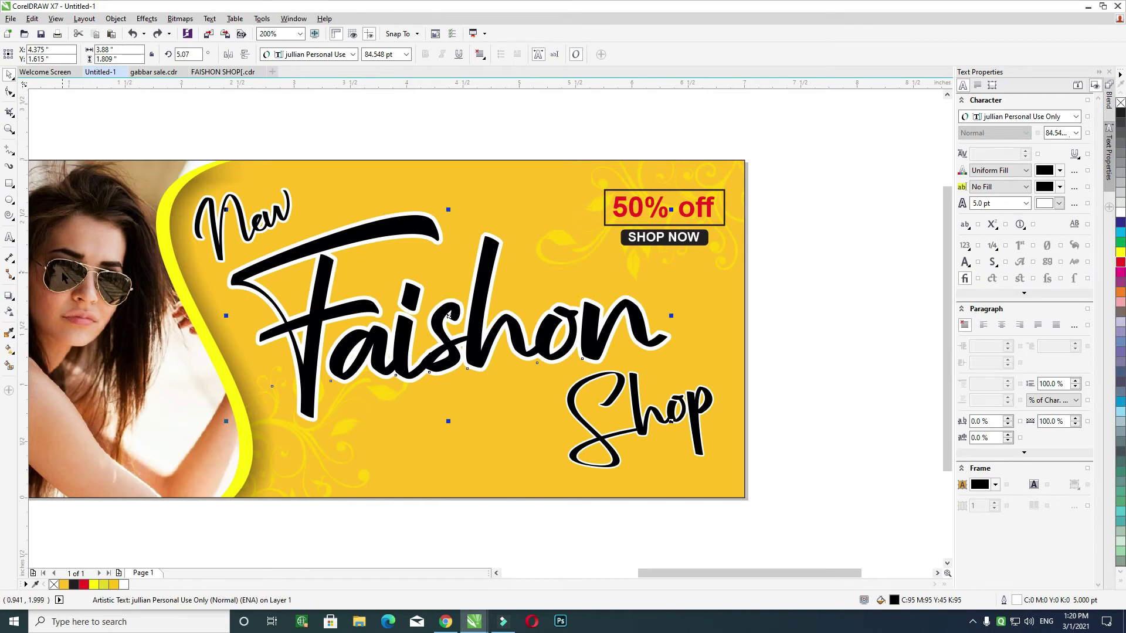
pyautogui.press('KP_Add')
pyautogui.press('Right')
pyautogui.press('Down')
pyautogui.press('Right')
pyautogui.press('Down')
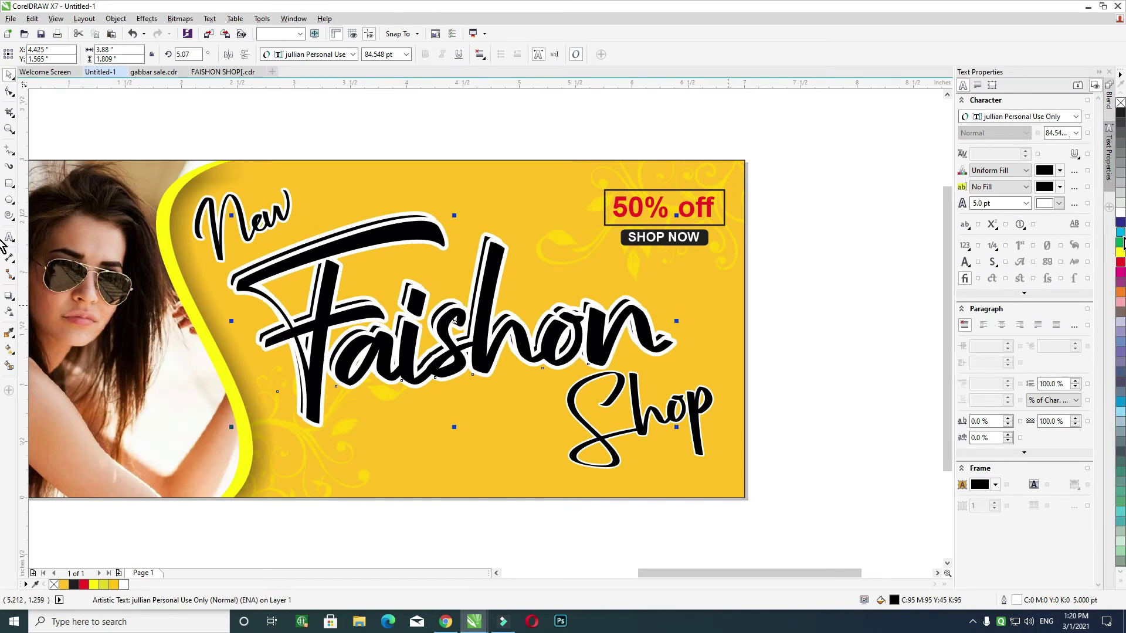
pyautogui.click(1116, 235)
pyautogui.rightClick(1116, 235)
pyautogui.press('Left')
pyautogui.press('Up')
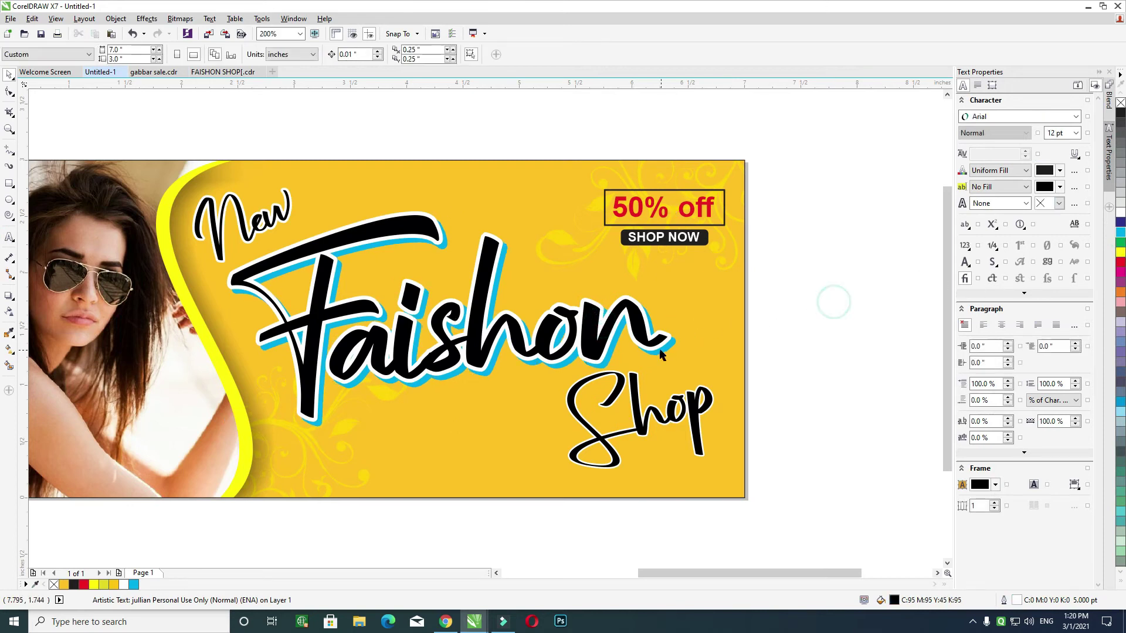
# Step: Blend the black 'Faishon' into its cyan copy and position the blend
pyautogui.keyDown('shift'); pyautogui.click(632, 317); pyautogui.keyUp('shift')
pyautogui.click(13, 300)
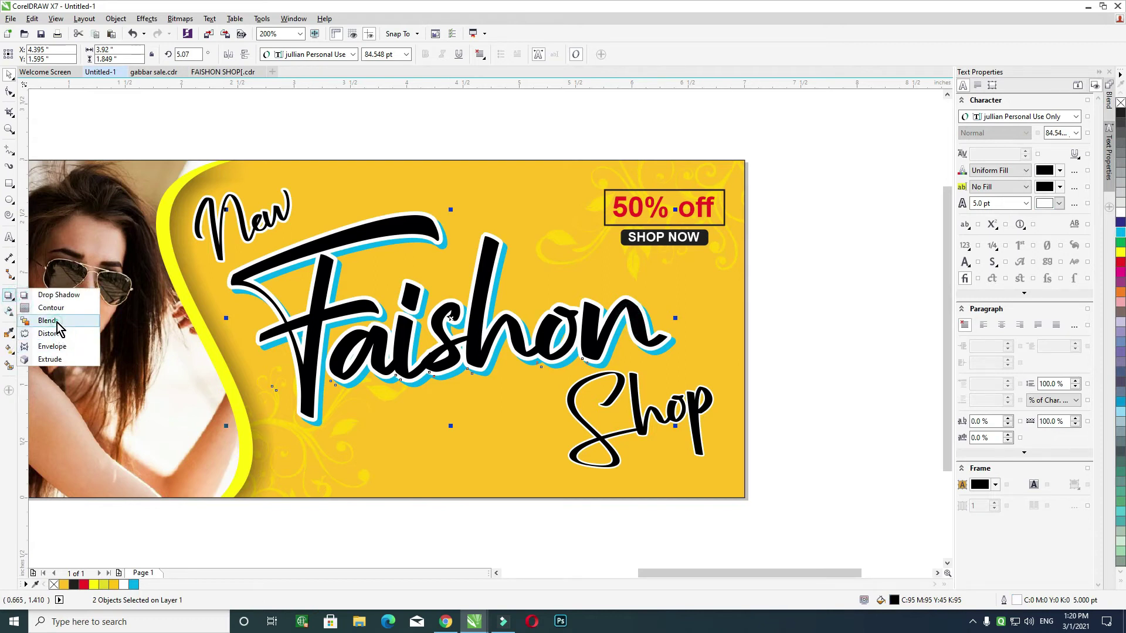
pyautogui.click(47, 320)
pyautogui.moveTo(654, 352); pyautogui.dragTo(654, 358)
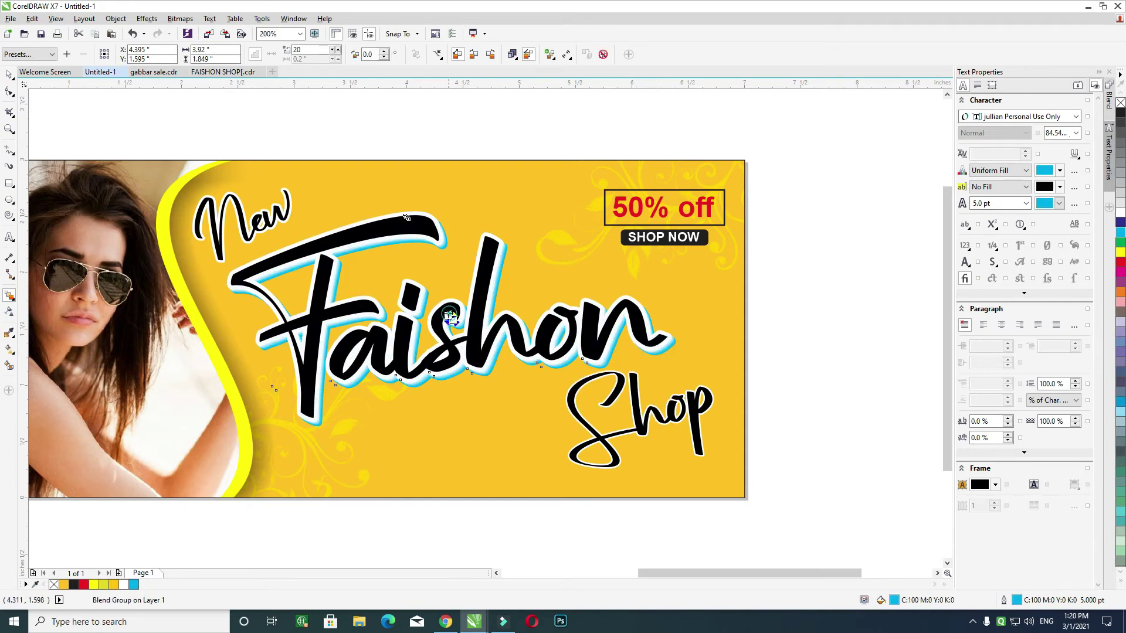
pyautogui.click(450, 317)
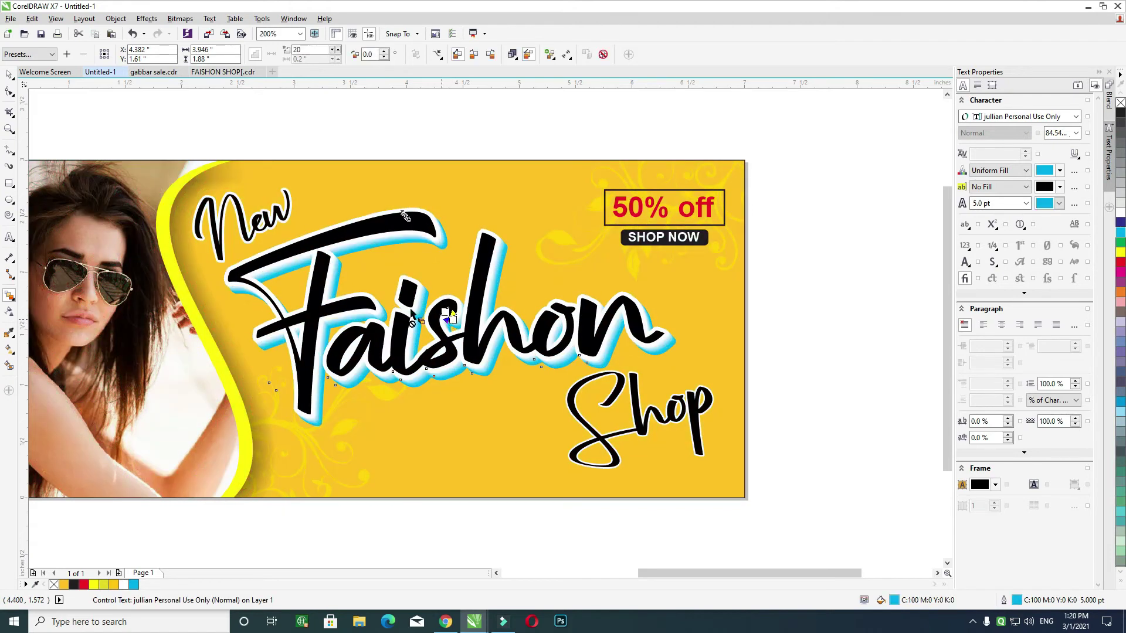
pyautogui.click(9, 74)
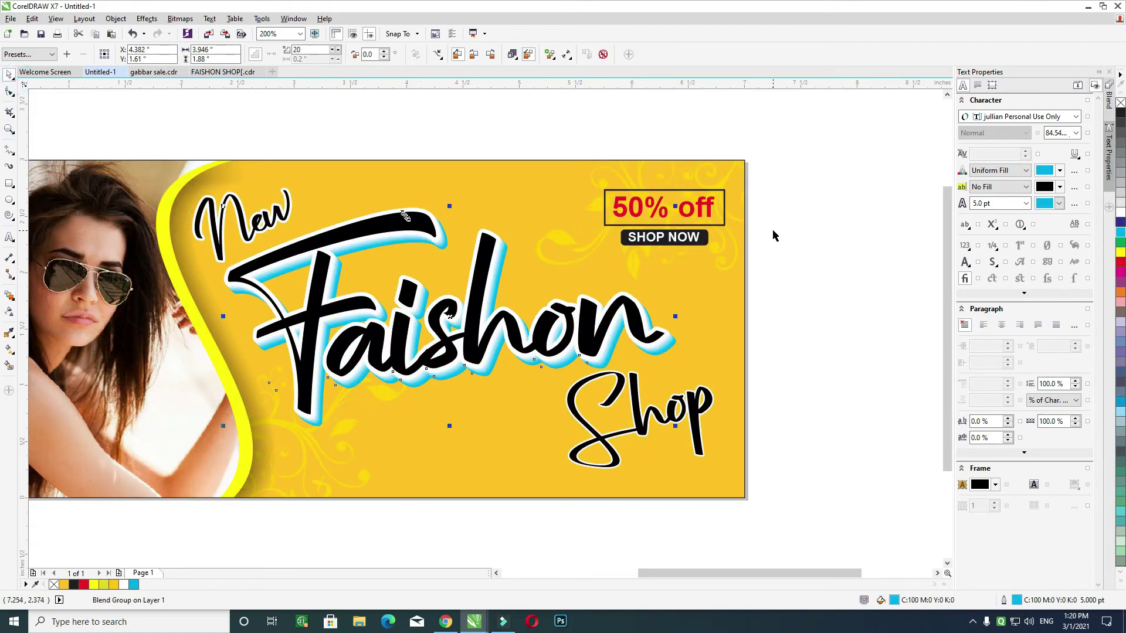
pyautogui.click(797, 224)
pyautogui.click(669, 350)
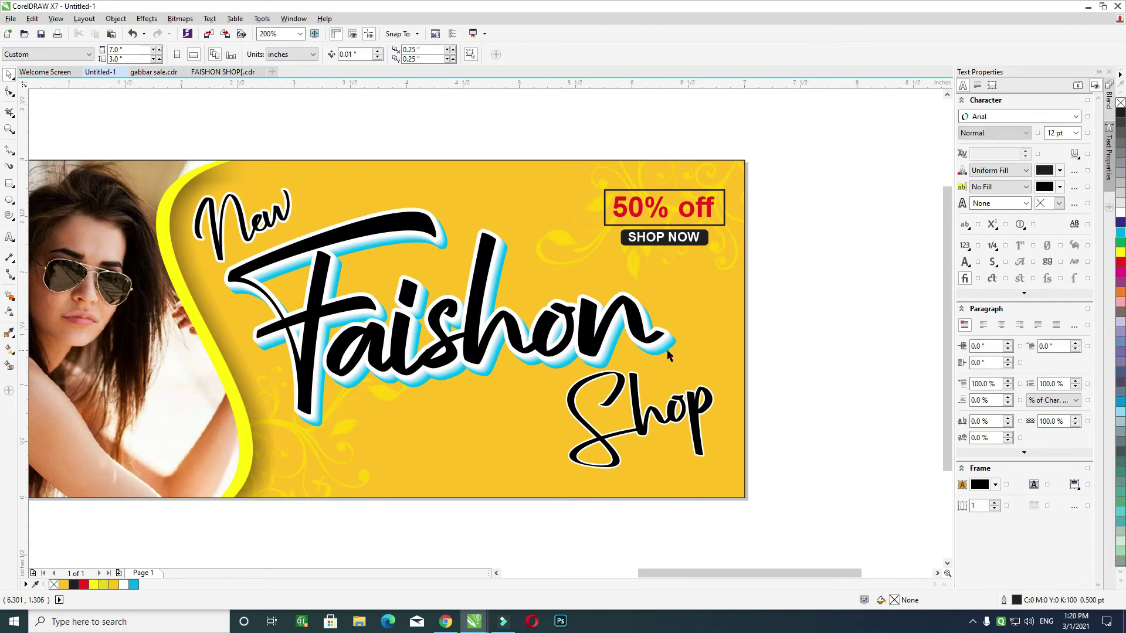
pyautogui.moveTo(684, 357); pyautogui.dragTo(675, 352)
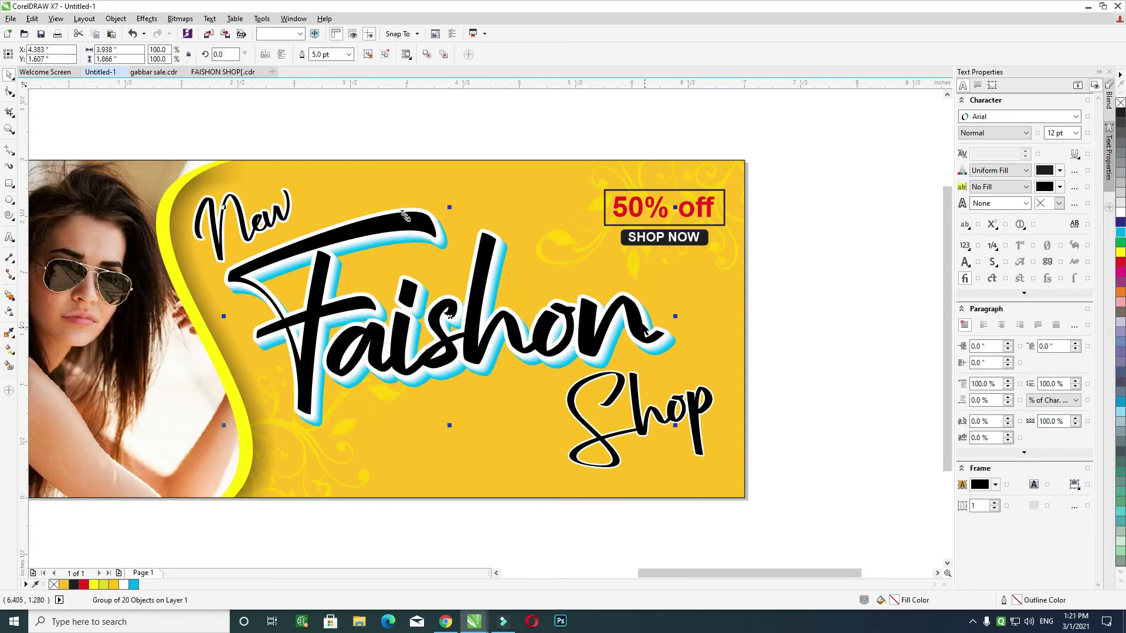
# Step: Add a drop shadow to the Faishon blend and edit its fade value
pyautogui.click(13, 300)
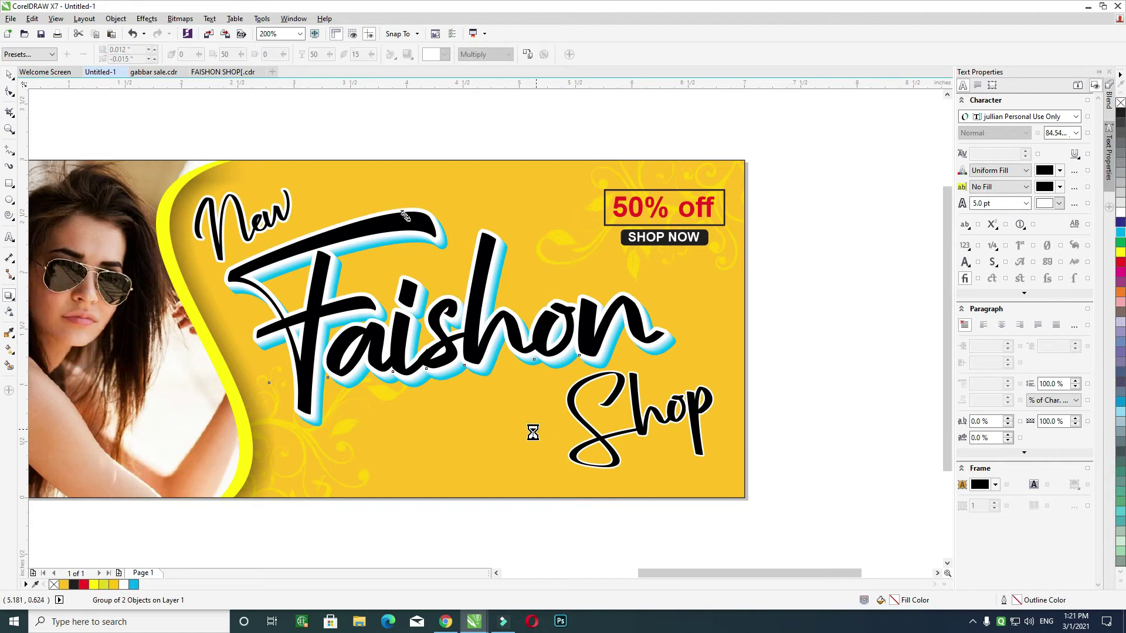
pyautogui.doubleClick(317, 53)
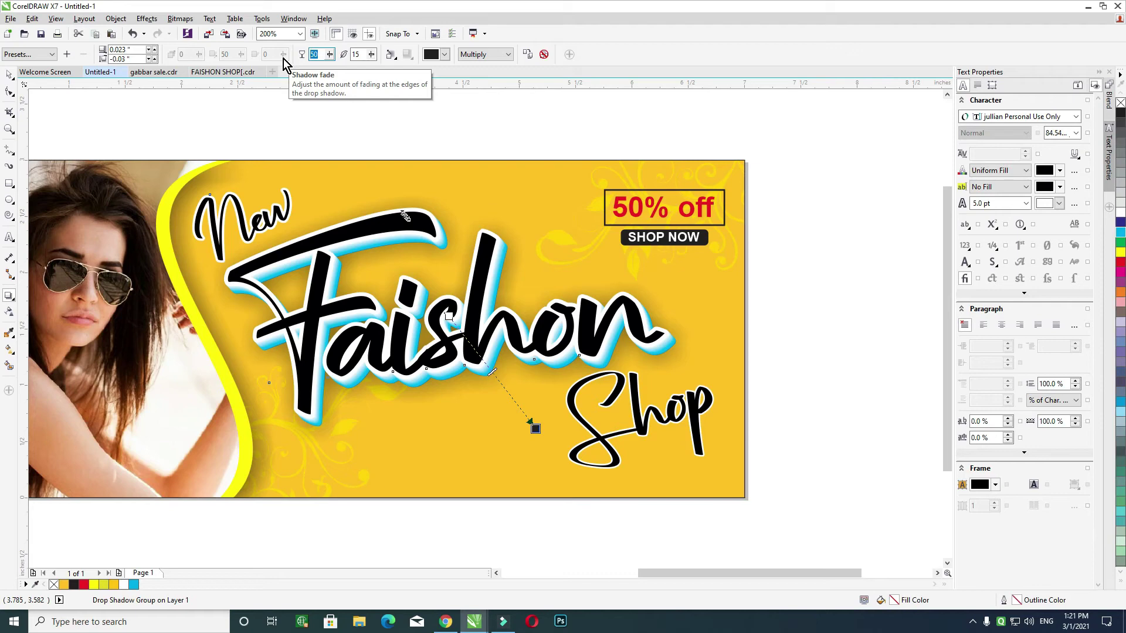
pyautogui.hotkey('alt', 'Tab')
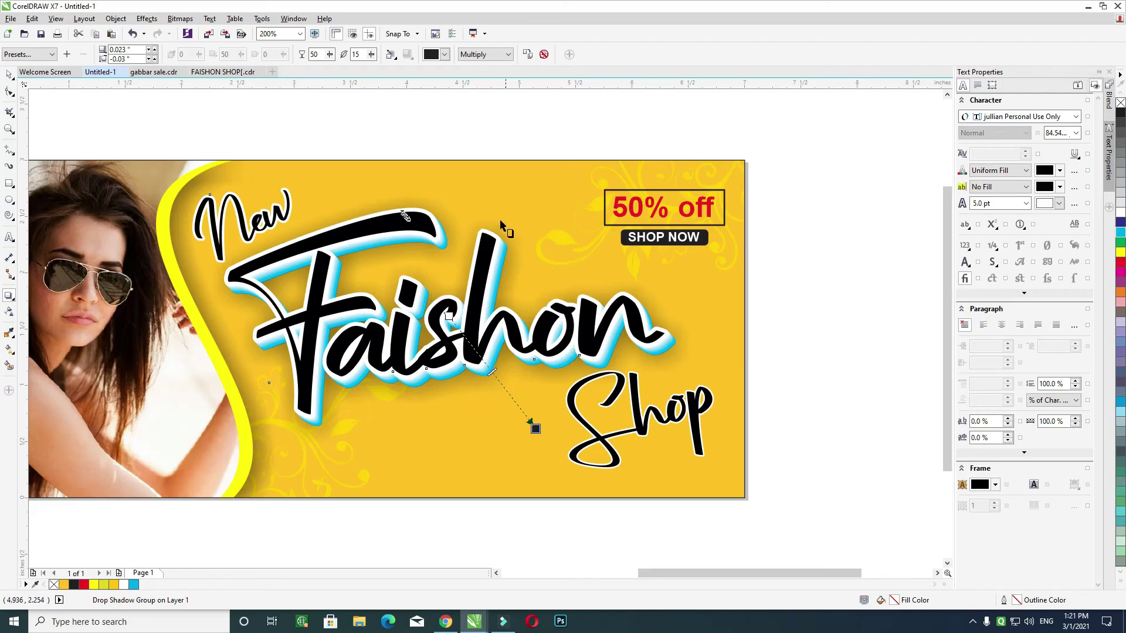
pyautogui.click(9, 75)
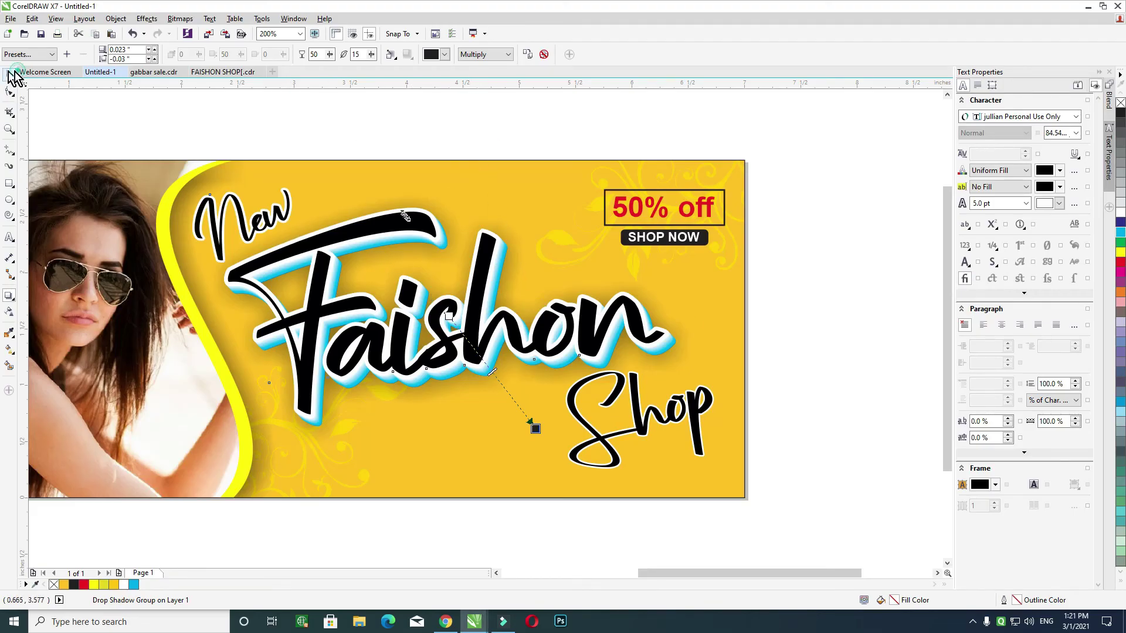
pyautogui.click(442, 132)
pyautogui.moveTo(545, 270); pyautogui.dragTo(535, 258)
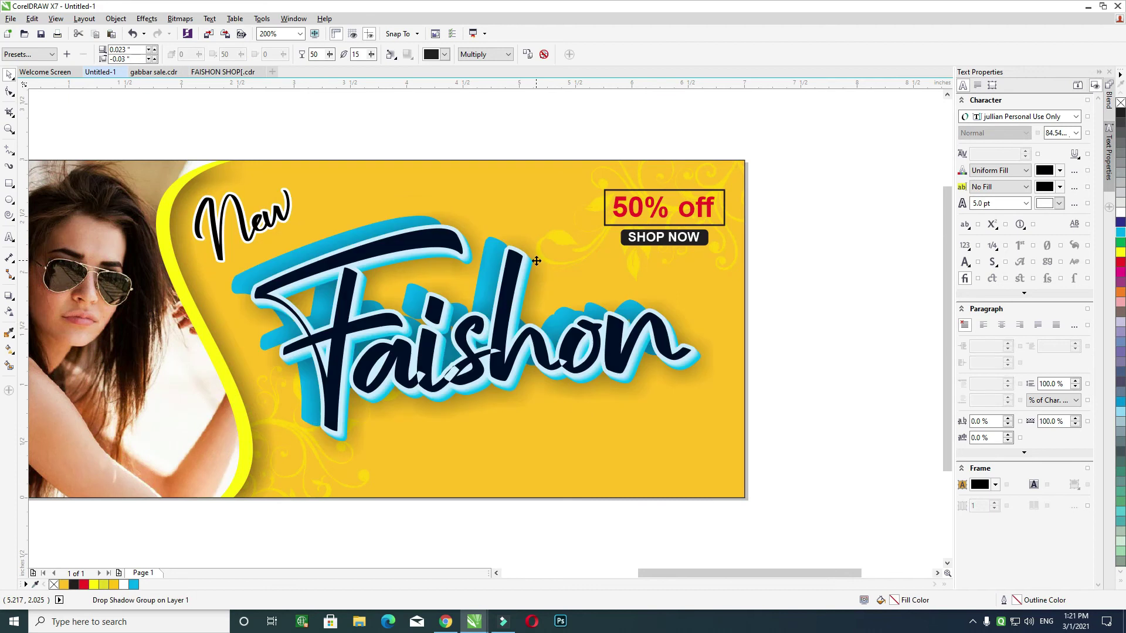
pyautogui.hotkey('ctrl', 'z')
# Step: Shift the lens rectangle over the artwork slightly right and down
pyautogui.click(690, 347)
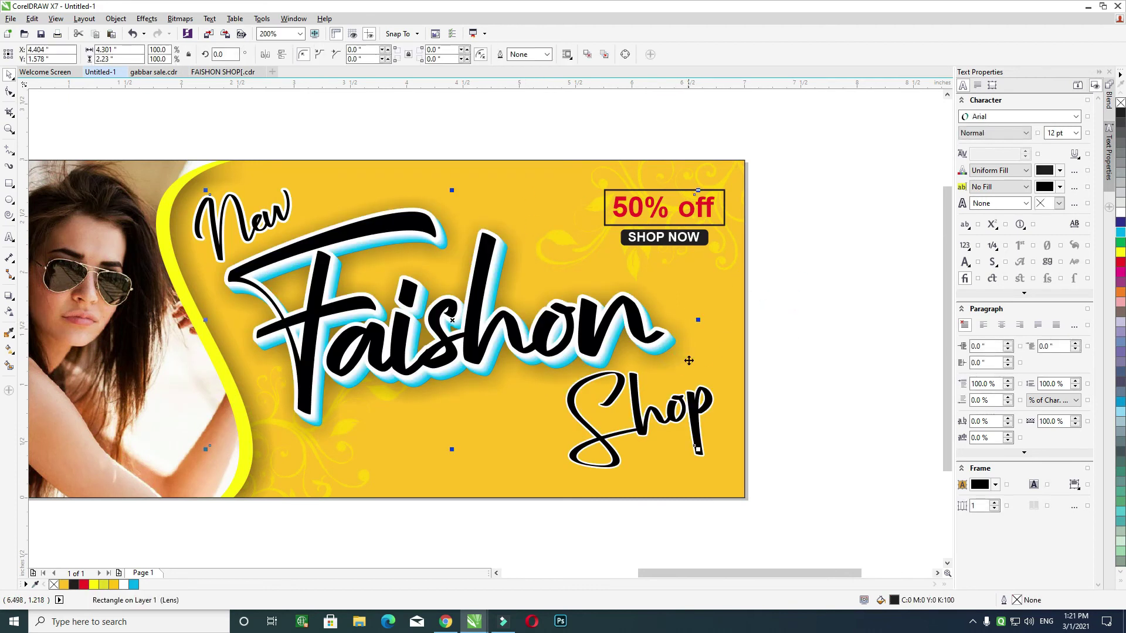
pyautogui.moveTo(689, 361); pyautogui.dragTo(702, 369)
pyautogui.click(827, 295)
pyautogui.hscroll(-1, 826, 295)
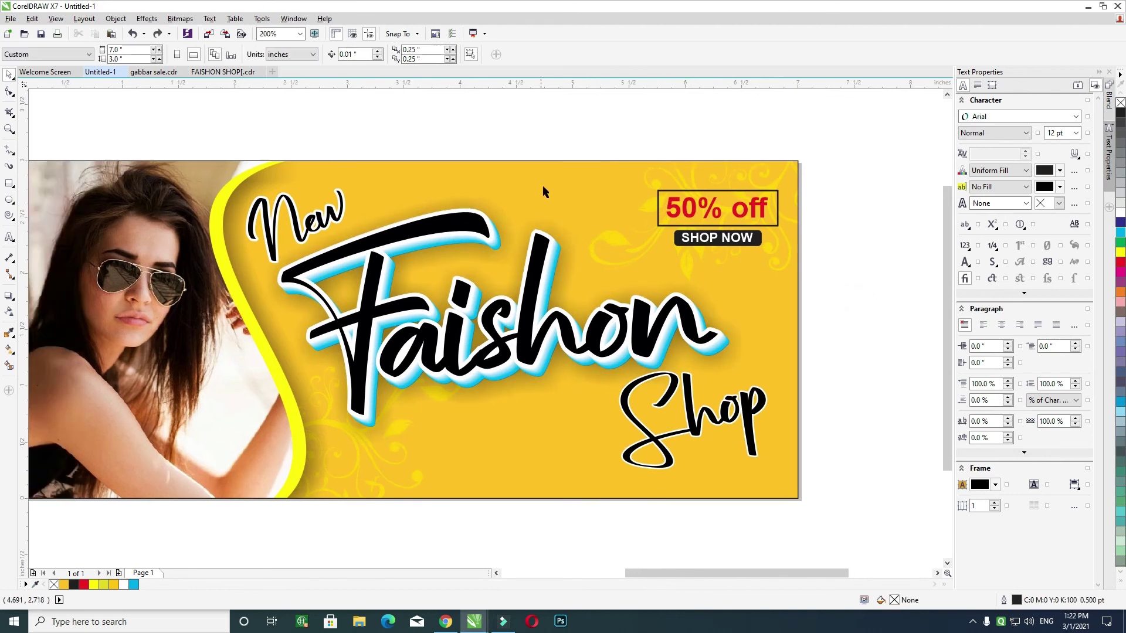
# Step: Colour 'New' and 'Shop' red
pyautogui.moveTo(515, 138); pyautogui.dragTo(238, 269)
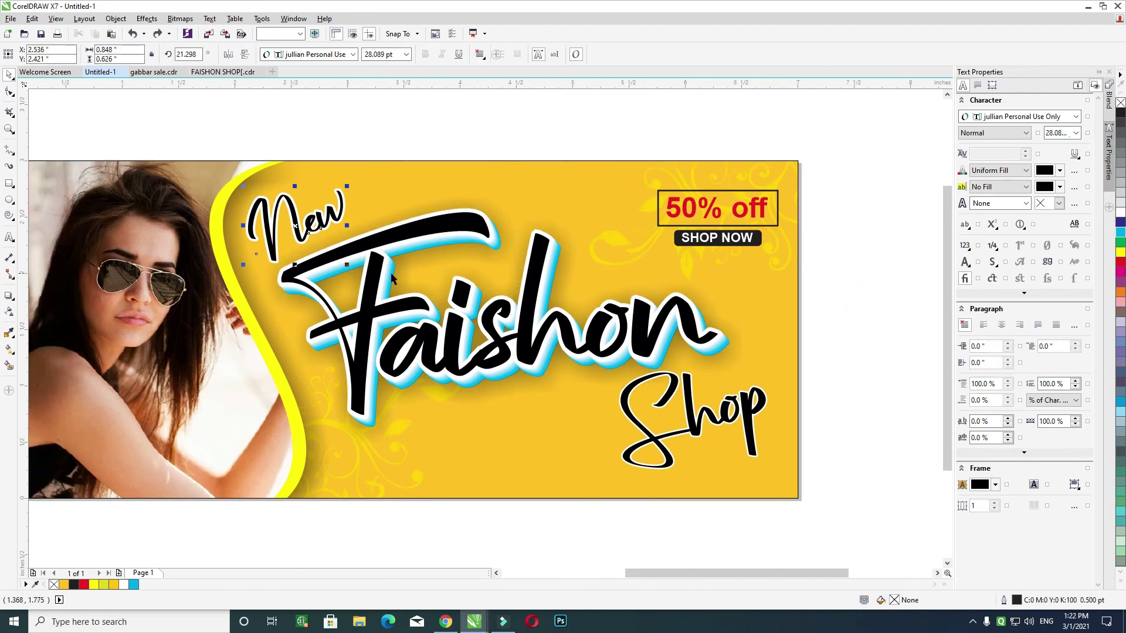
pyautogui.keyDown('shift'); pyautogui.click(703, 420); pyautogui.keyUp('shift')
pyautogui.click(1120, 262)
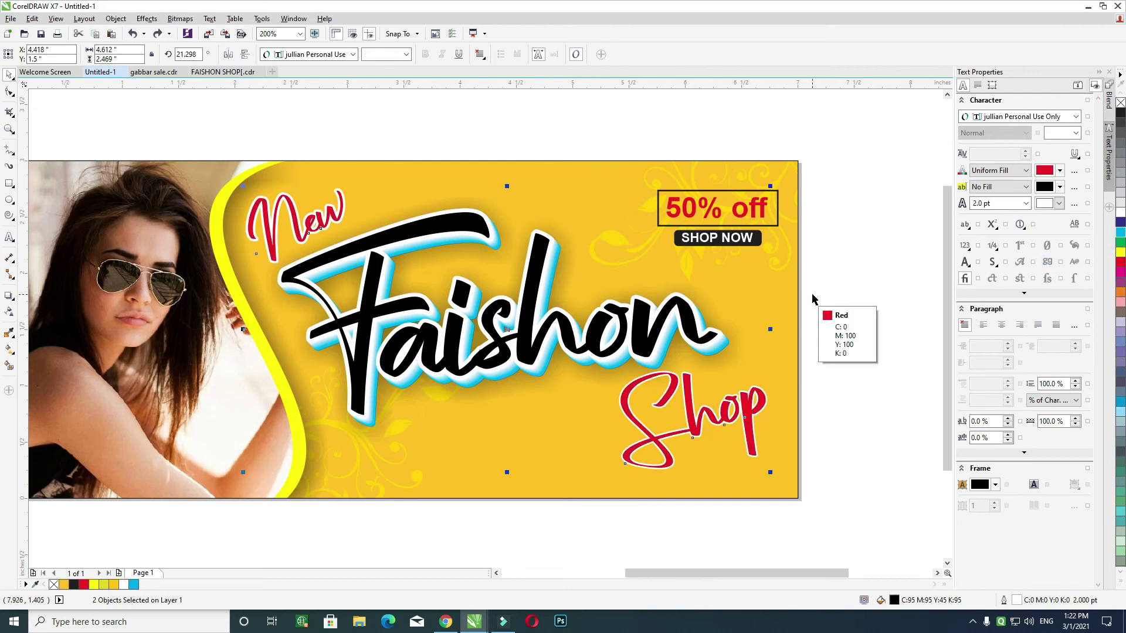
# Step: Undo the red on 'New' and 'Shop', restoring the artwork after an accidental delete
pyautogui.click(833, 259)
pyautogui.hotkey('ctrl', 'z')
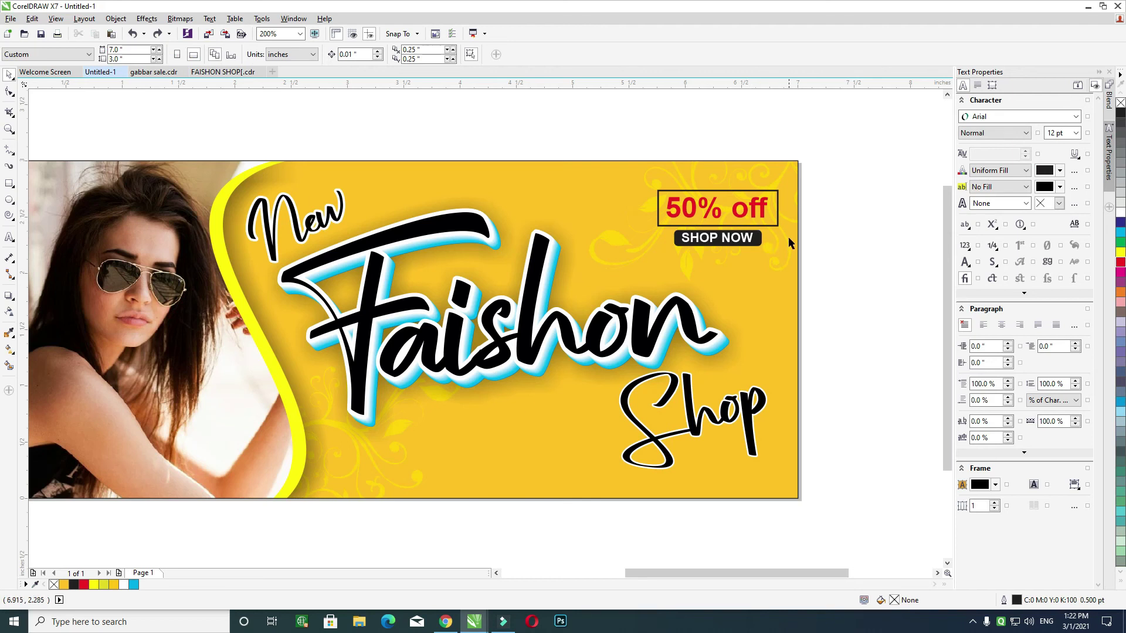
pyautogui.moveTo(852, 177); pyautogui.dragTo(280, 527)
pyautogui.press('Delete')
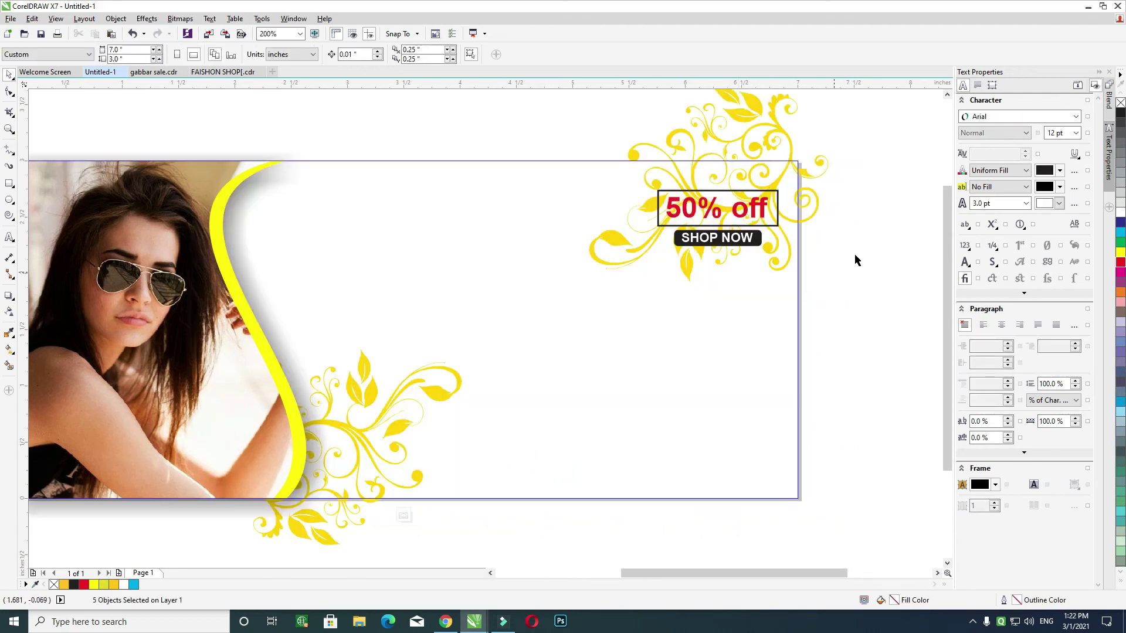
pyautogui.hotkey('ctrl', 'z')
pyautogui.scroll(-2, 554, 347)
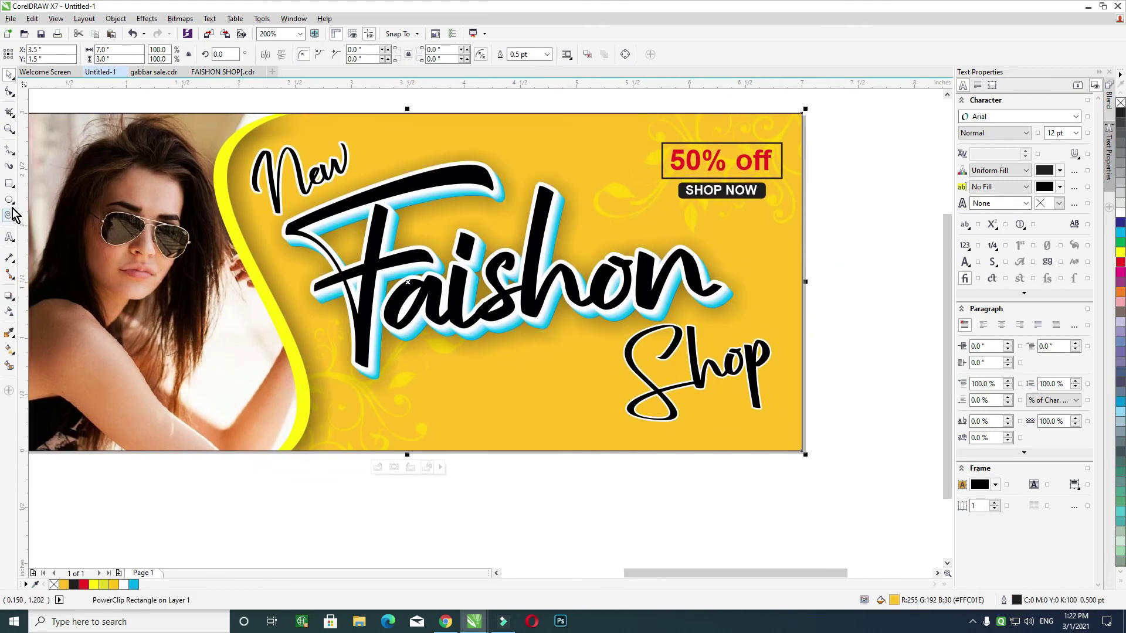
# Step: Draw a wide, outline-free yellow bar along the banner's bottom edge
pyautogui.click(9, 183)
pyautogui.moveTo(379, 400); pyautogui.dragTo(611, 425)
pyautogui.click(9, 76)
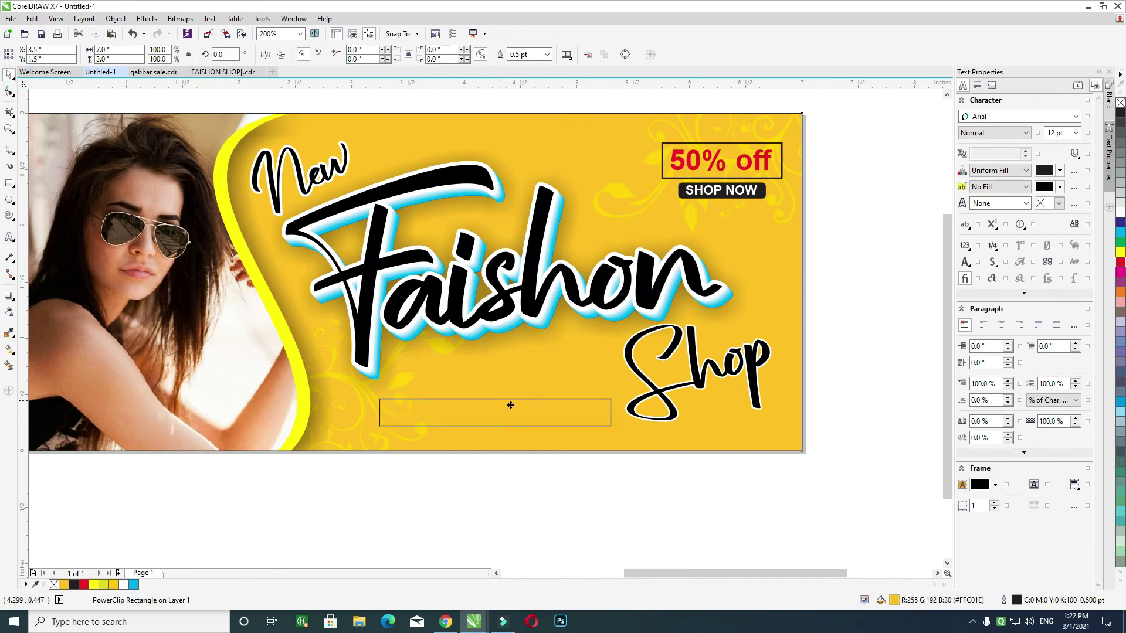
pyautogui.moveTo(510, 413); pyautogui.dragTo(495, 500)
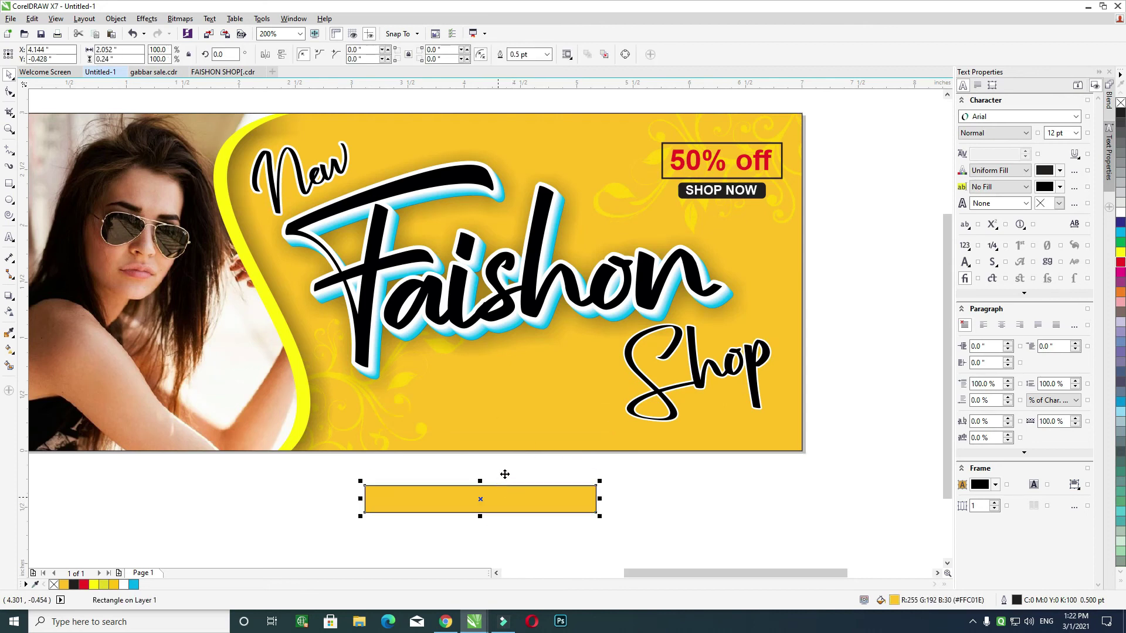
pyautogui.rightClick(1120, 104)
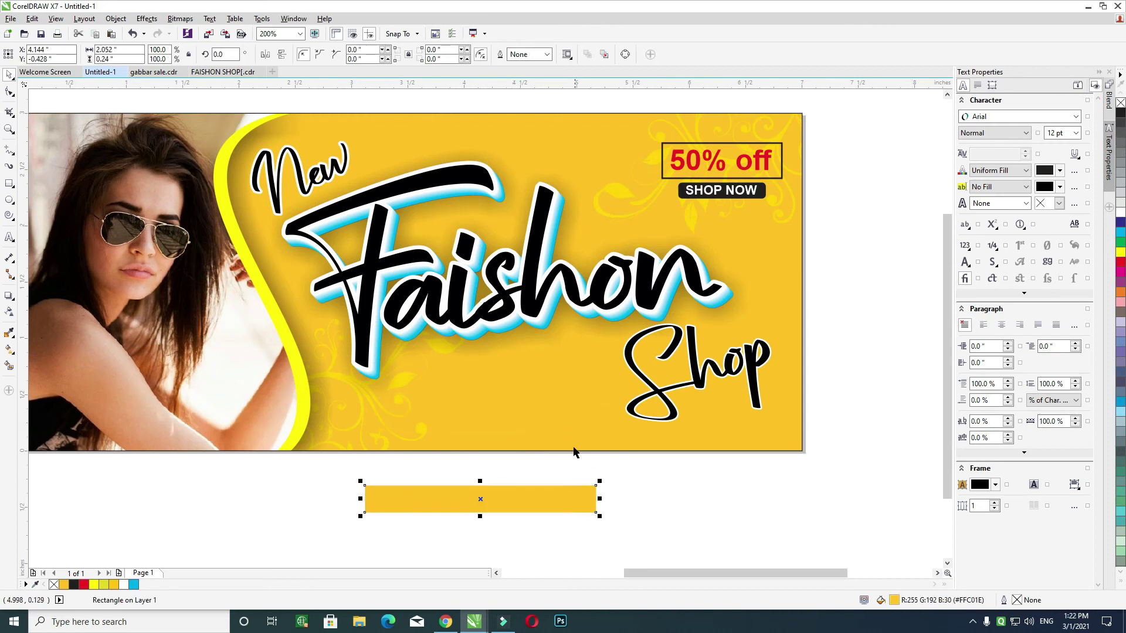
pyautogui.moveTo(560, 500)
pyautogui.mouseDown()
pyautogui.moveTo(519, 429)
pyautogui.moveTo(590, 428)
pyautogui.mouseUp()
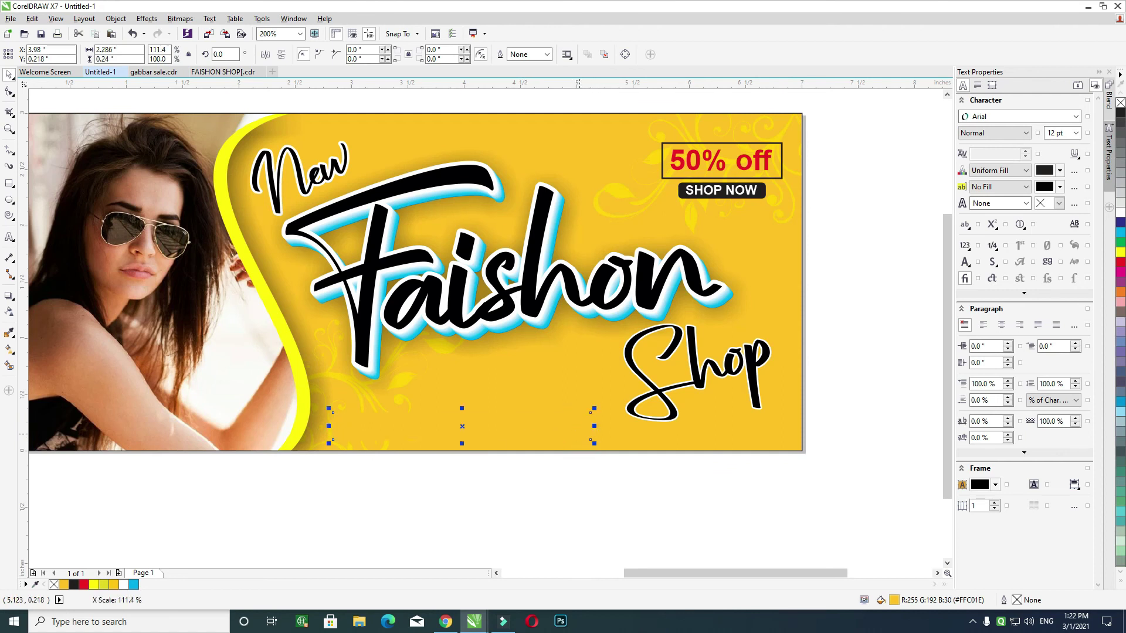
# Step: Give the yellow bar a drop shadow and widen it to the right
pyautogui.click(9, 295)
pyautogui.moveTo(461, 427); pyautogui.dragTo(505, 432)
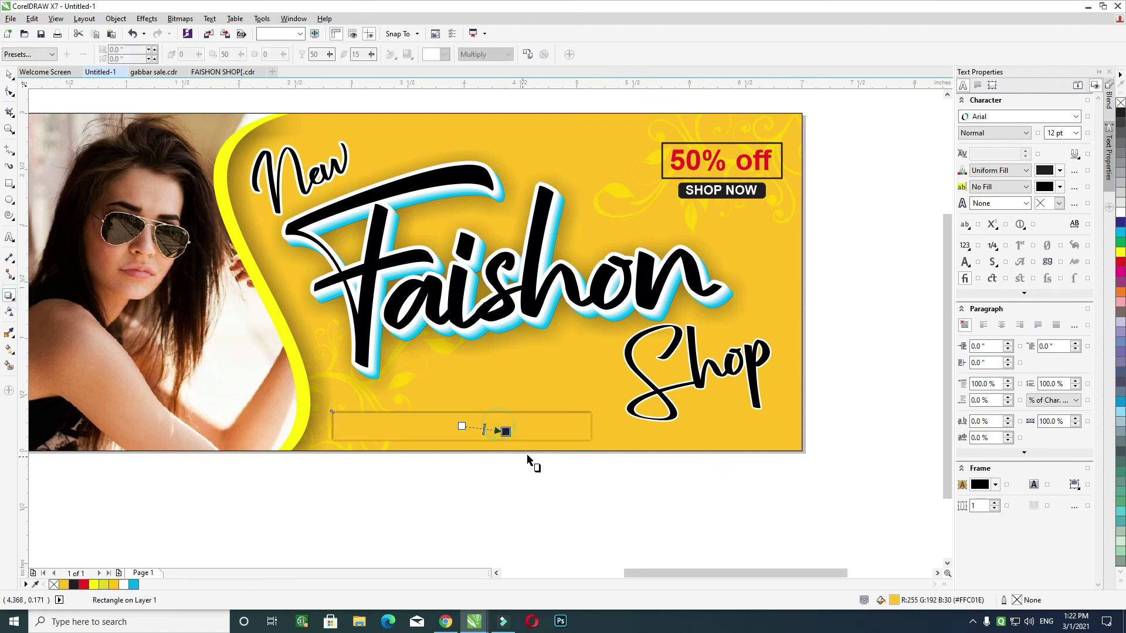
pyautogui.click(7, 74)
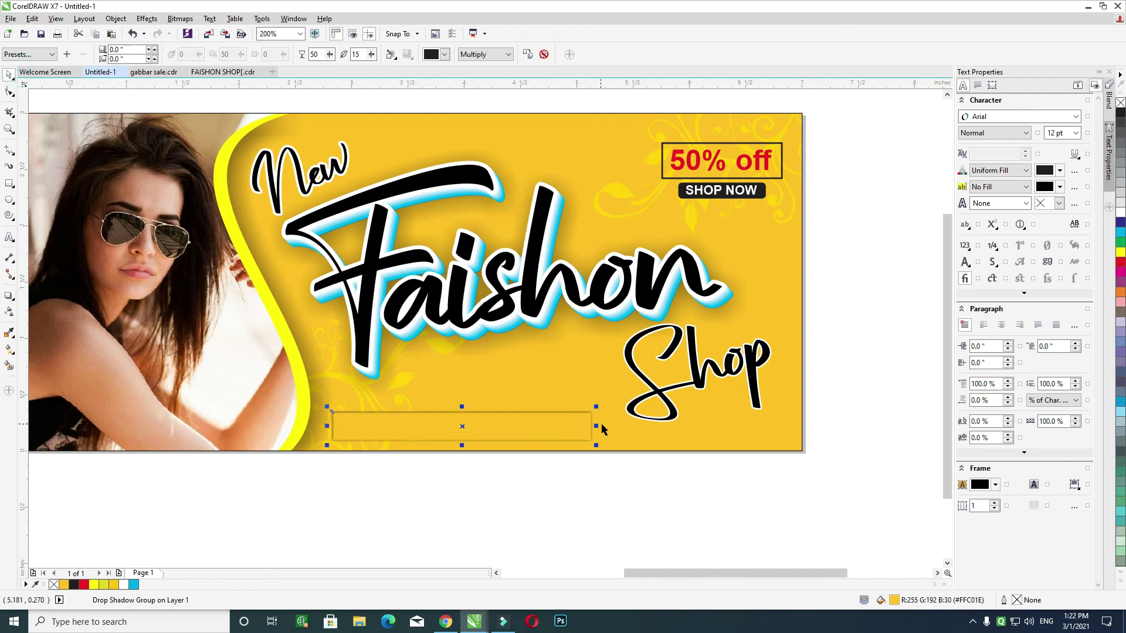
pyautogui.moveTo(597, 426); pyautogui.dragTo(616, 427)
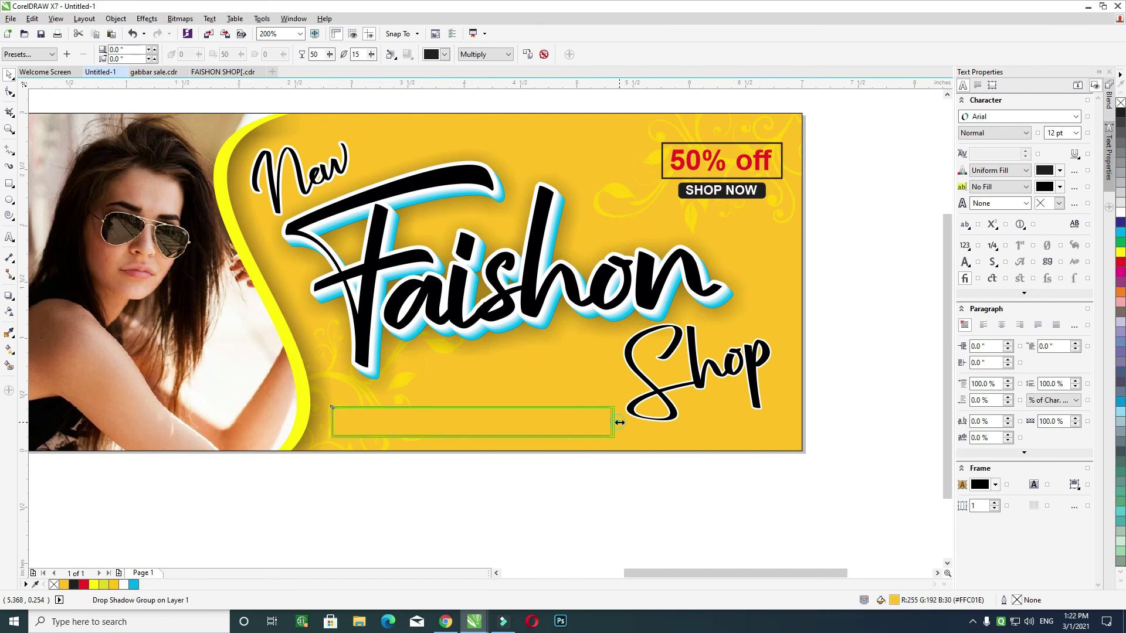
pyautogui.moveTo(621, 422); pyautogui.dragTo(623, 422)
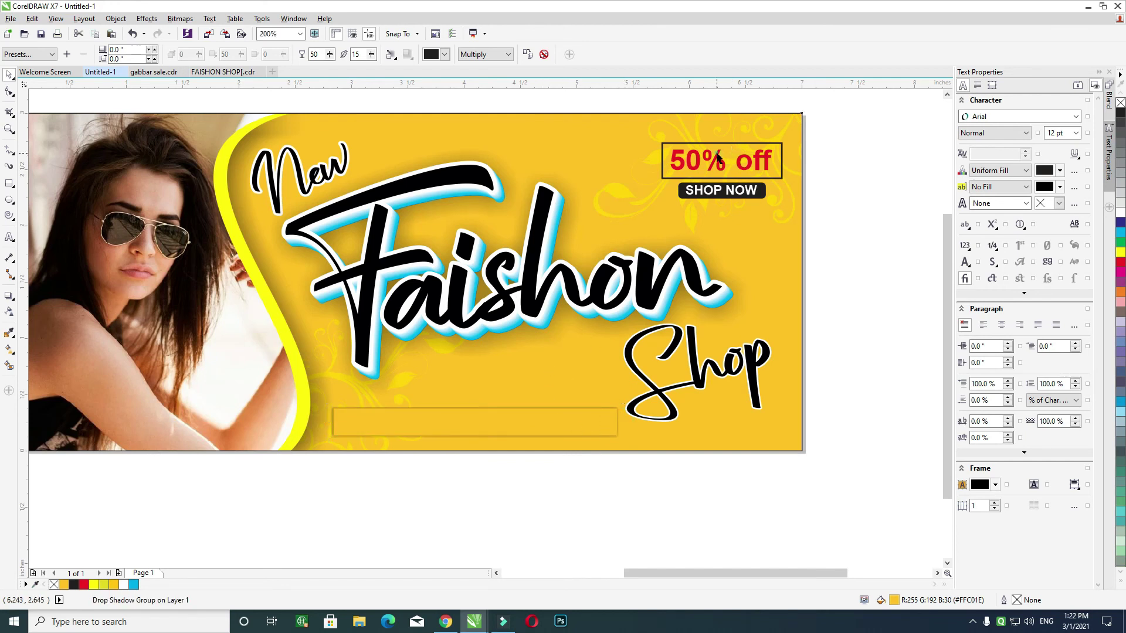
# Step: Enter the background's contents, select the '50% off' text, then finish editing
pyautogui.click(736, 155)
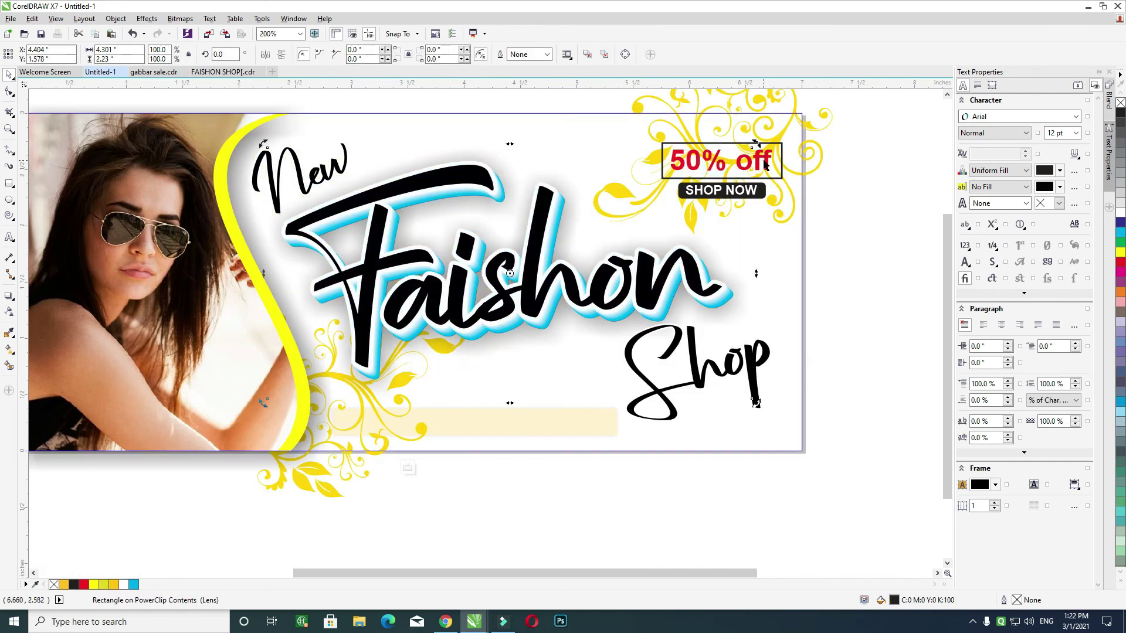
pyautogui.keyDown('ctrl'); pyautogui.click(719, 162); pyautogui.keyUp('ctrl')
pyautogui.click(842, 261)
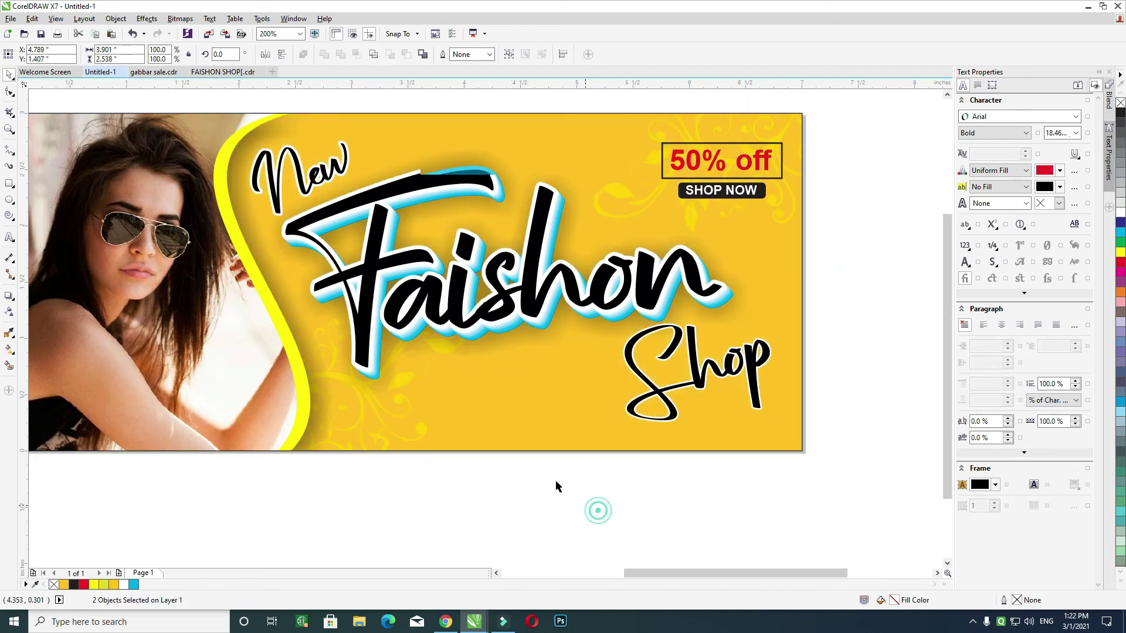
# Step: Copy '50% off' into the bottom bar and retype it as 'Add:' followed by dots
pyautogui.moveTo(593, 460); pyautogui.dragTo(494, 427)
pyautogui.doubleClick(467, 427)
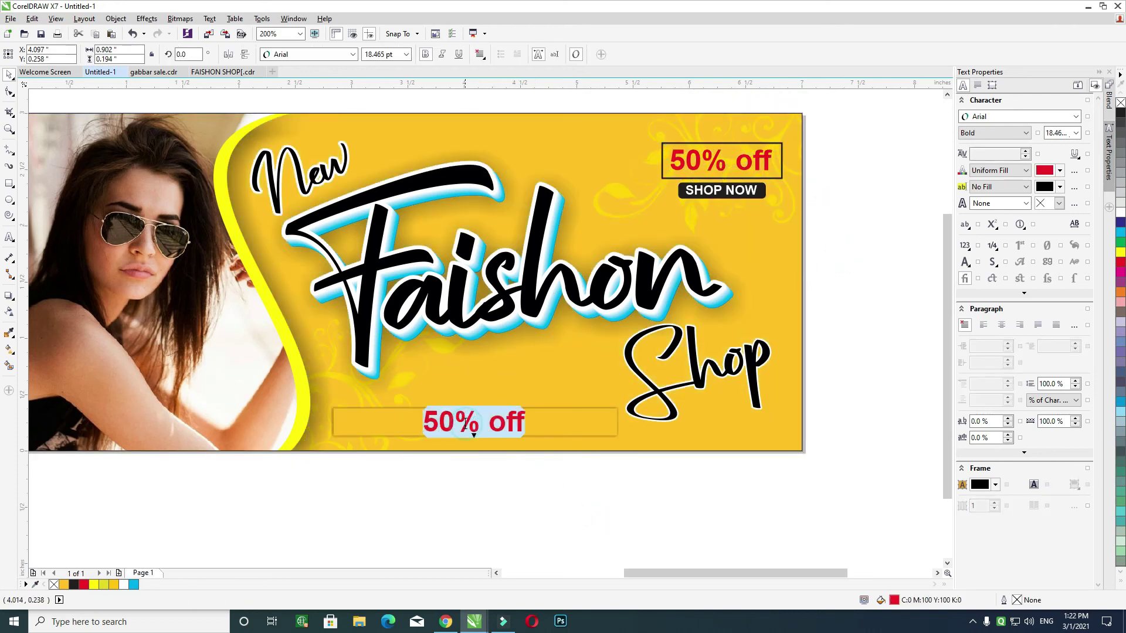
pyautogui.write('AD')
pyautogui.press('BackSpace')
pyautogui.write('dd:')
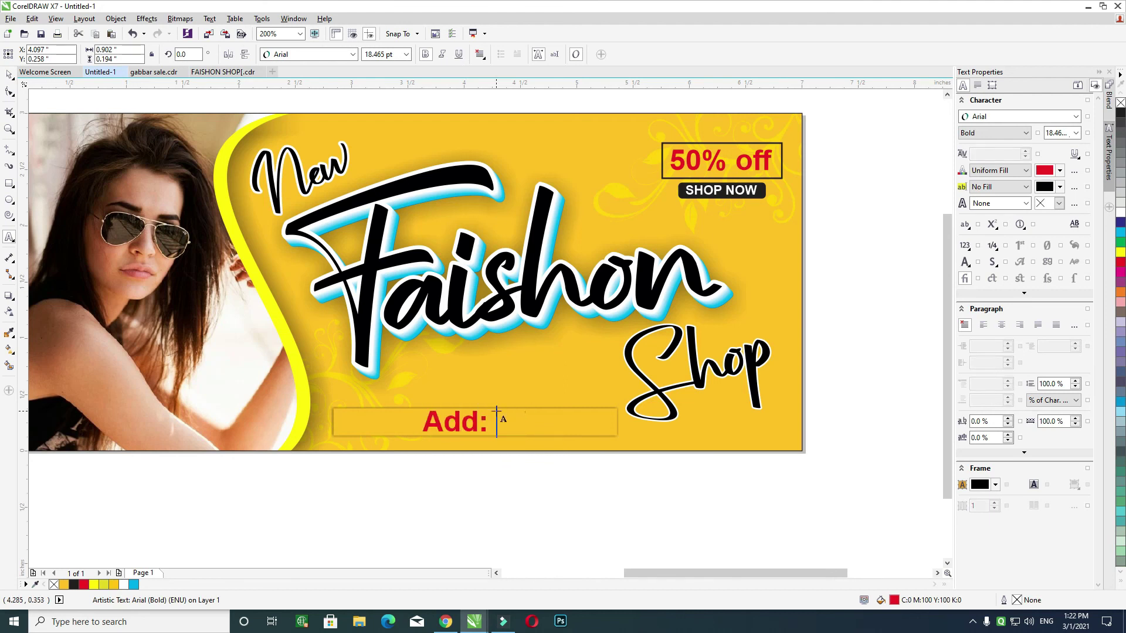
pyautogui.write('---')
pyautogui.press('BackSpace')
pyautogui.press('BackSpace')
pyautogui.write('...')
# Step: Shrink the label's font size to fit the bar
pyautogui.hotkey('ctrl', 'a')
pyautogui.press('ctrl+KP_2')
pyautogui.press('ctrl+KP_2')
pyautogui.press('ctrl+KP_2')
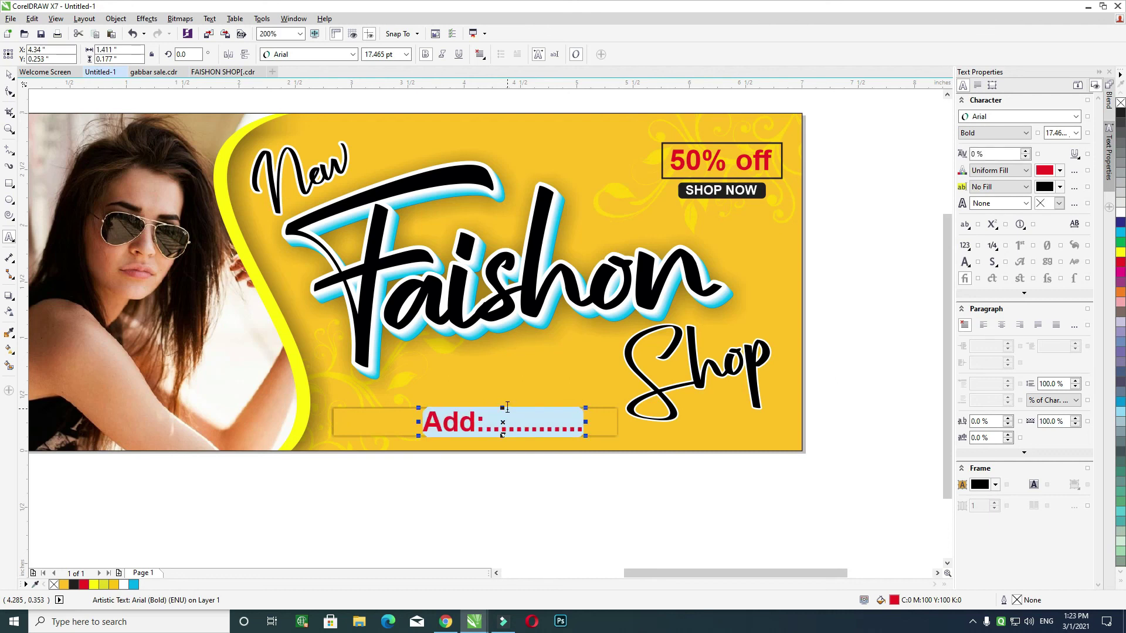
pyautogui.click(472, 430)
pyautogui.write('...........')
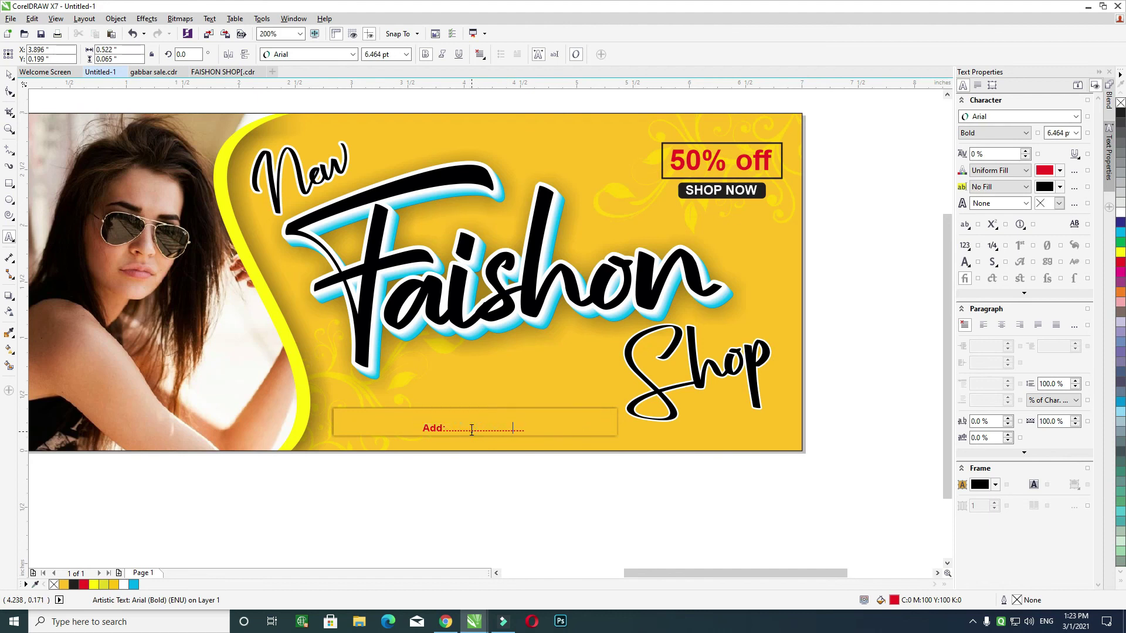
pyautogui.hotkey('ctrl', 'a')
pyautogui.press('ctrl+KP_8')
pyautogui.press('ctrl+KP_8')
pyautogui.press('ctrl+KP_8')
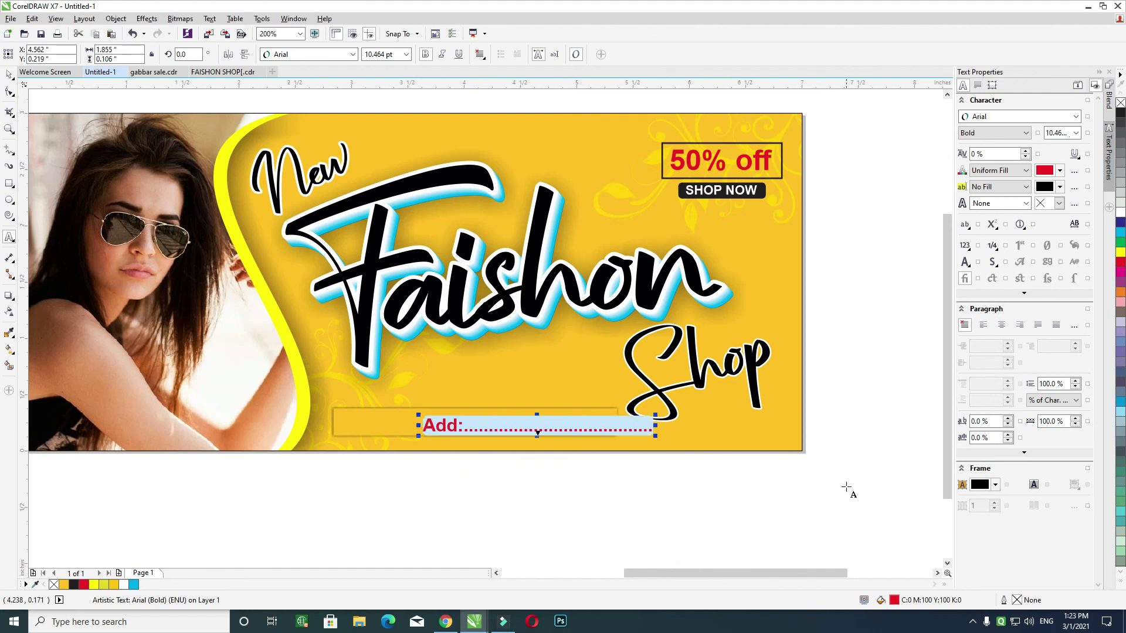
pyautogui.press('ctrl+KP_2')
pyautogui.press('ctrl+KP_2')
pyautogui.click(9, 75)
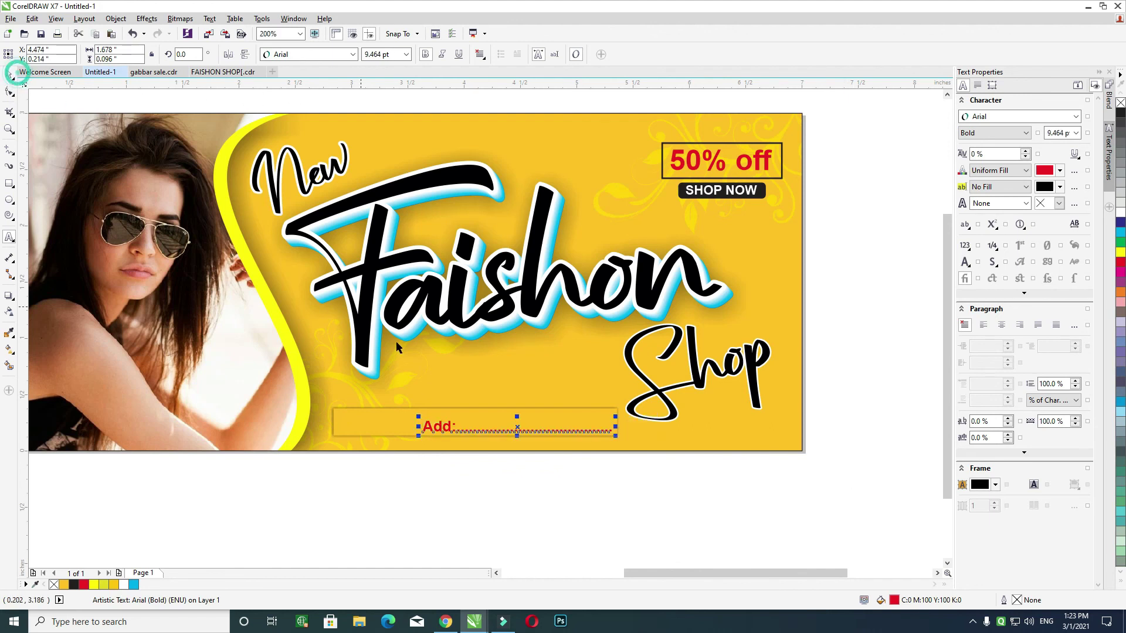
# Step: Move the label left, change 'Add' to 'Mob', group it with the bar and send it back
pyautogui.moveTo(439, 426); pyautogui.dragTo(375, 424)
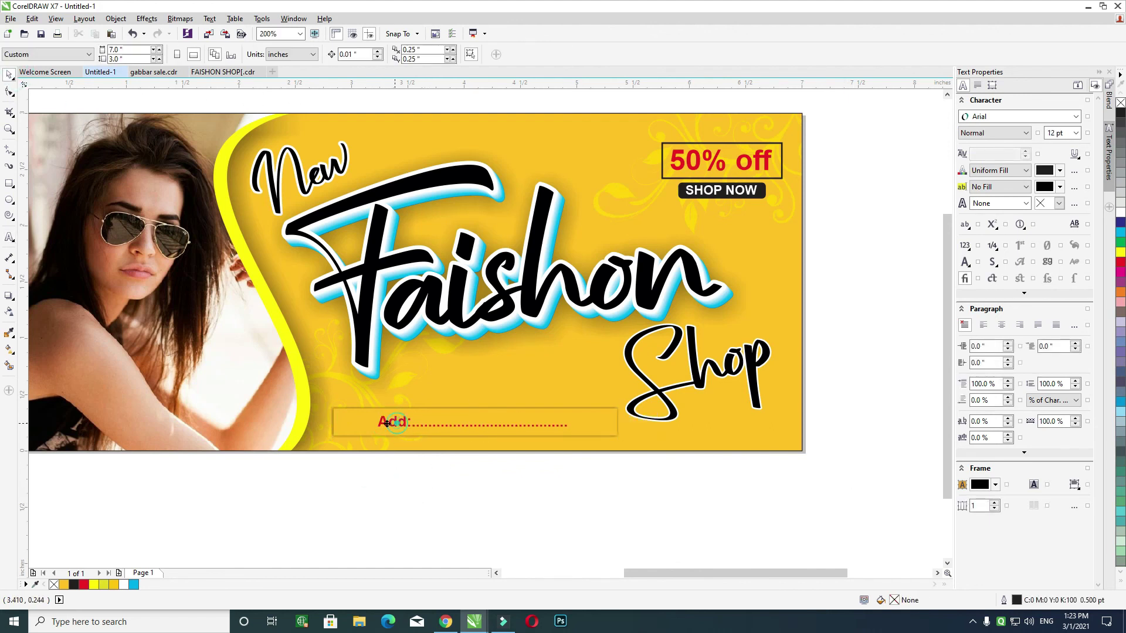
pyautogui.doubleClick(375, 424)
pyautogui.hotkey('ctrl', 'a')
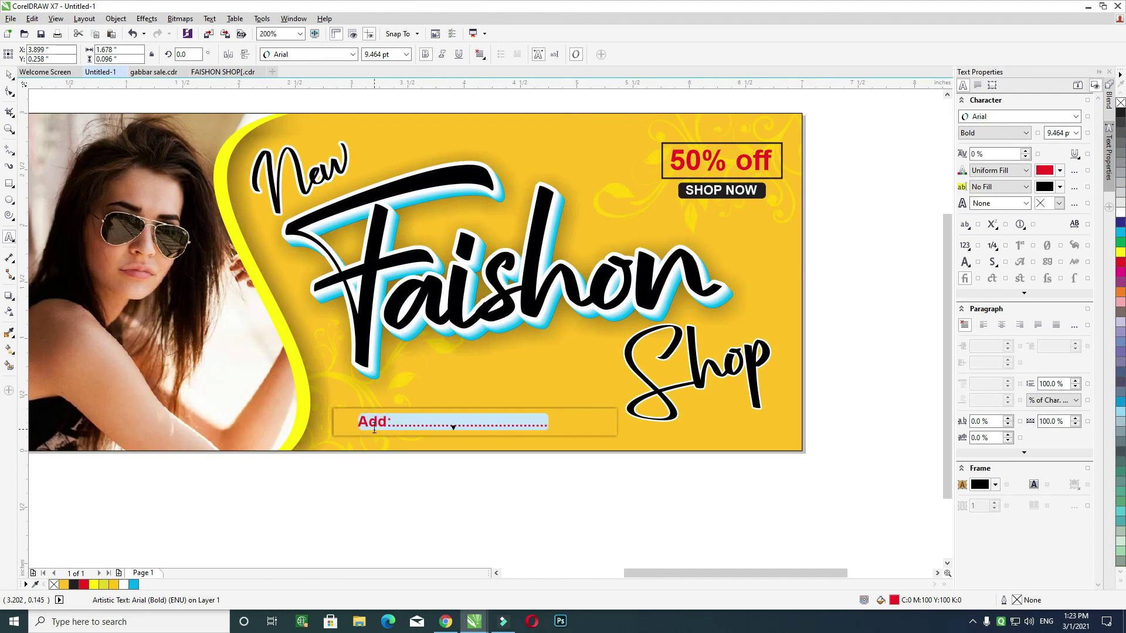
pyautogui.write('Mob:')
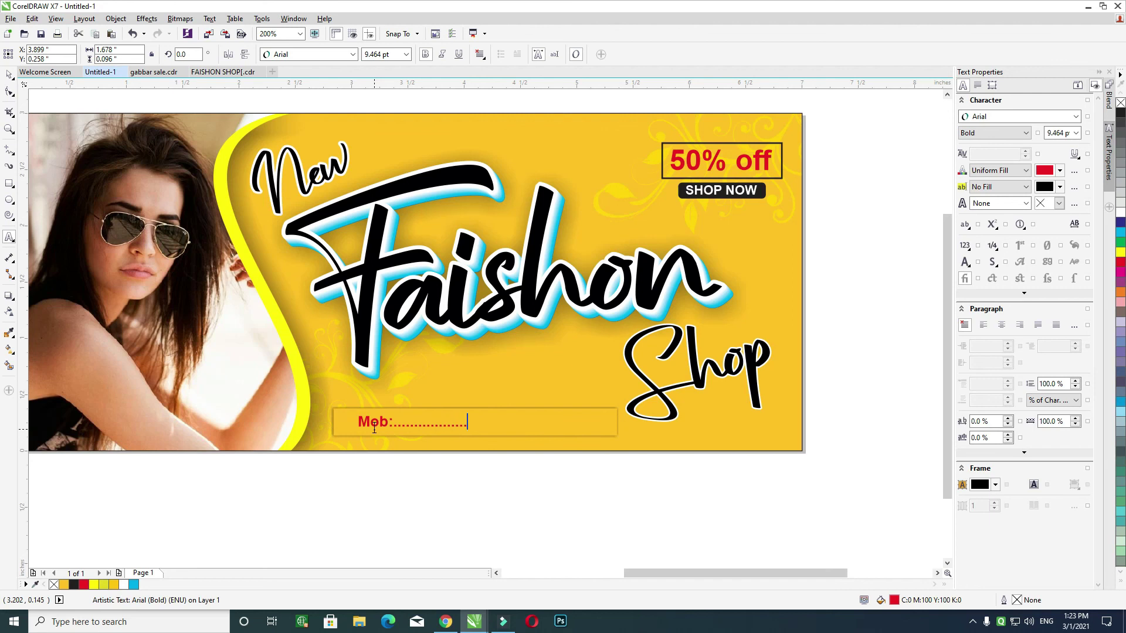
pyautogui.click(8, 74)
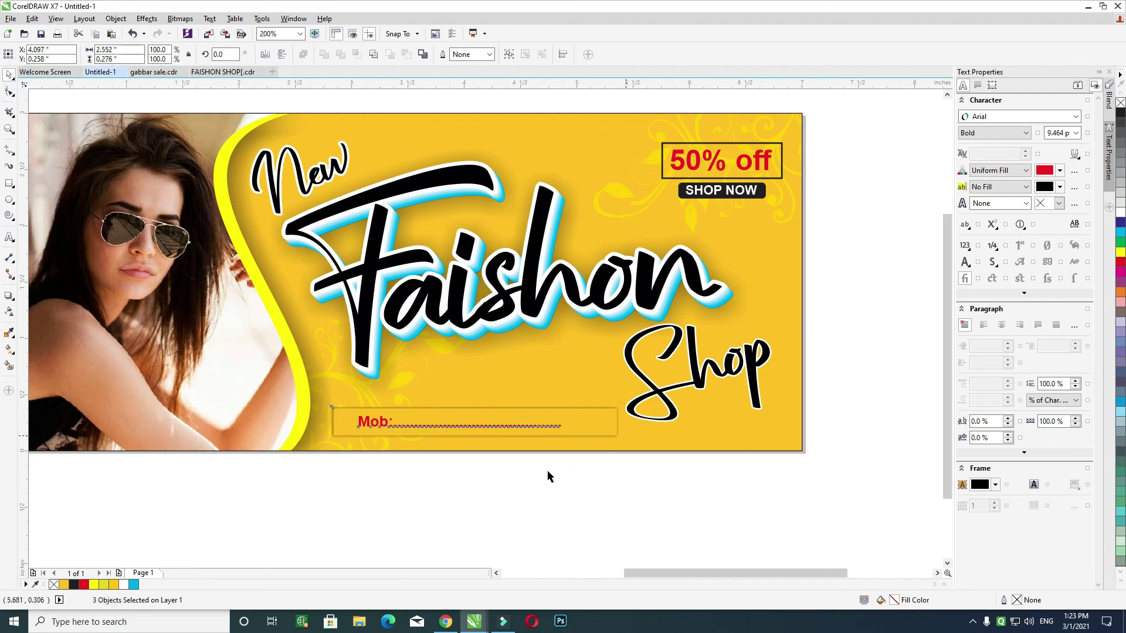
pyautogui.hotkey('ctrl', 'g')
pyautogui.hotkey('shift', 'pagedown')
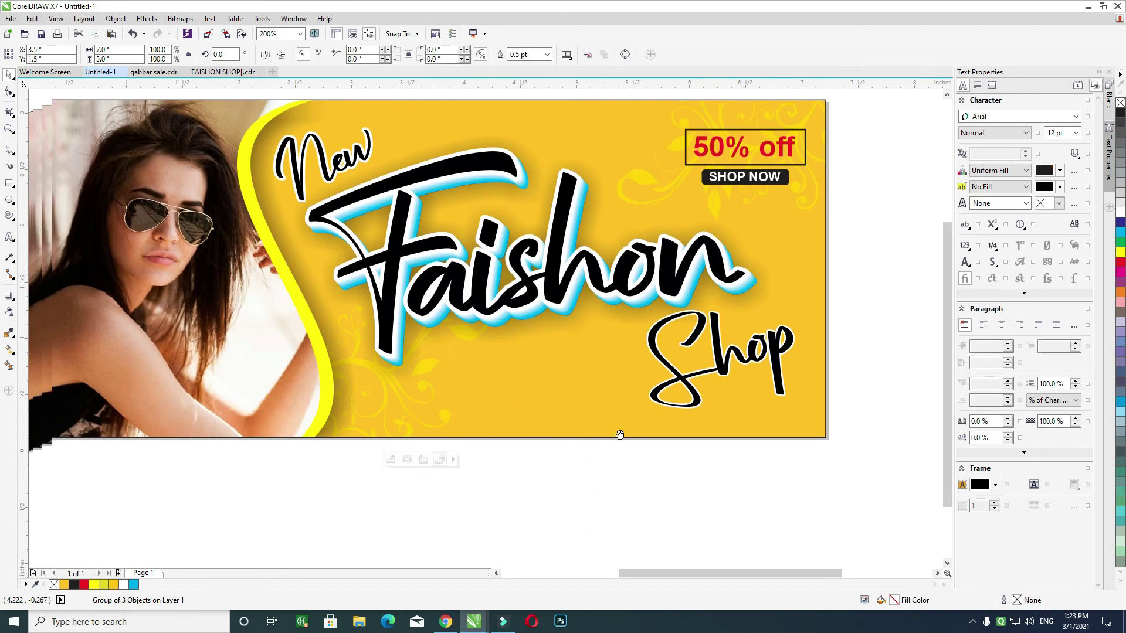
pyautogui.click(580, 457)
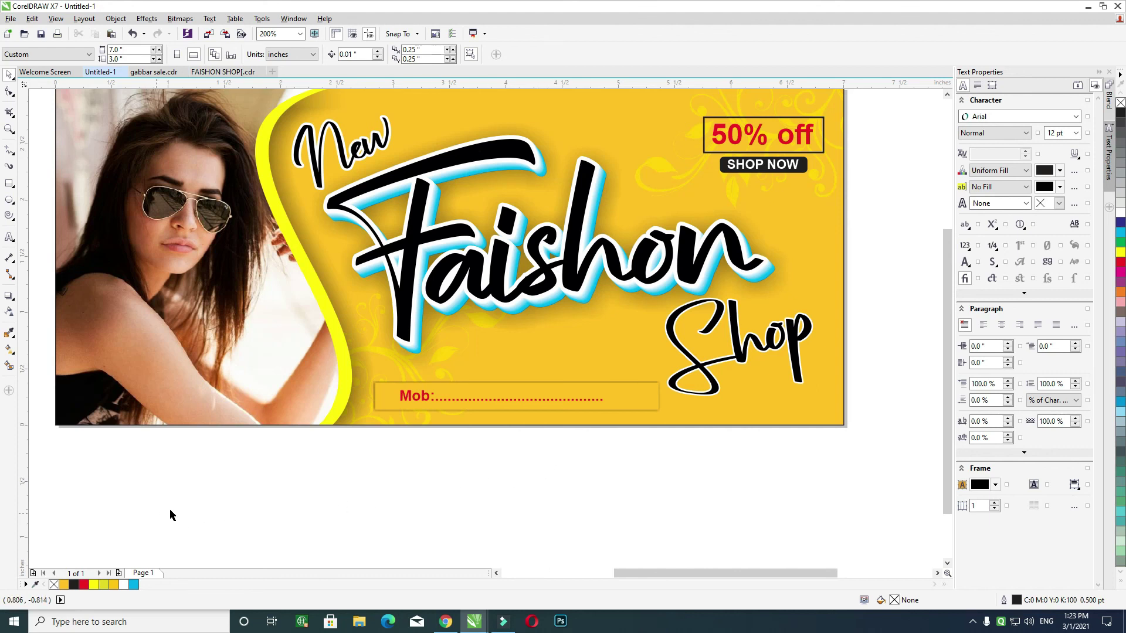
pyautogui.click(845, 236)
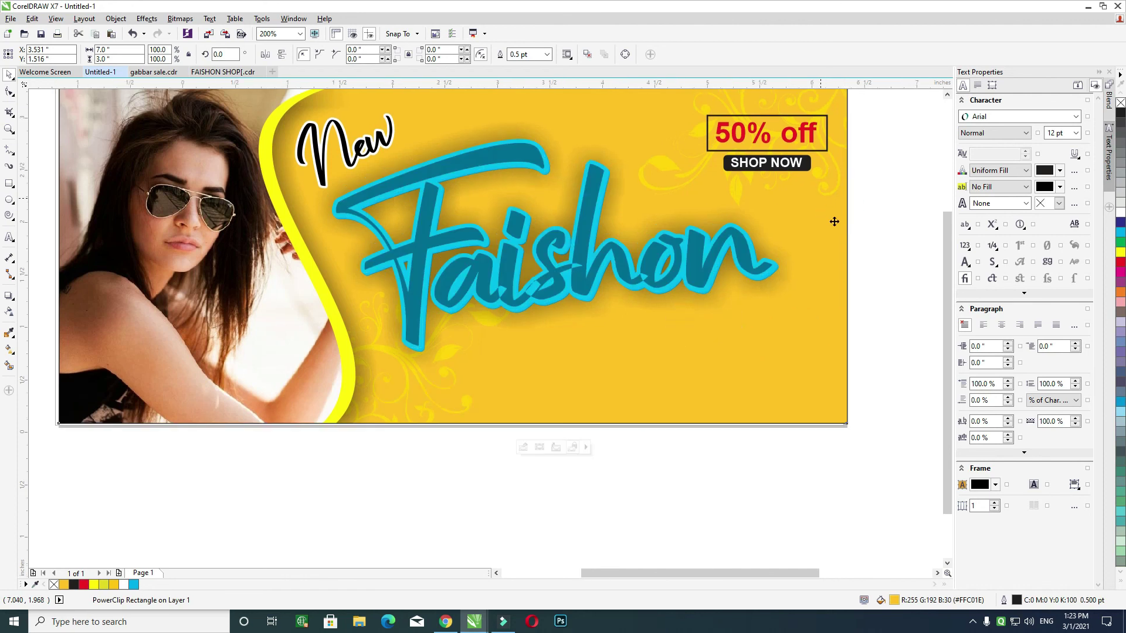
pyautogui.press('F4')
pyautogui.click(91, 234)
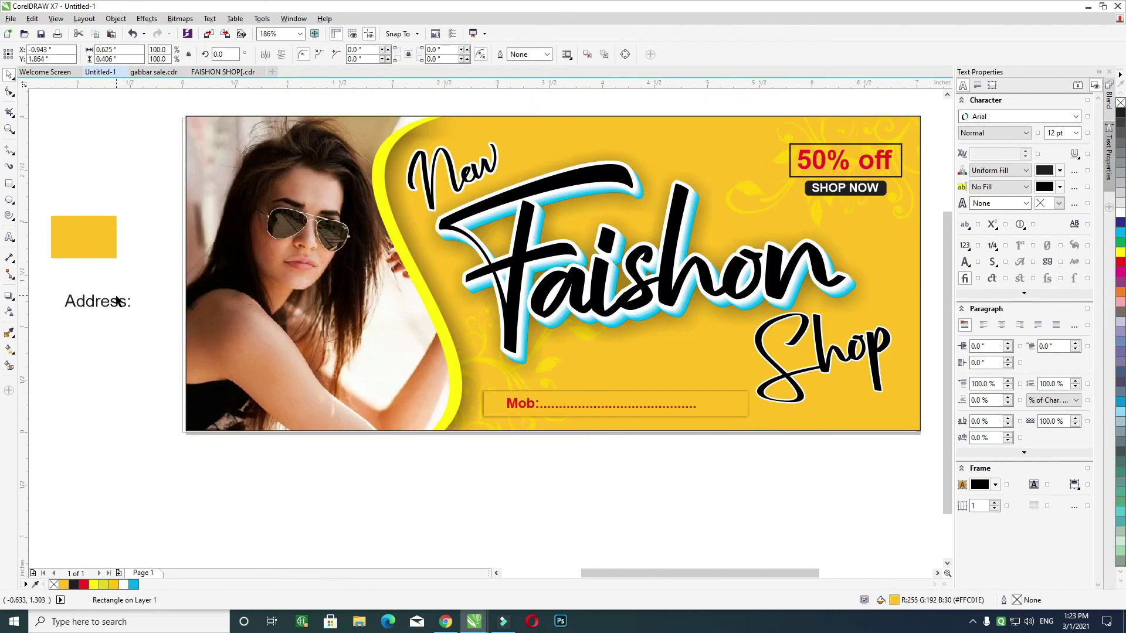
pyautogui.press('Delete')
pyautogui.click(94, 301)
pyautogui.press('Delete')
pyautogui.click(263, 248)
pyautogui.press('Delete')
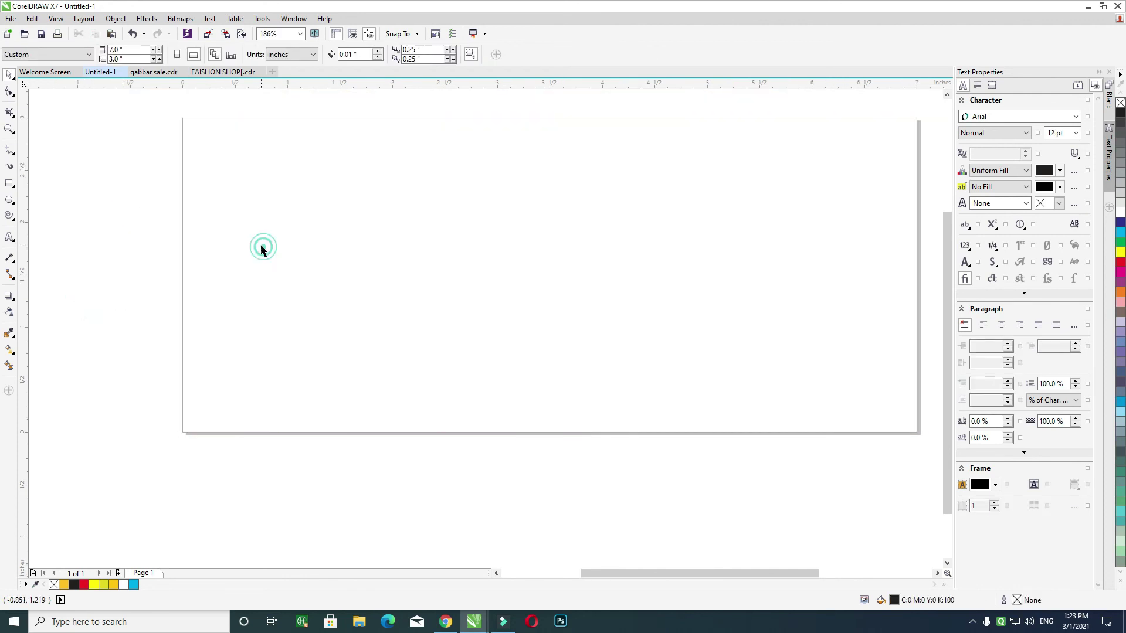
pyautogui.hotkey('ctrl', 'z')
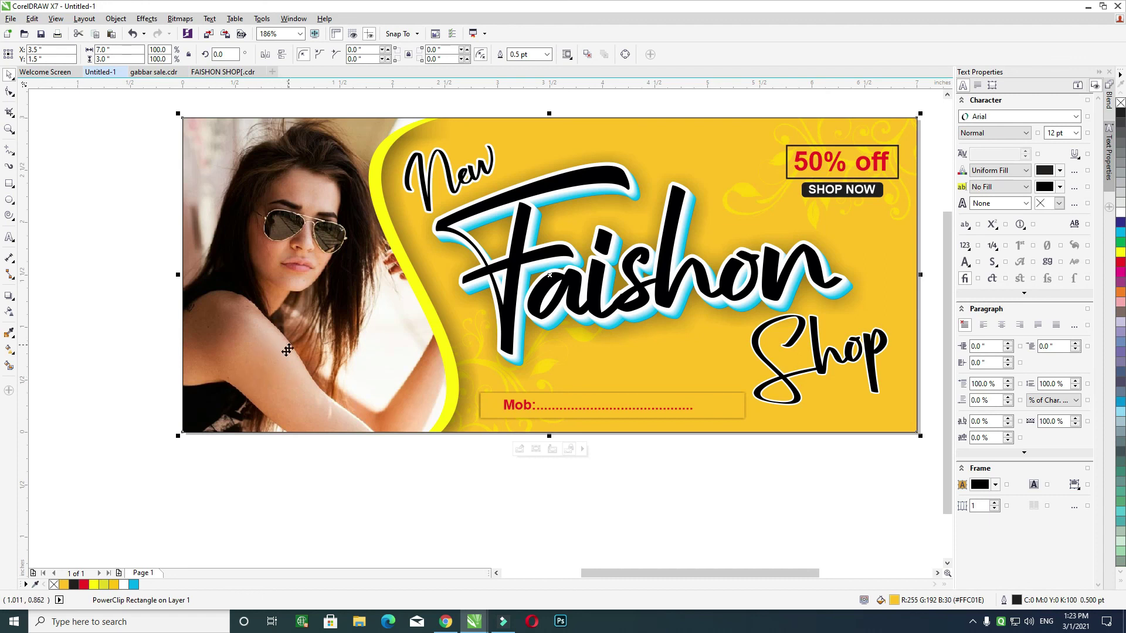
pyautogui.scroll(1, 874, 101)
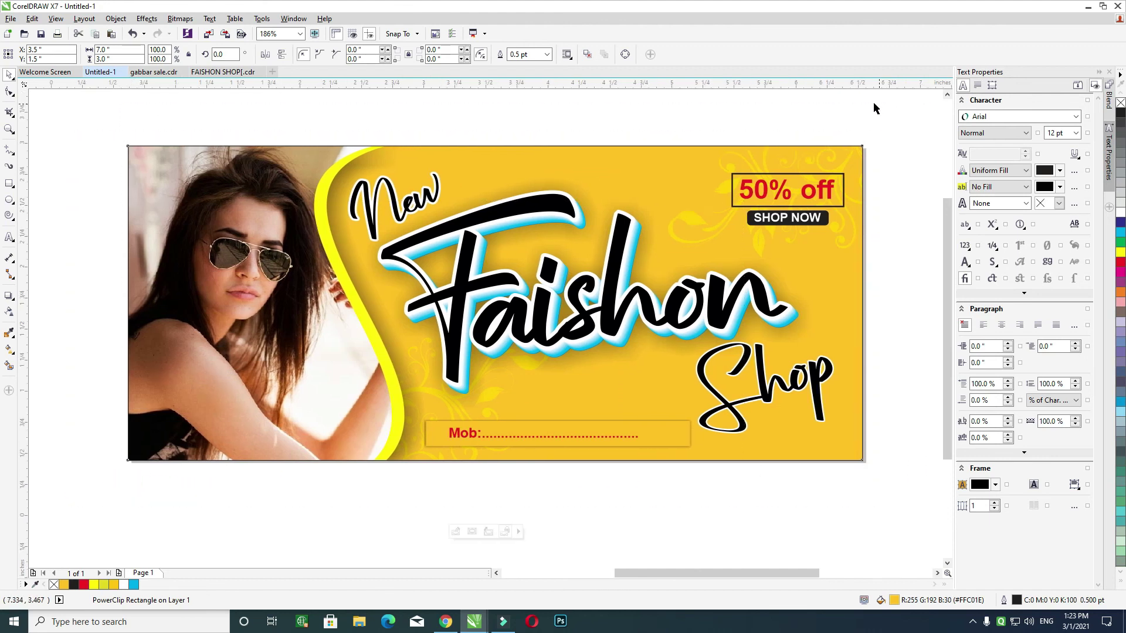
pyautogui.scroll(1, 870, 101)
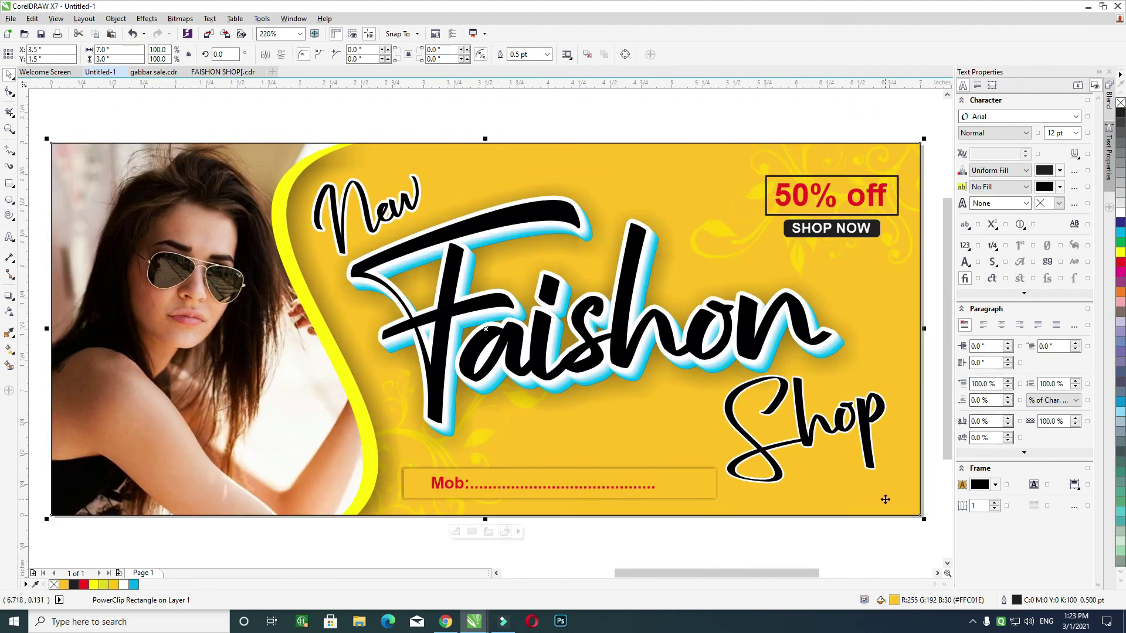
pyautogui.click(974, 623)
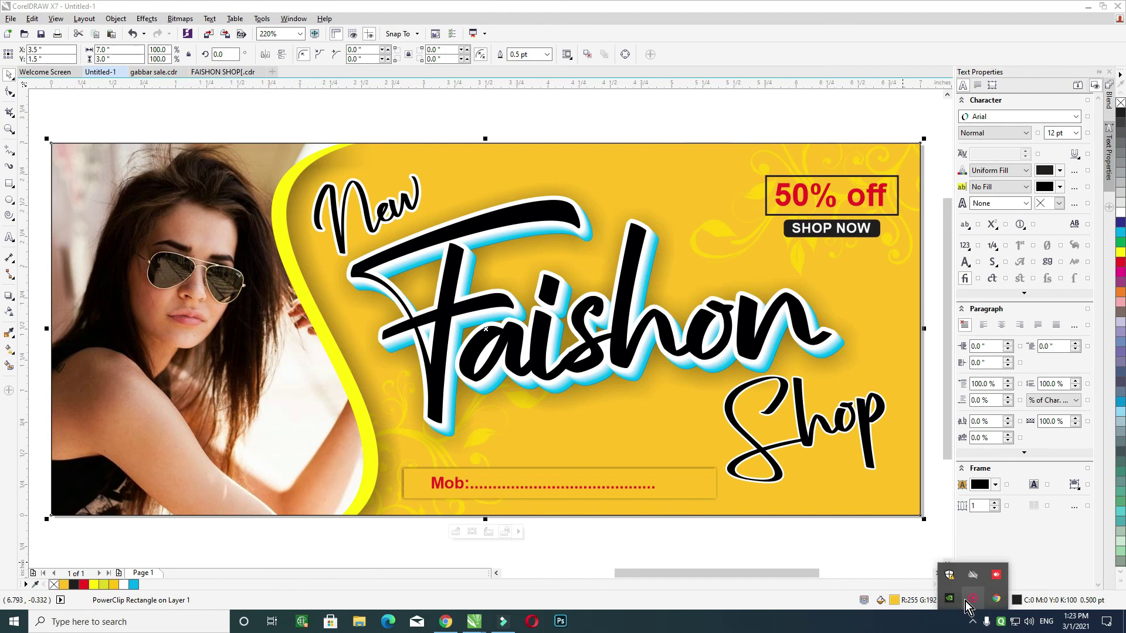
pyautogui.click(974, 600)
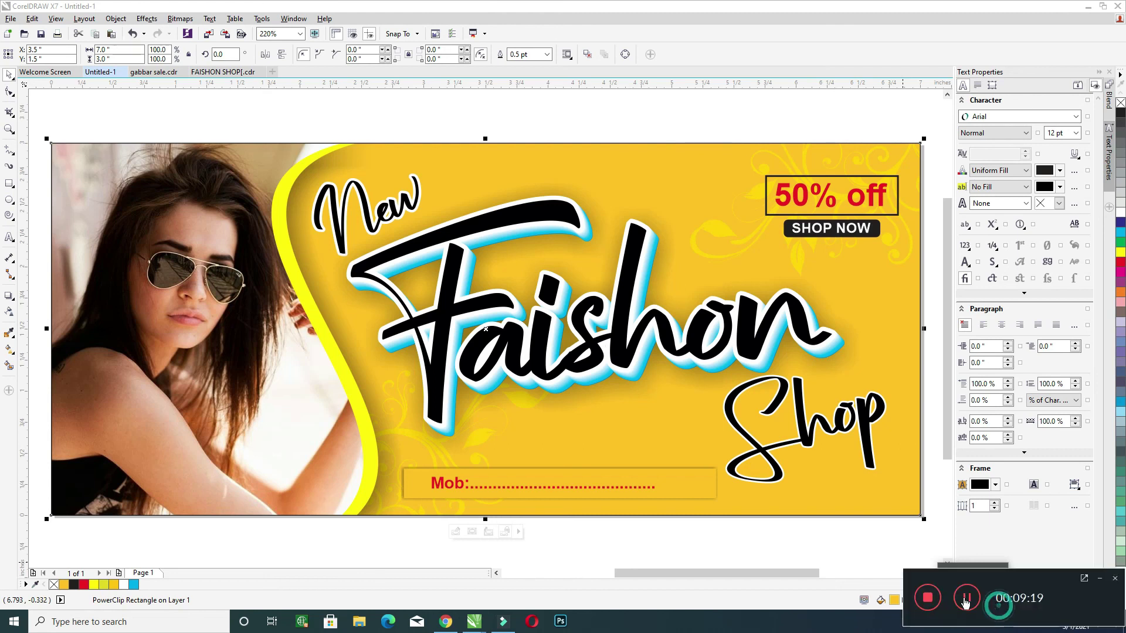